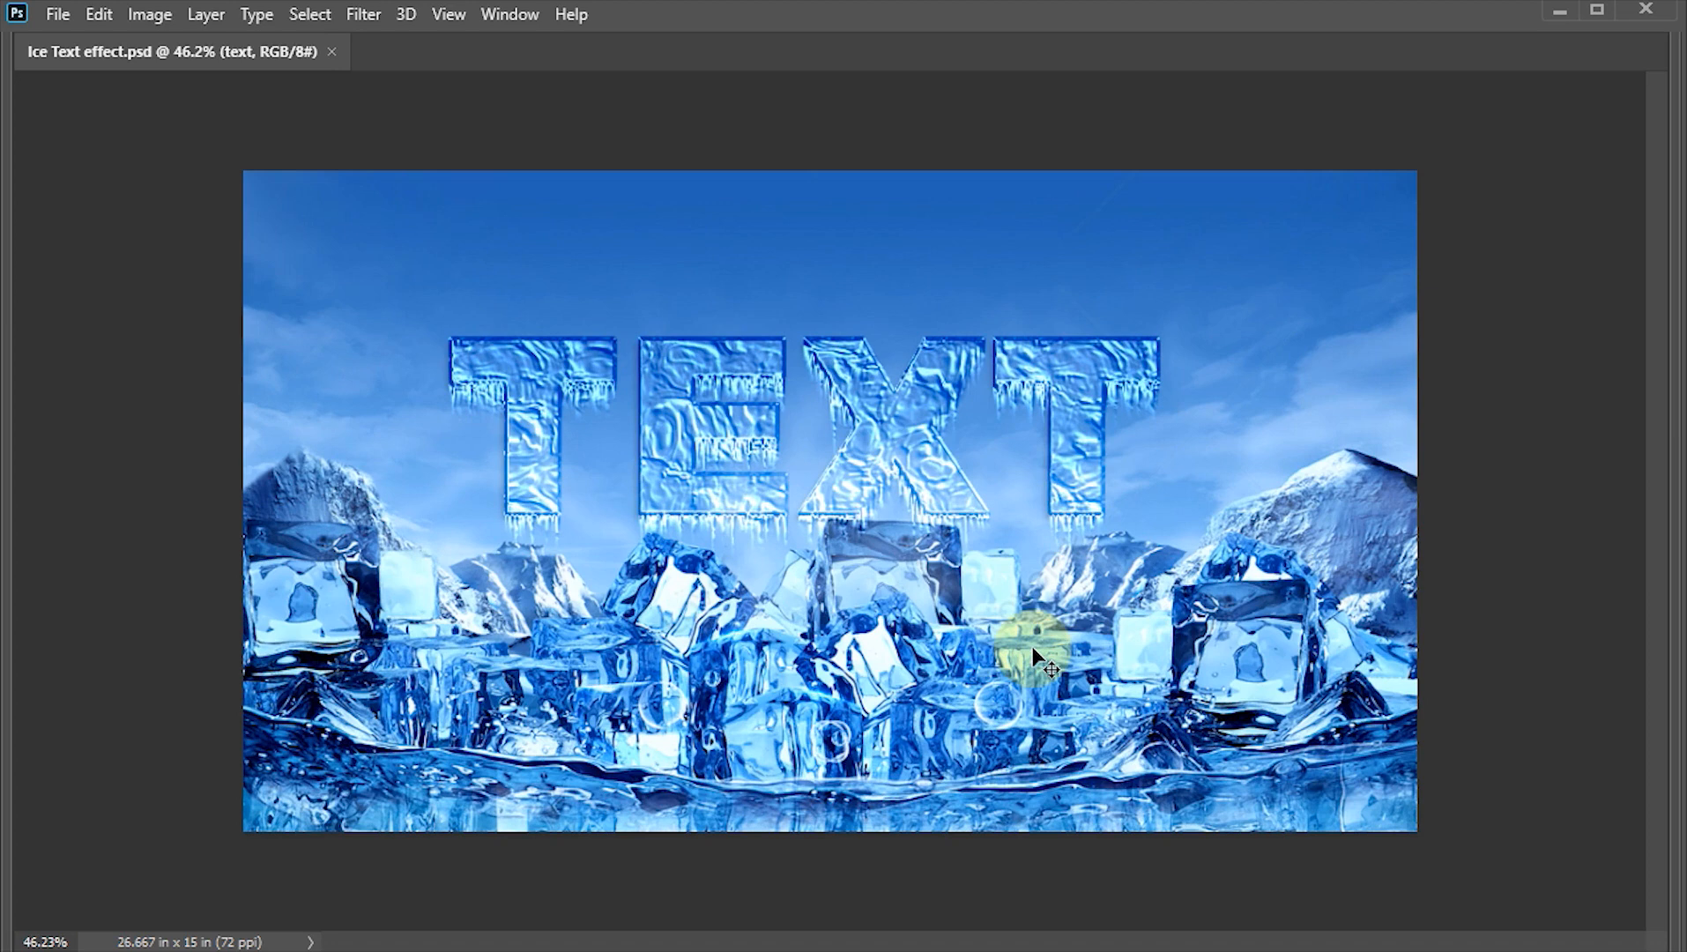
Step: Check the document's pixel dimensions and resolution in Image Size
{"action": "scroll", "coordinate": [1033, 650], "scroll_direction": "up", "scroll_amount": 1}
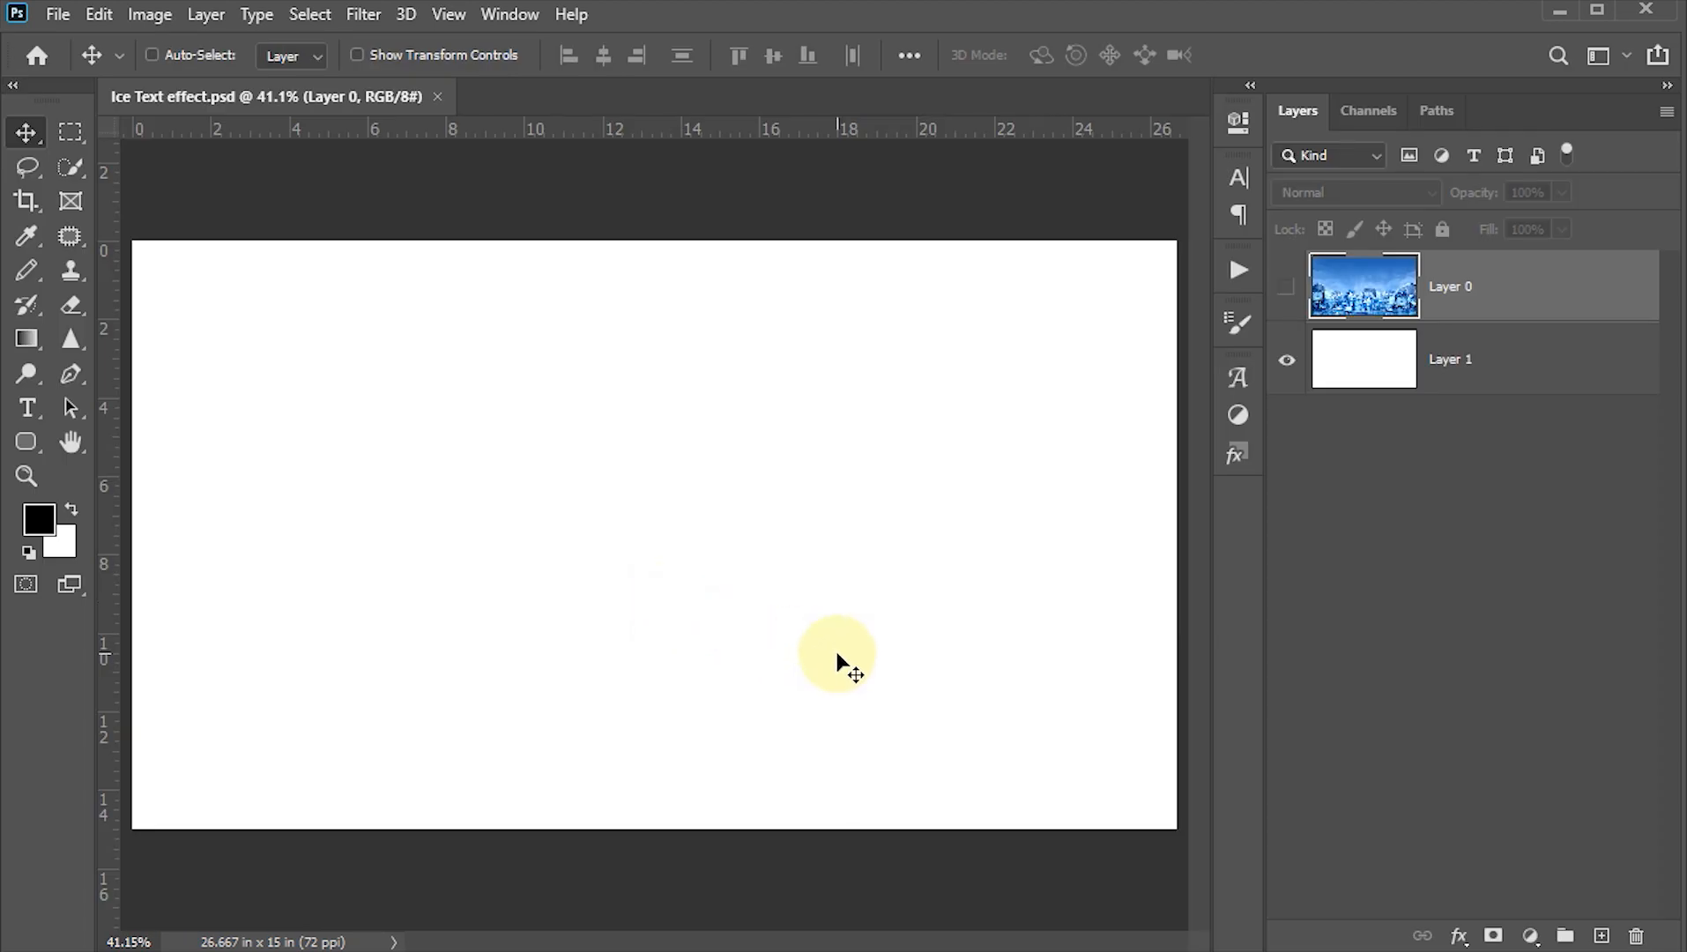
{"action": "key", "text": "ctrl+alt+i"}
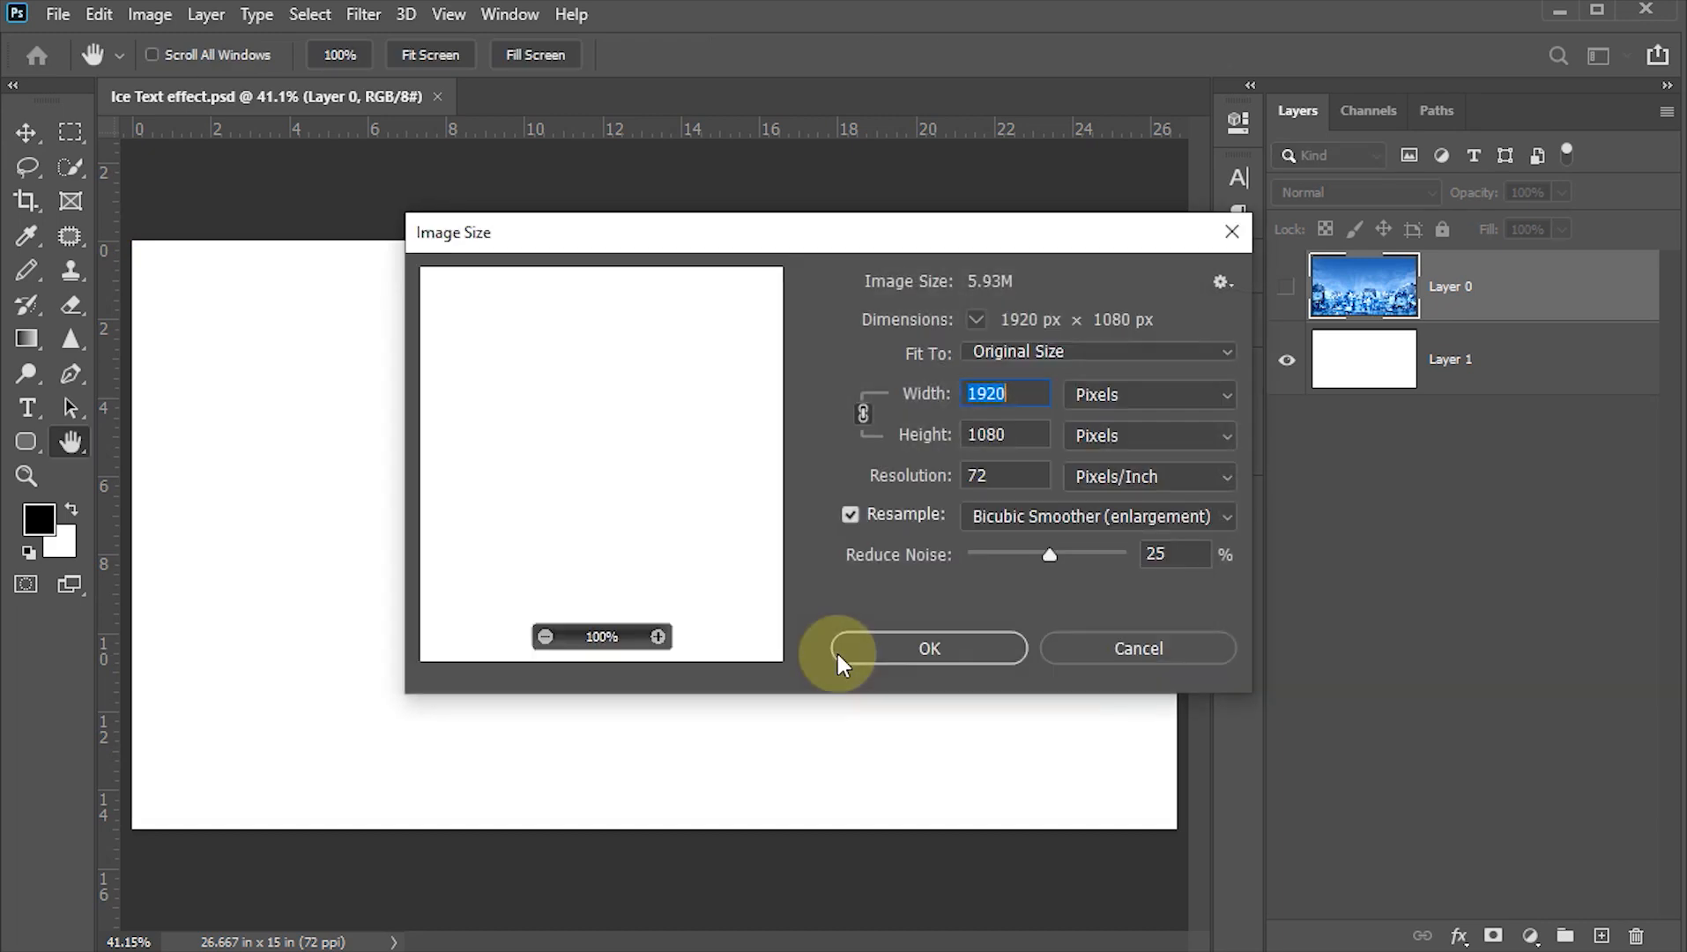
{"action": "left_click", "coordinate": [1018, 432]}
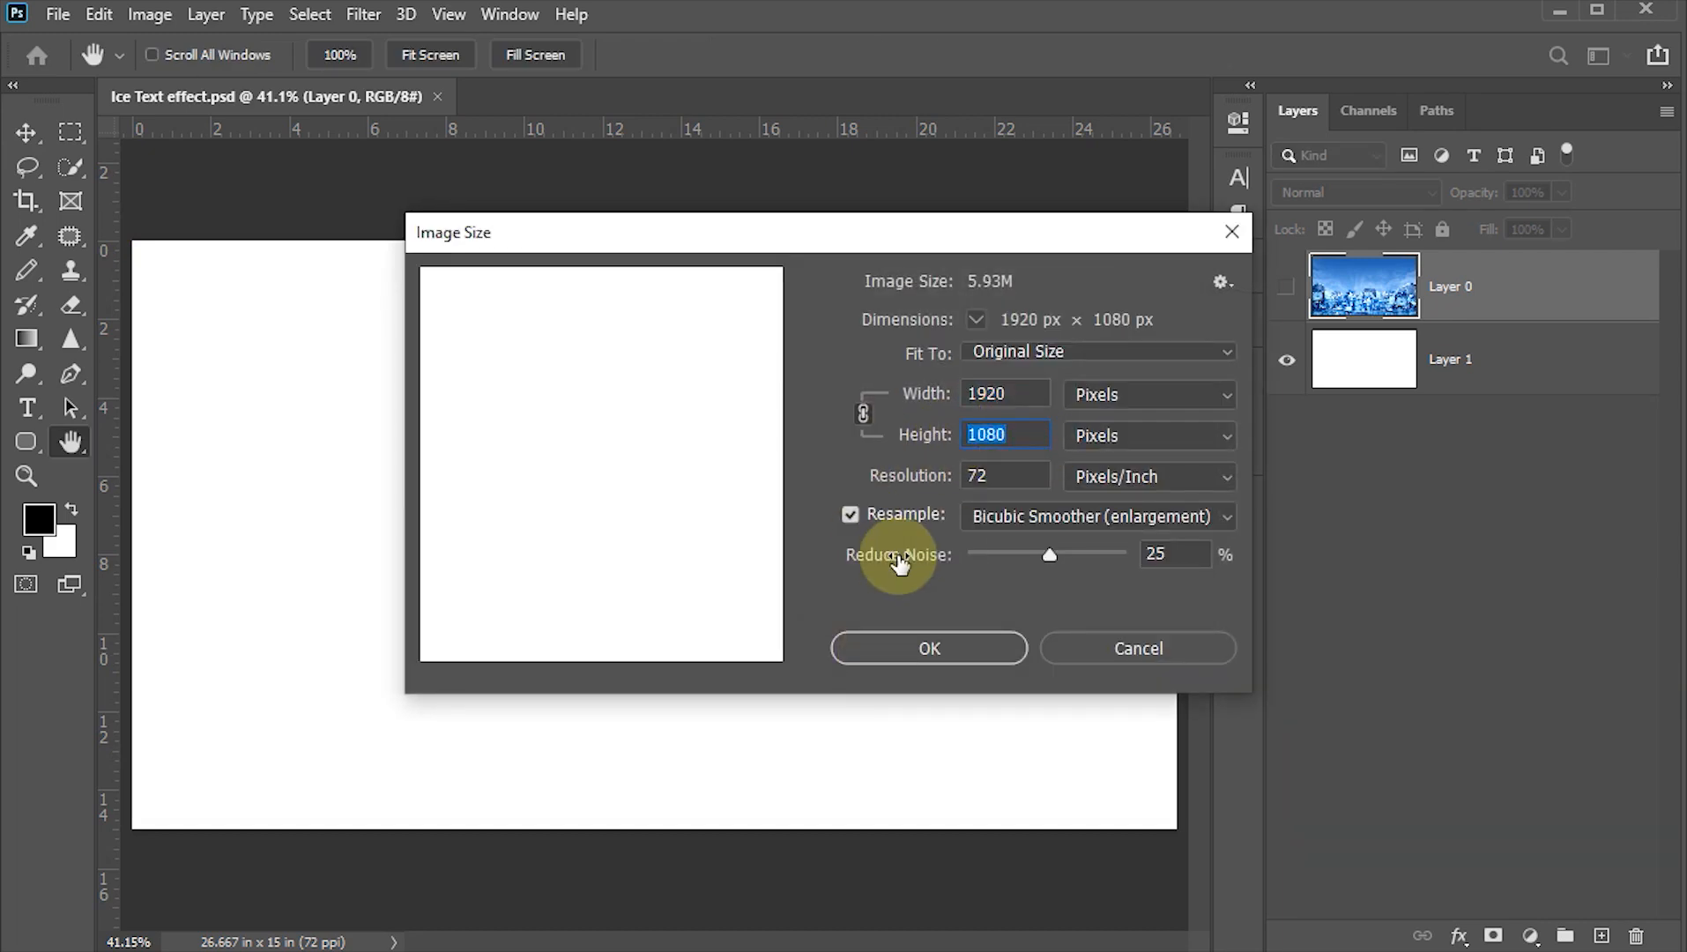
{"action": "left_click", "coordinate": [936, 644]}
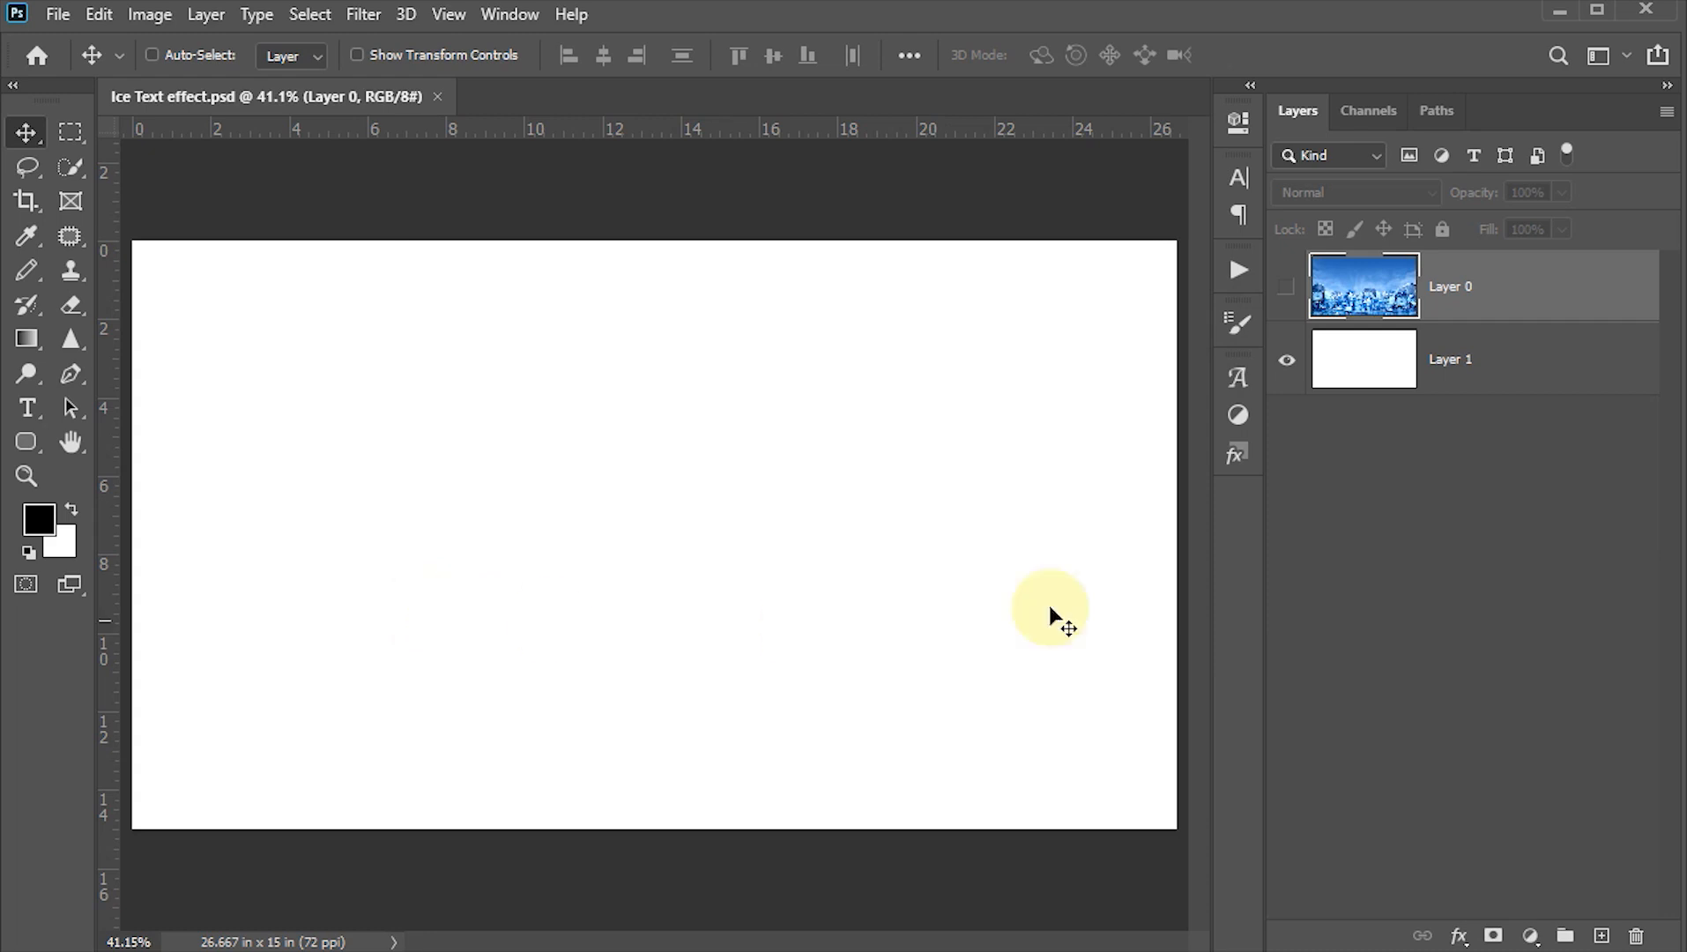
Step: Show the ice background layer and set up the Type tool with Arial MT Black, 400 pt, white (ffffff)
{"action": "left_click", "coordinate": [1290, 291]}
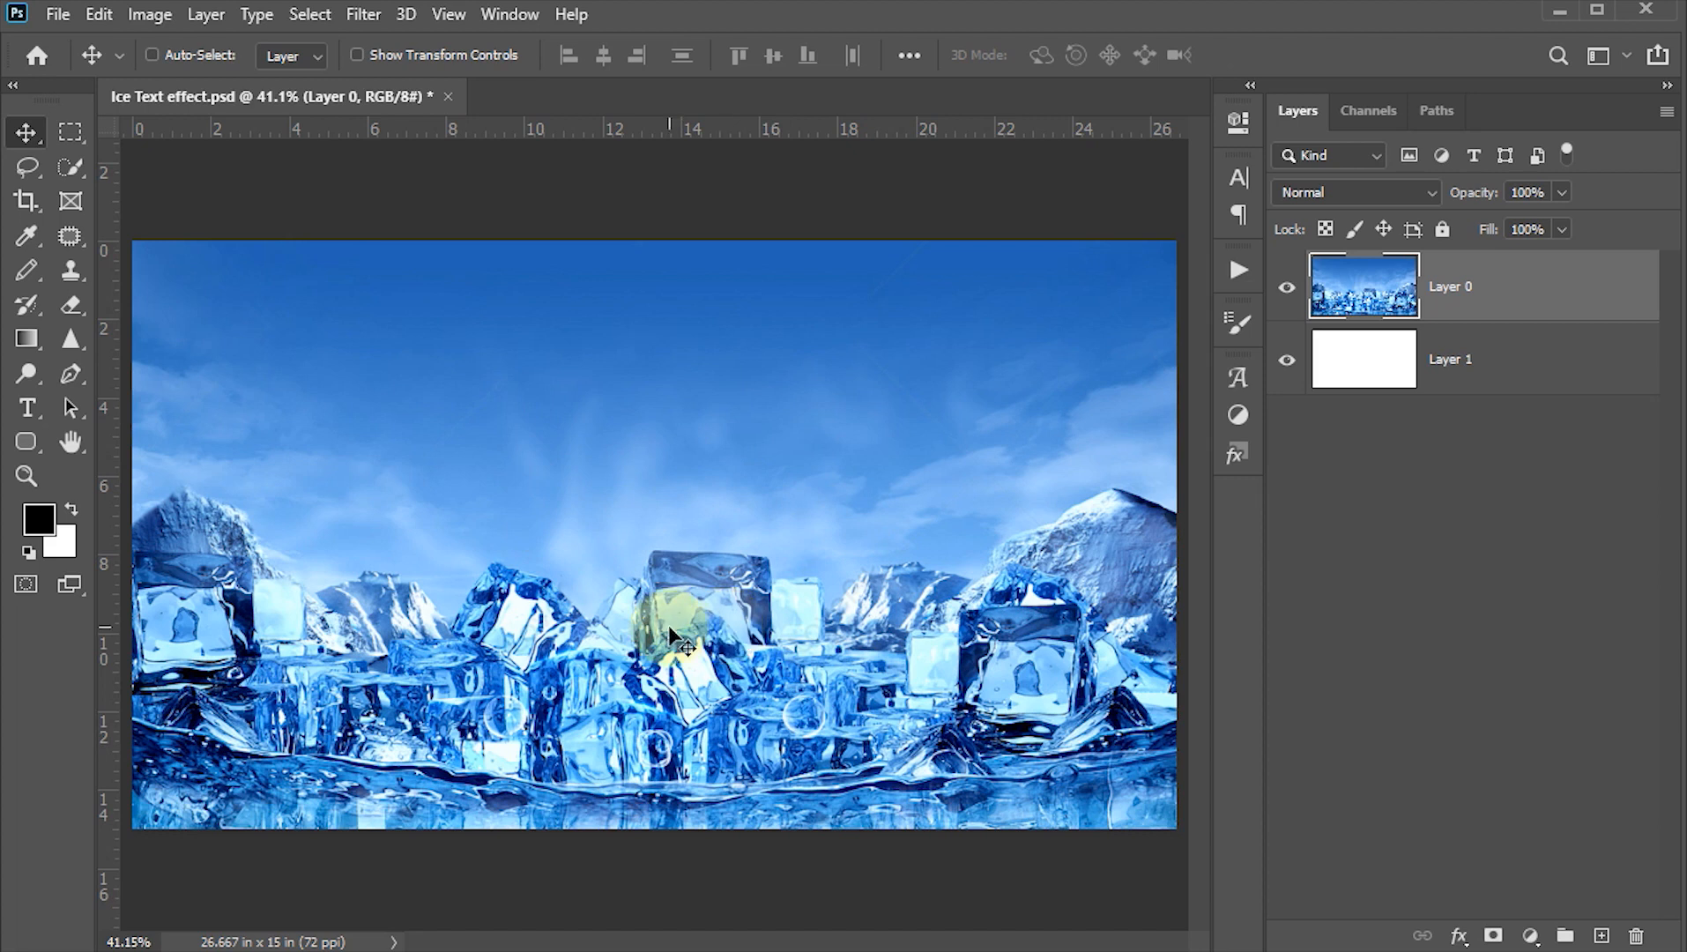
{"action": "key", "text": "t"}
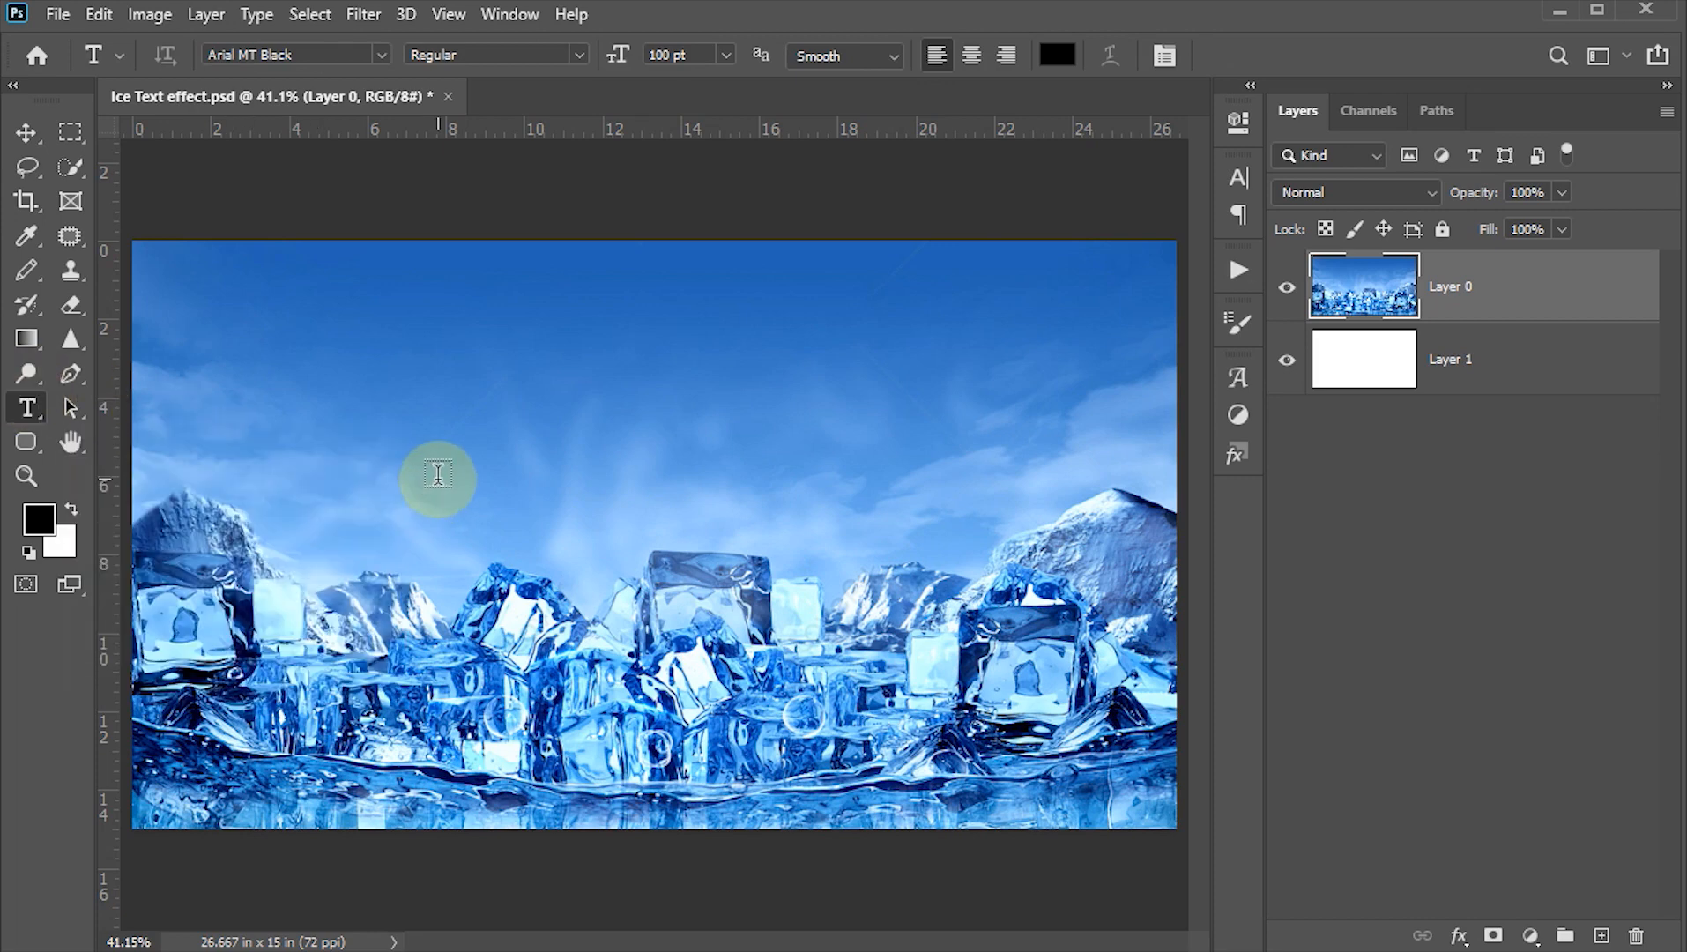
{"action": "left_click", "coordinate": [384, 56]}
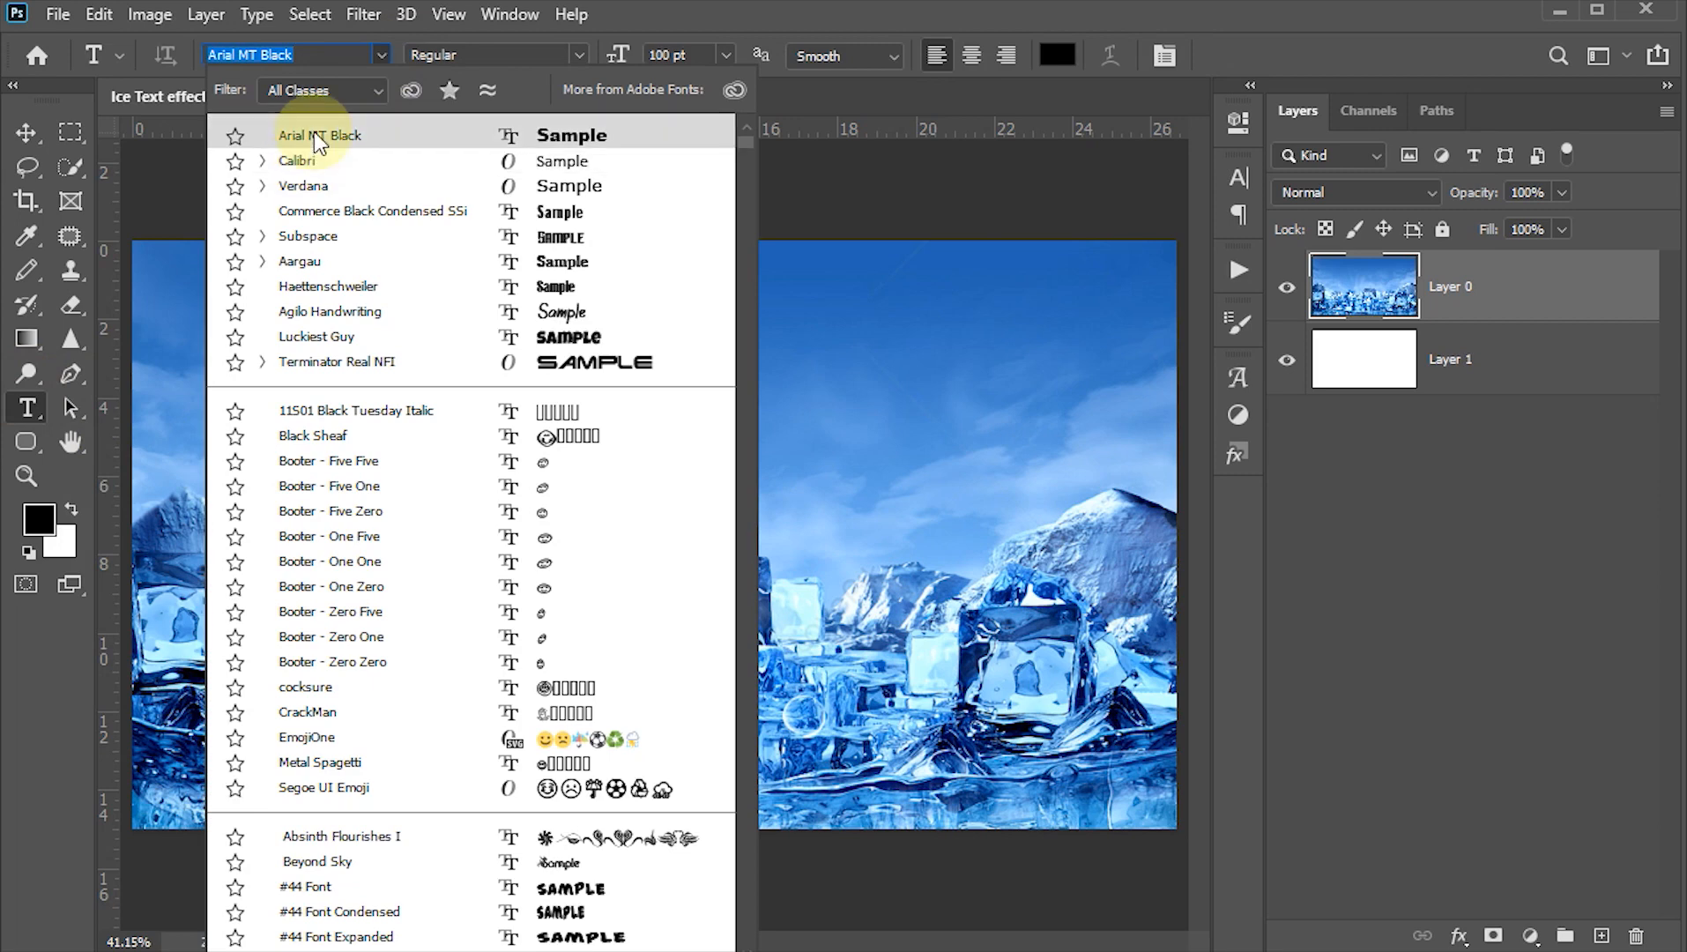
{"action": "left_click", "coordinate": [364, 132]}
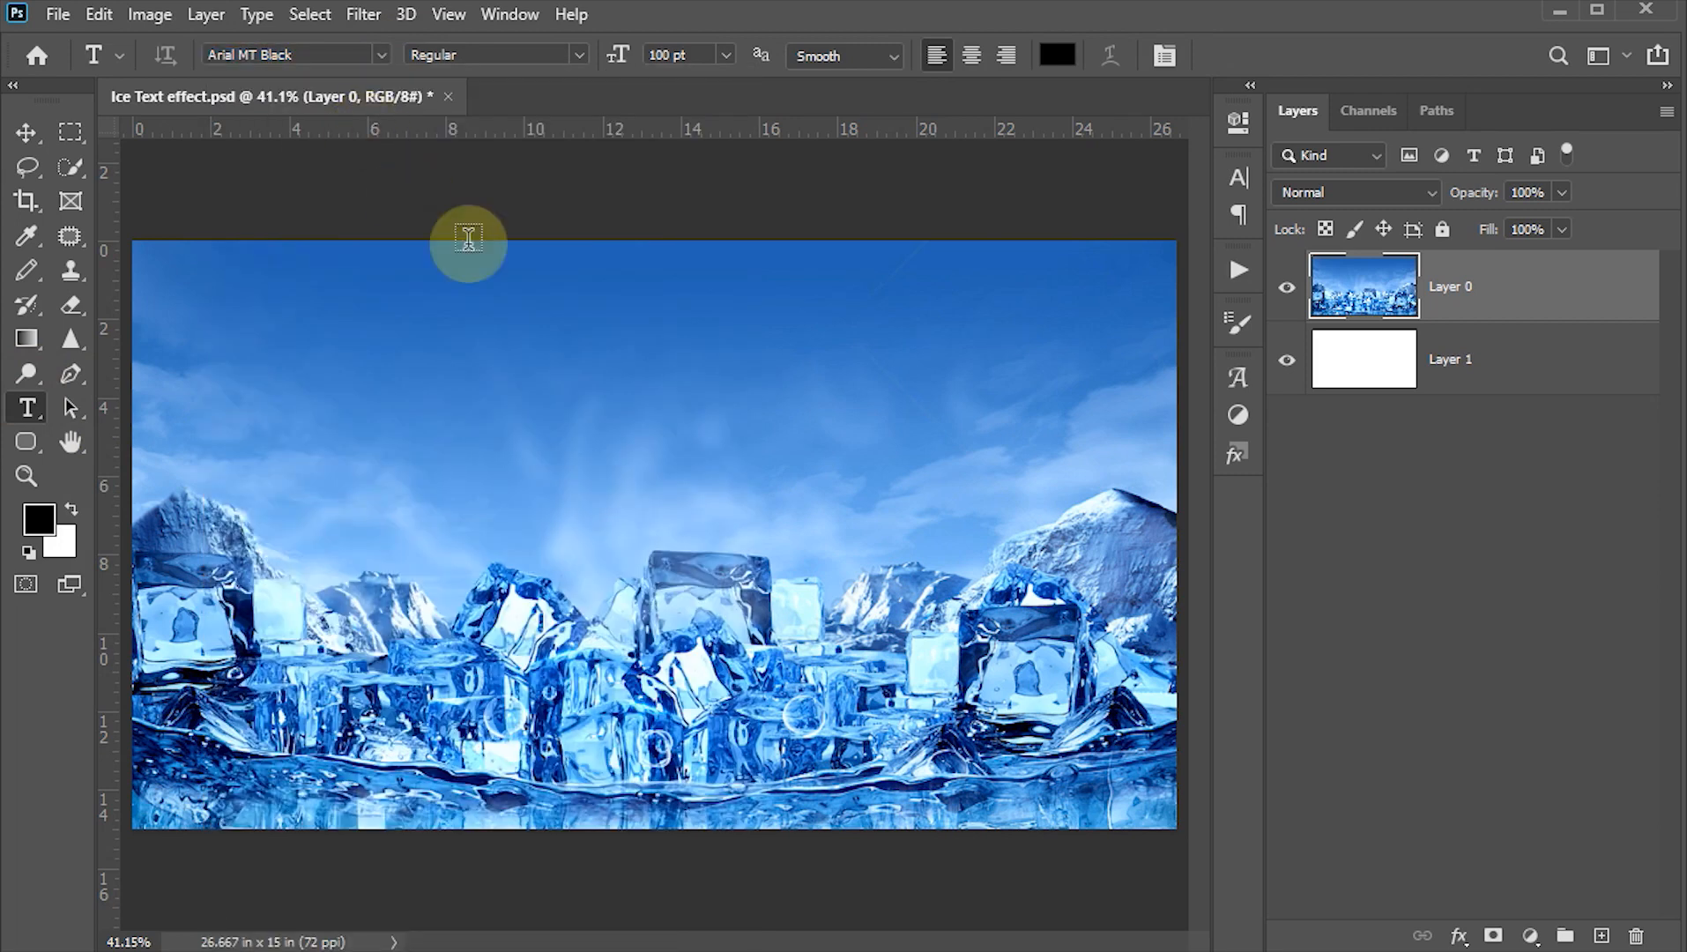
{"action": "left_click", "coordinate": [683, 54]}
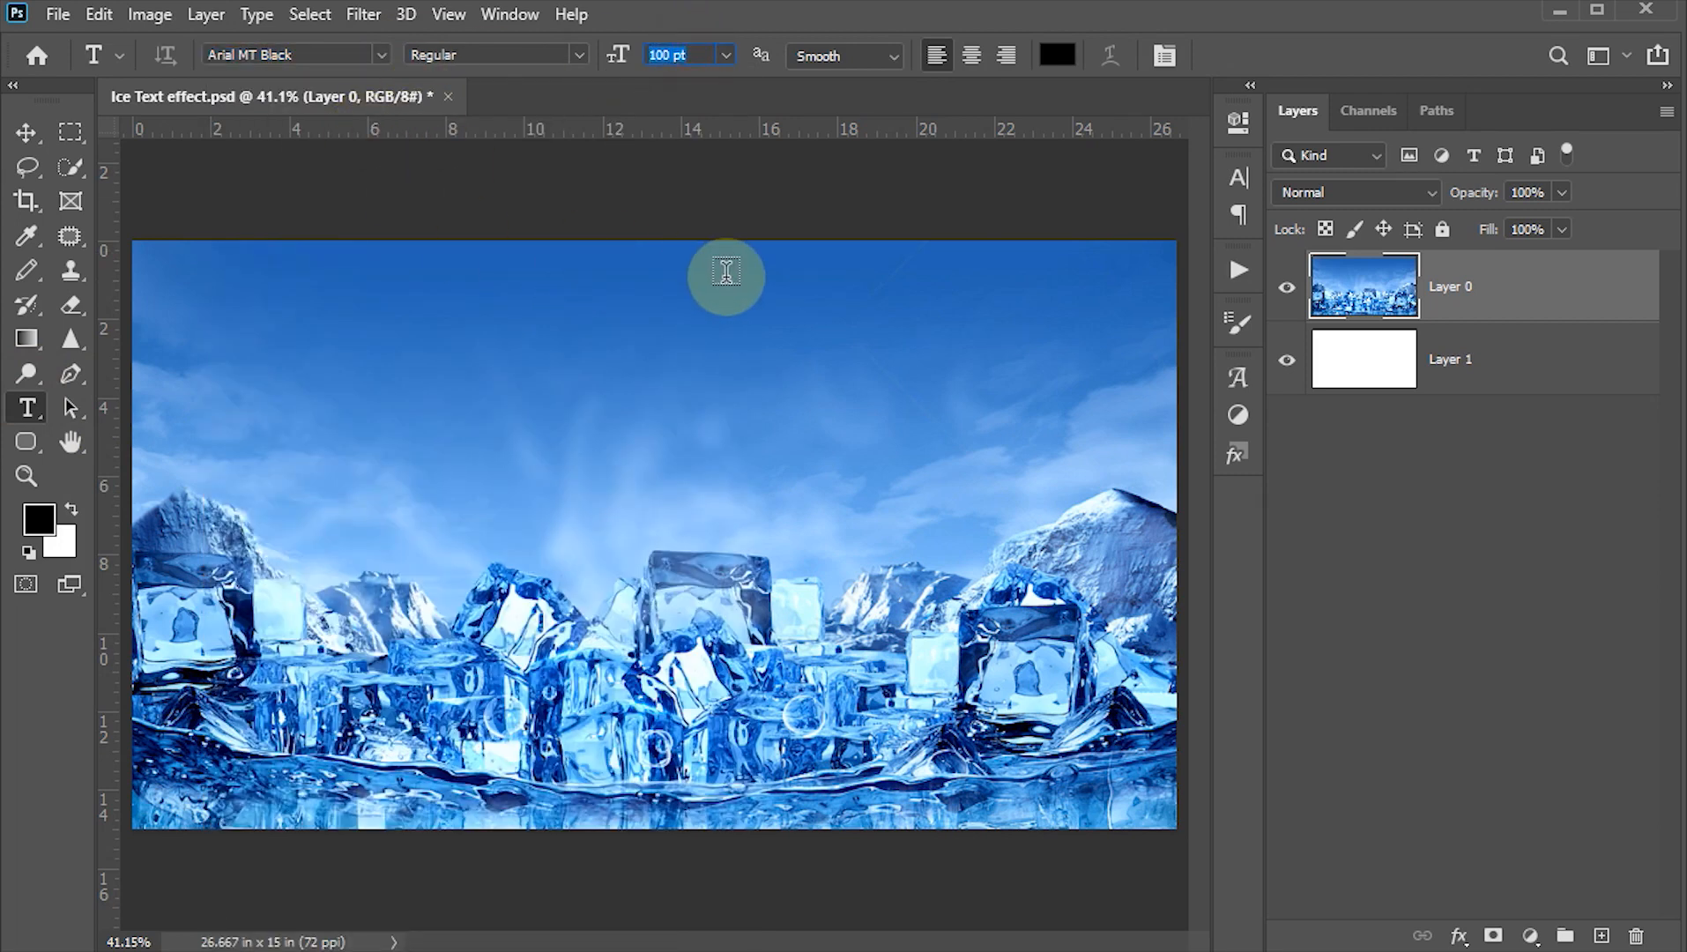
{"action": "type", "text": "400"}
{"action": "left_click", "coordinate": [1060, 55]}
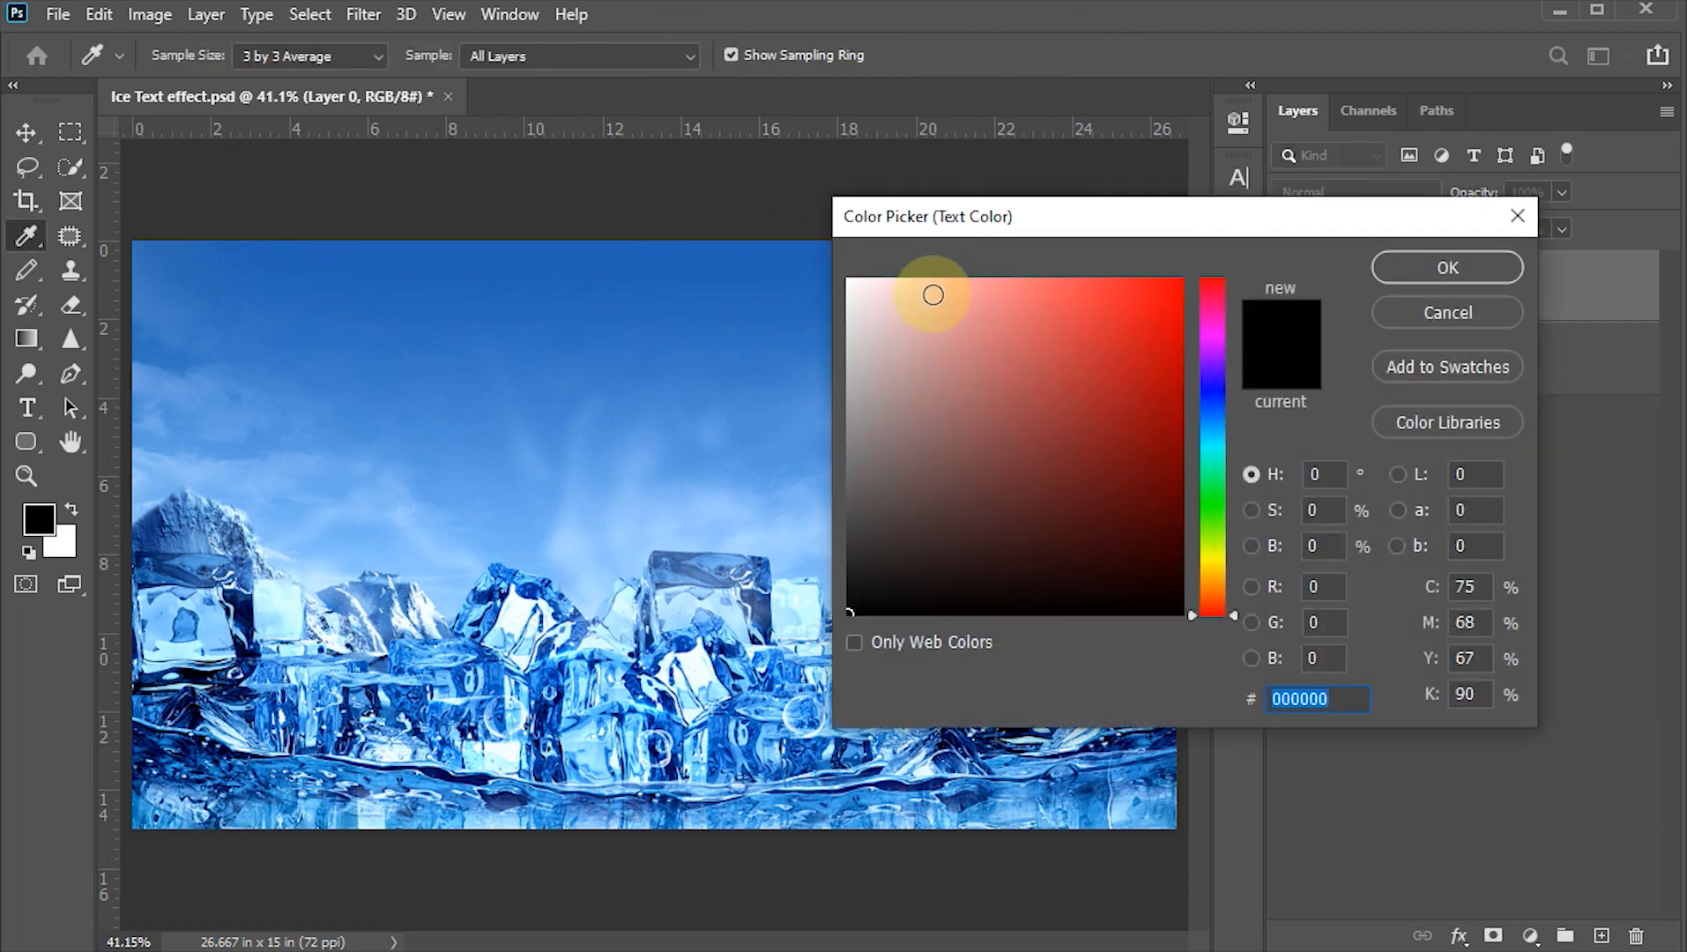
{"action": "left_click_drag", "start_coordinate": [933, 294], "coordinate": [770, 245]}
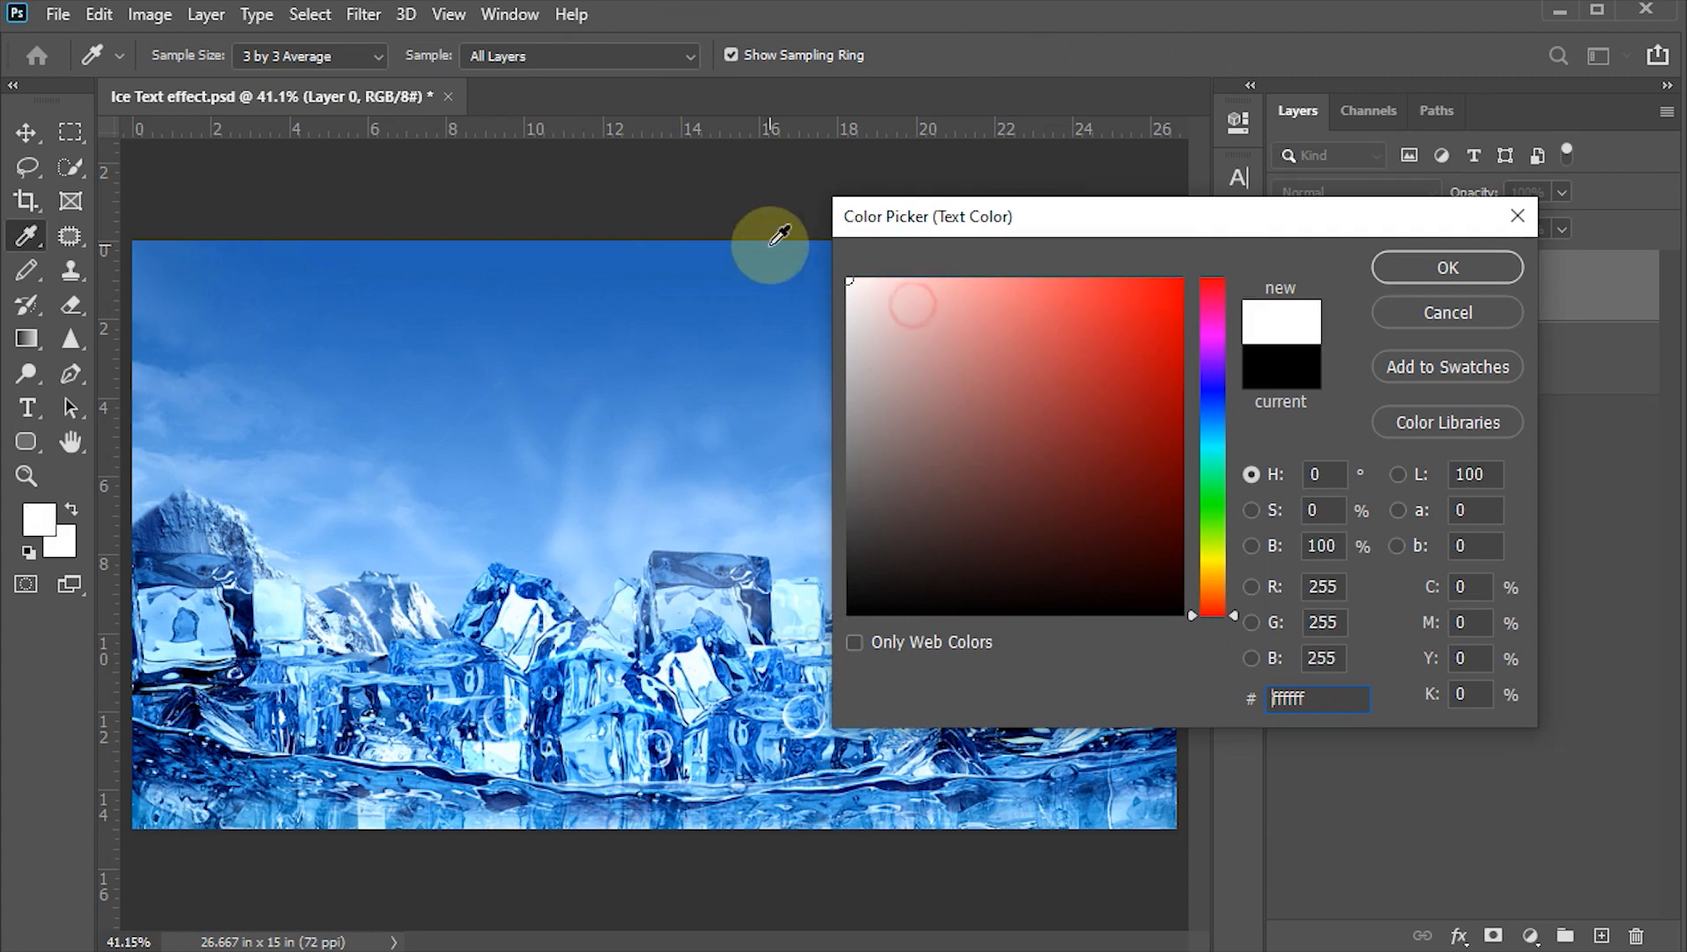
{"action": "left_click", "coordinate": [1419, 269]}
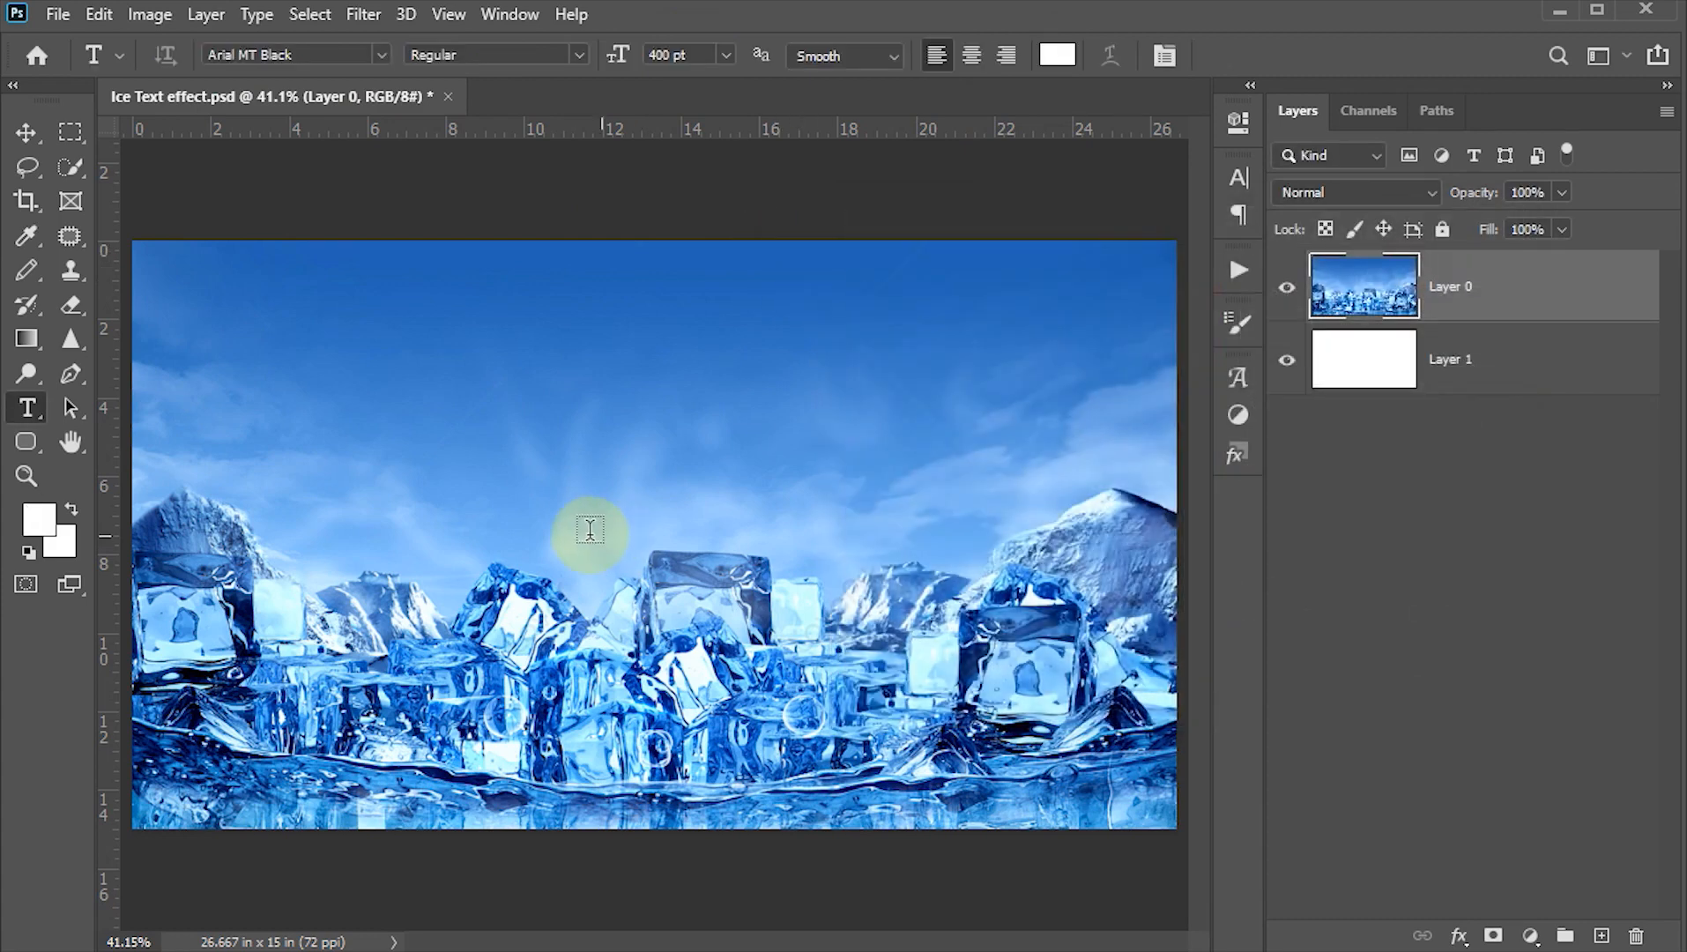
Step: Add the word "text" over the sky as a new text layer and format it in All Caps
{"action": "left_click", "coordinate": [418, 443]}
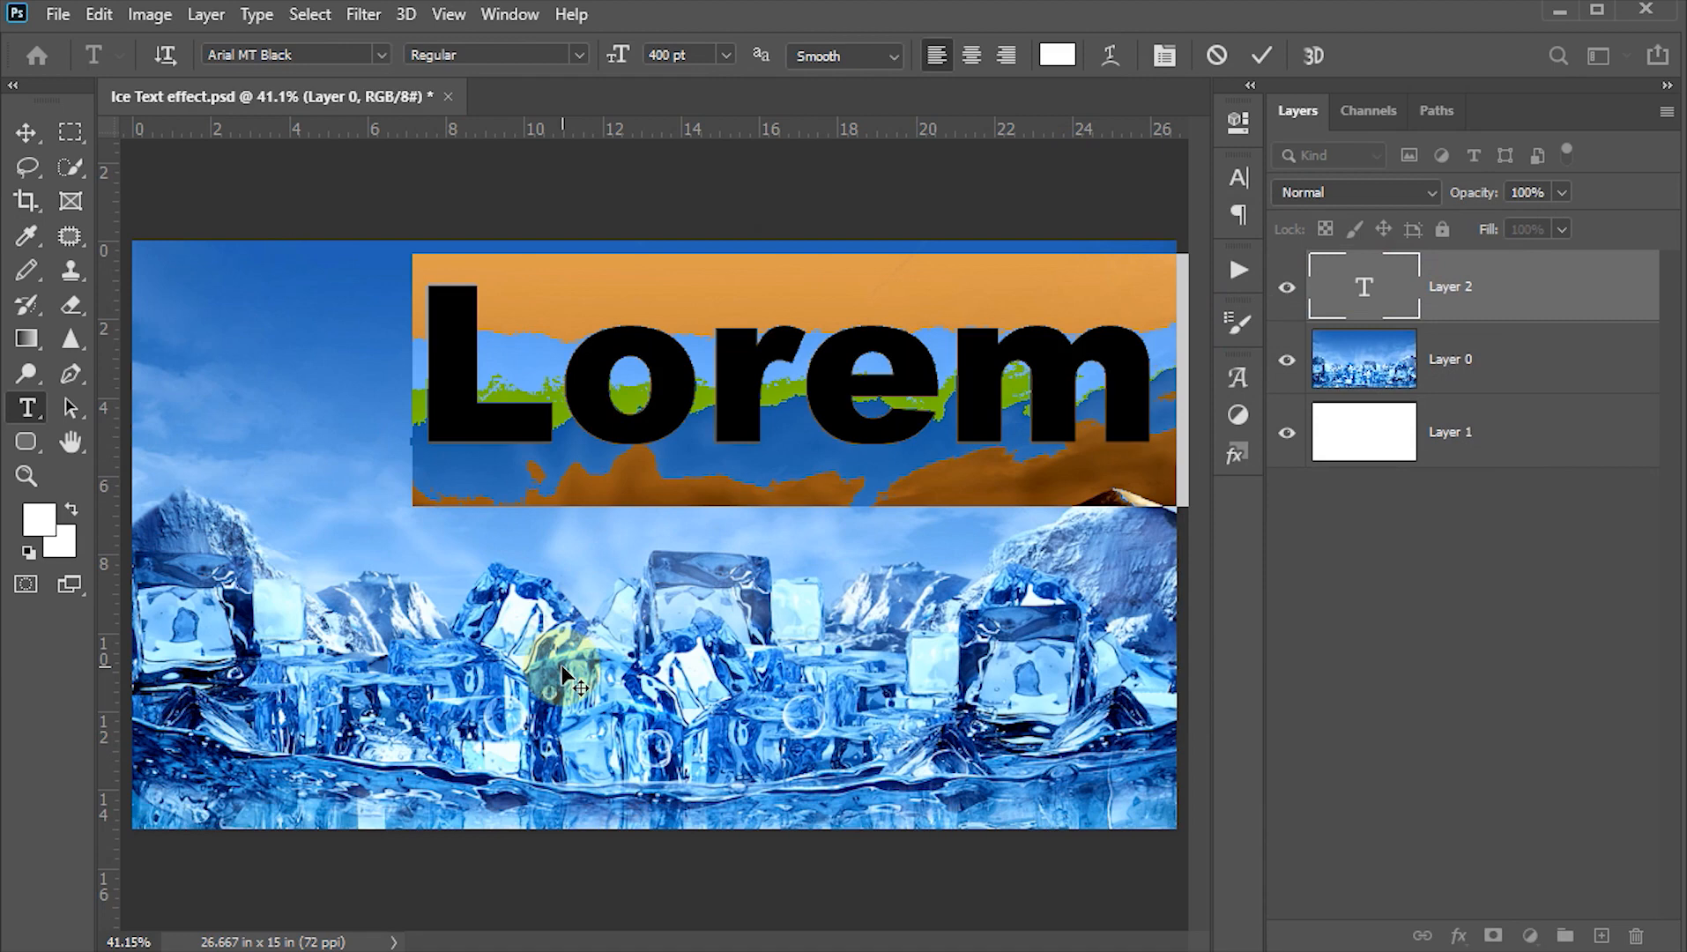
{"action": "type", "text": "text"}
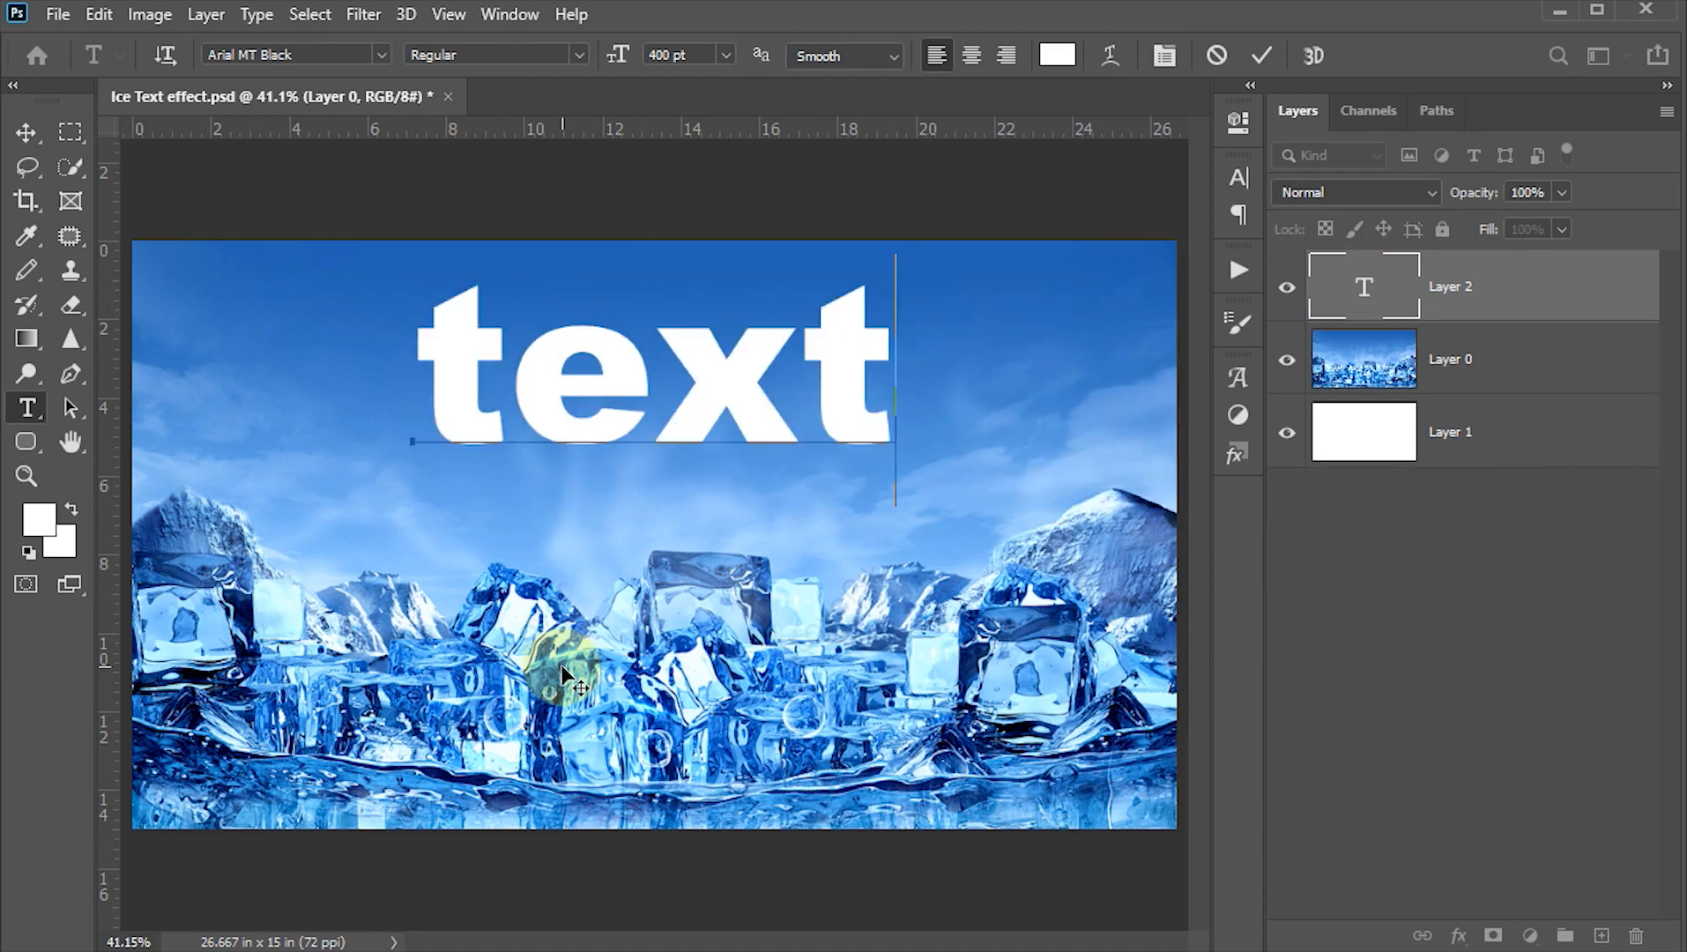
{"action": "left_click", "coordinate": [1261, 55]}
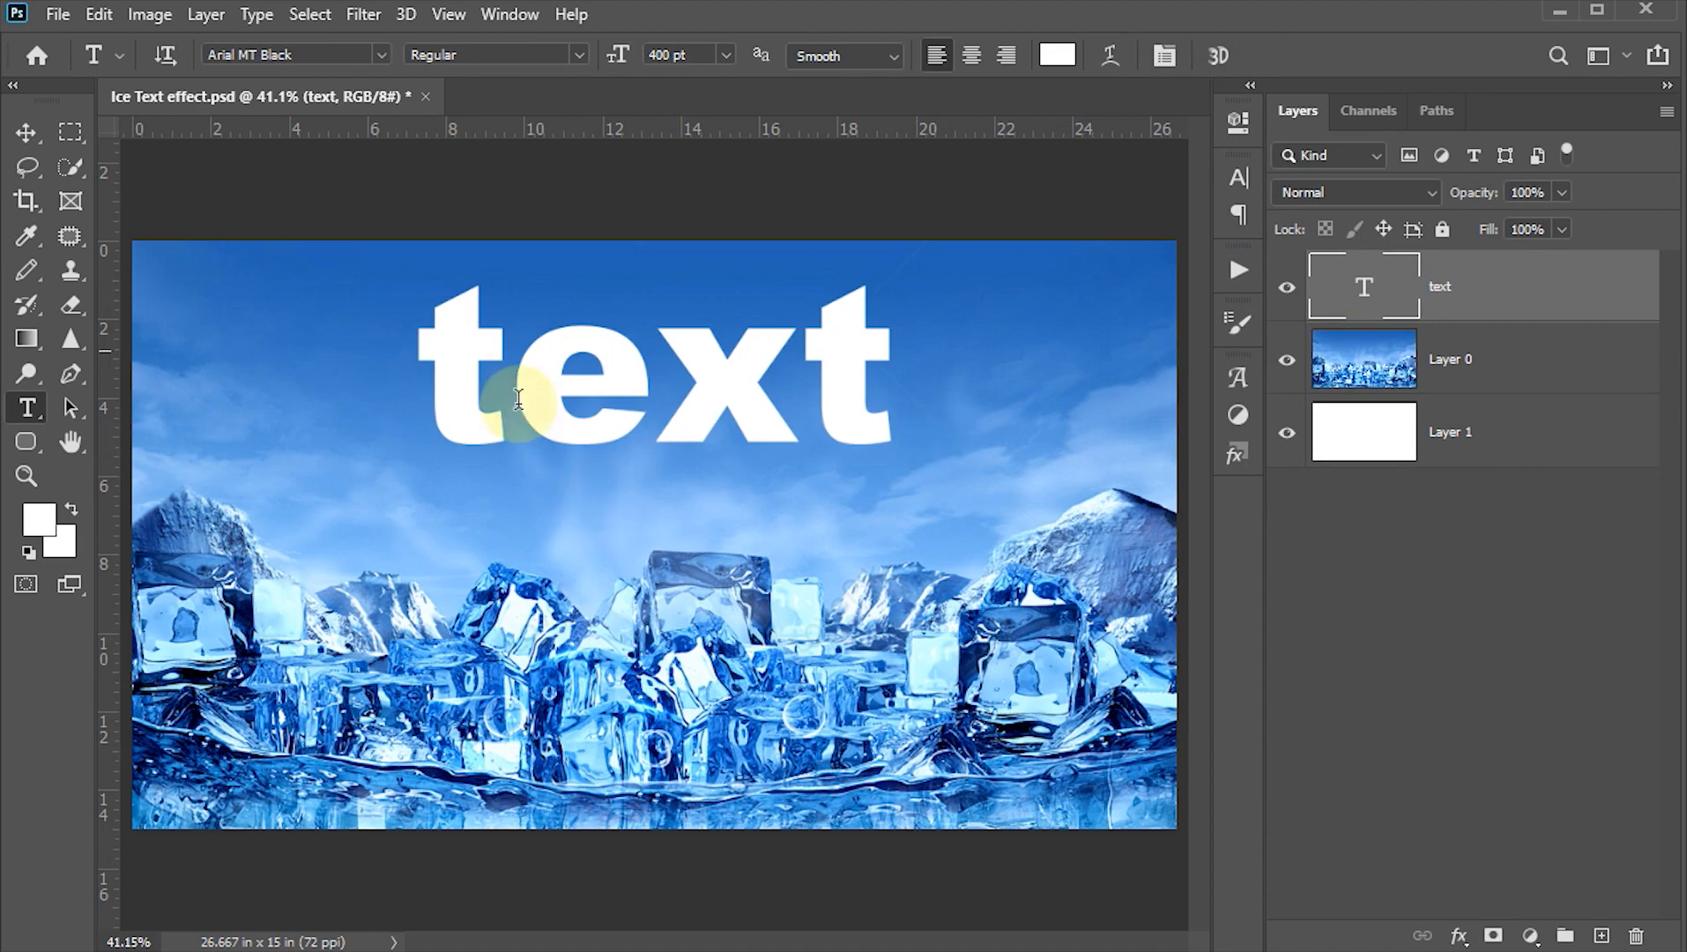
{"action": "left_click", "coordinate": [1238, 182]}
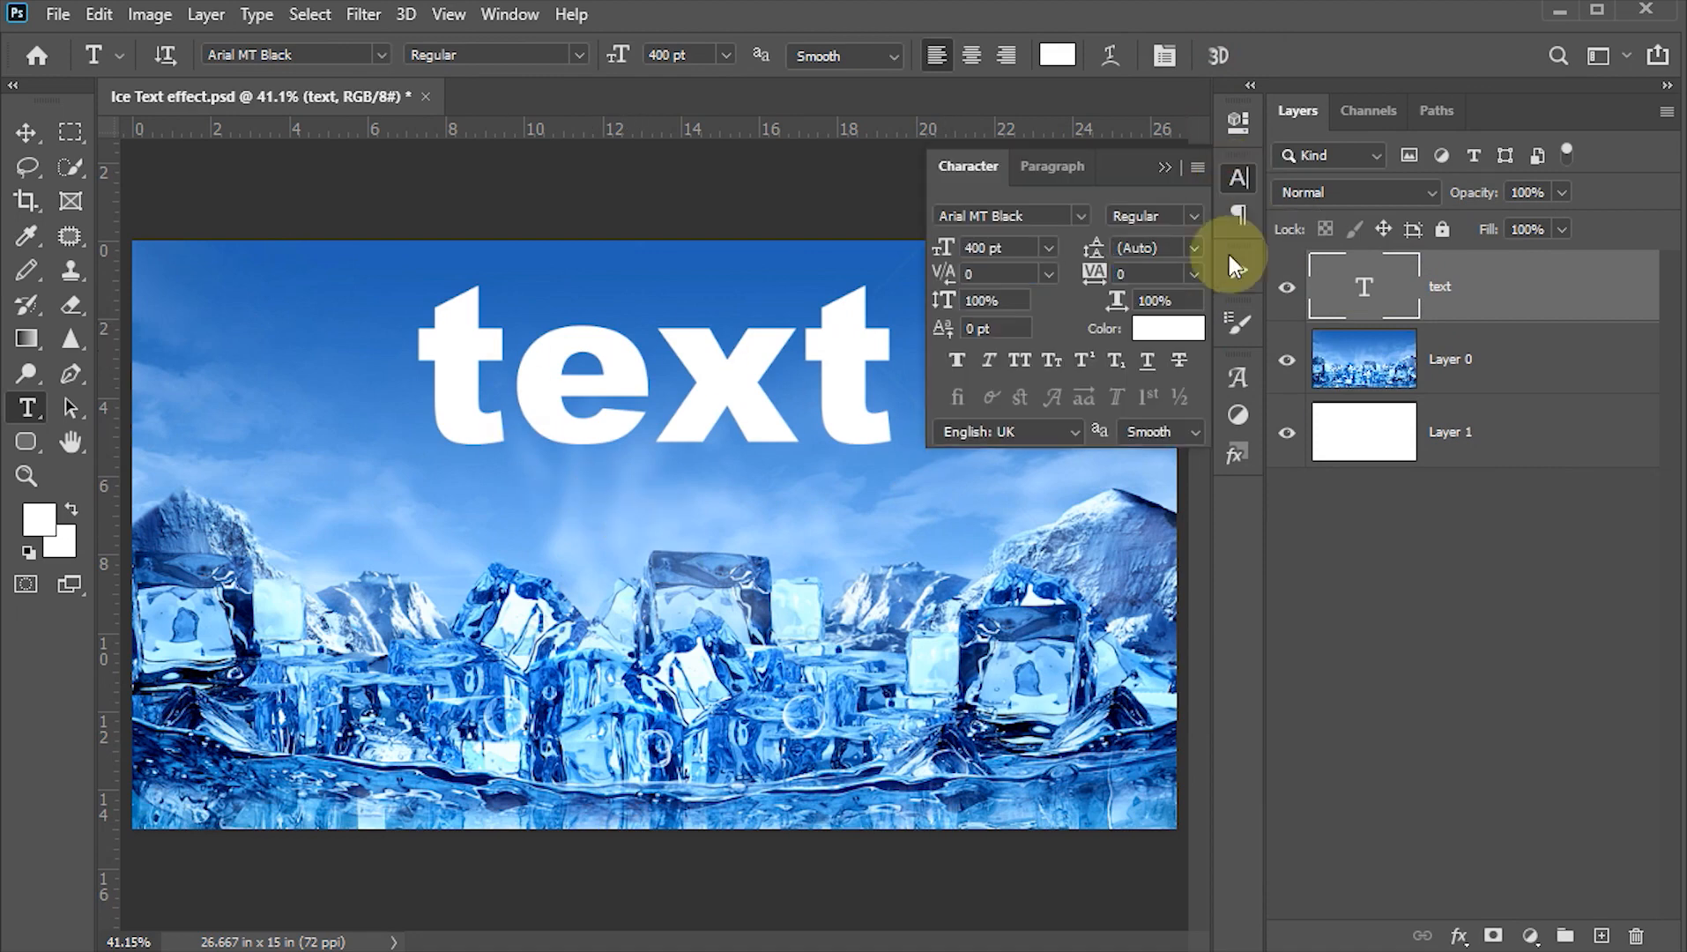
{"action": "left_click", "coordinate": [1020, 360]}
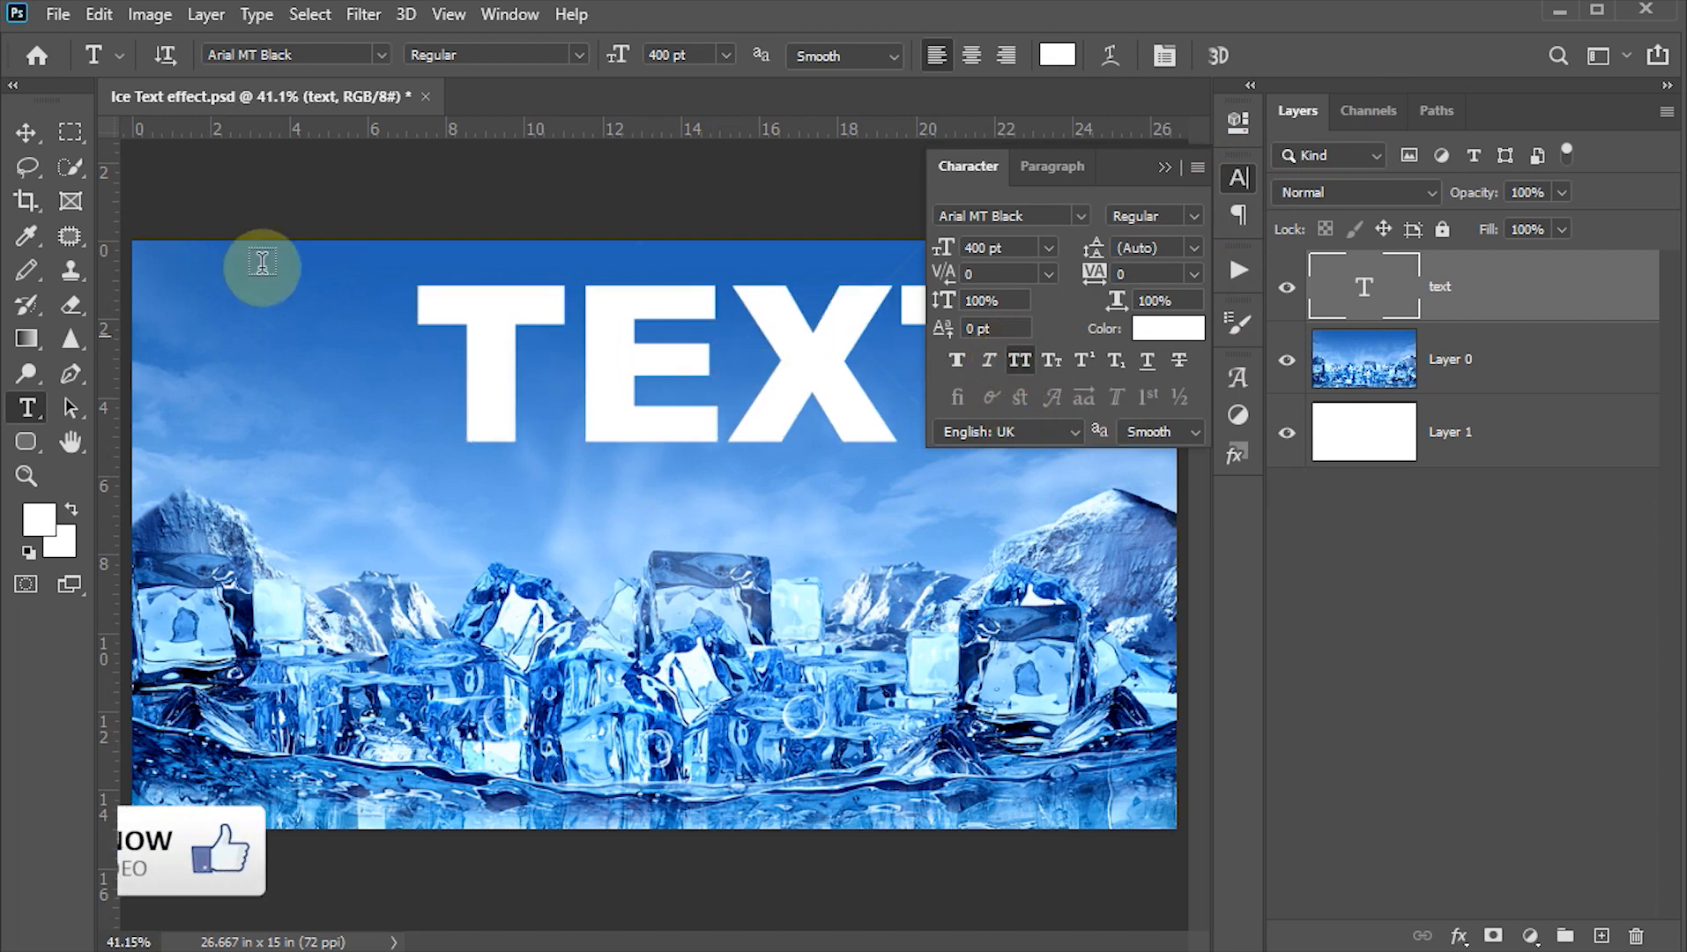
Step: Move the text down so it is horizontally centred on the canvas, just above the ice cubes
{"action": "left_click", "coordinate": [26, 132]}
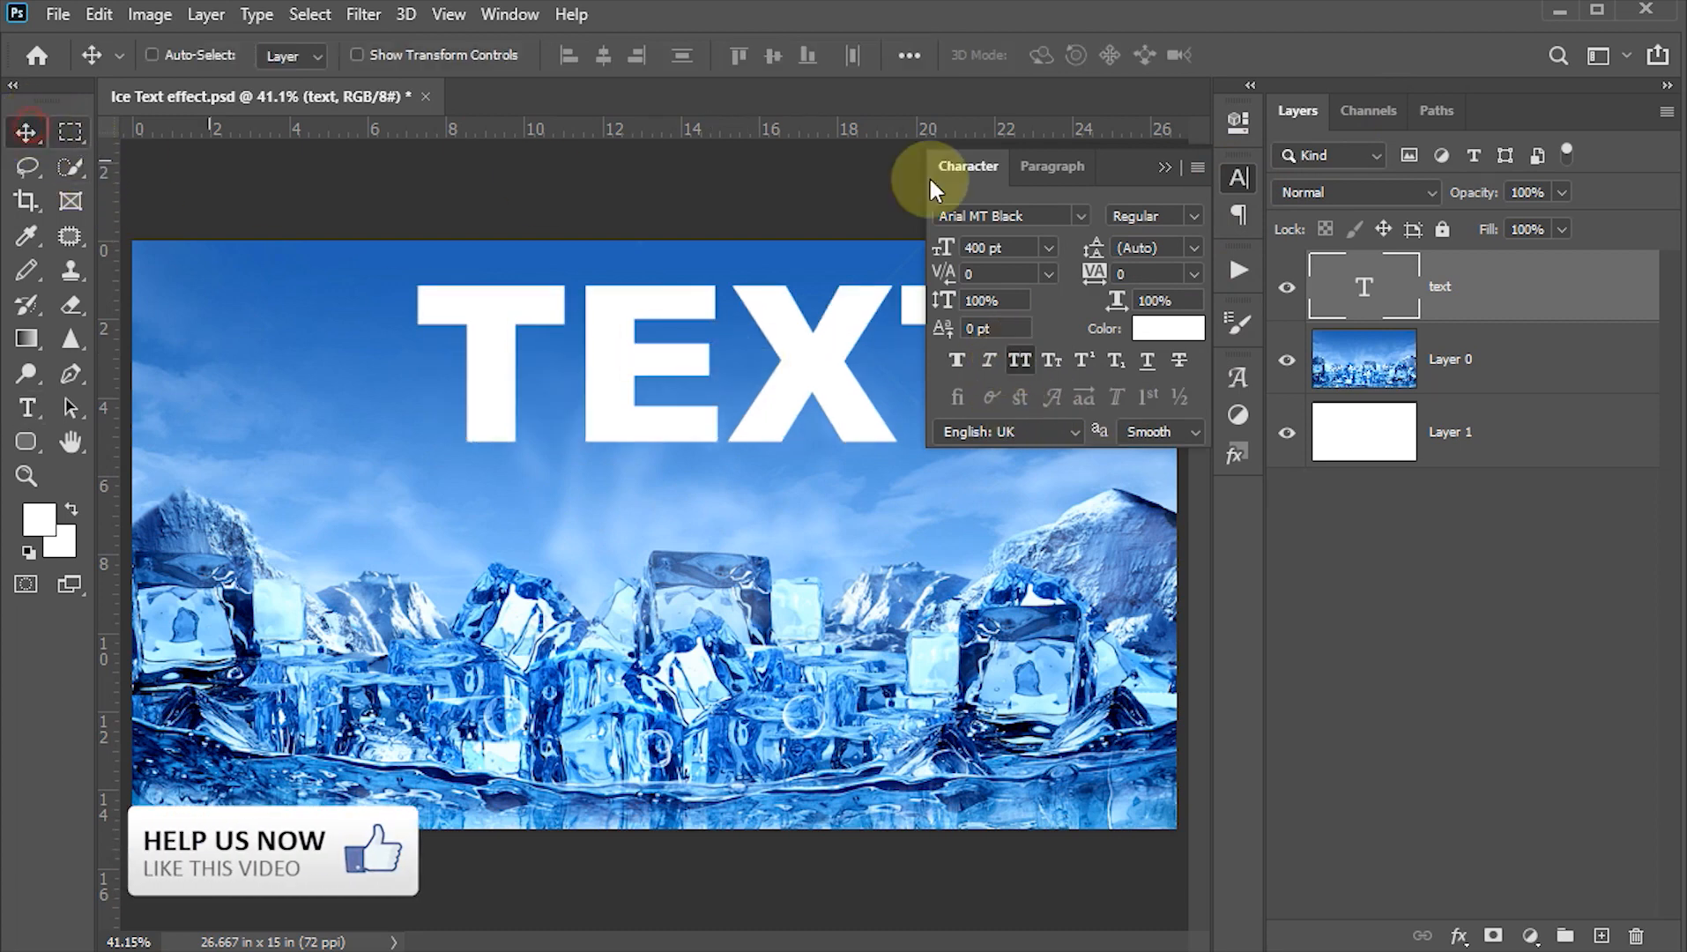
{"action": "left_click", "coordinate": [1236, 176]}
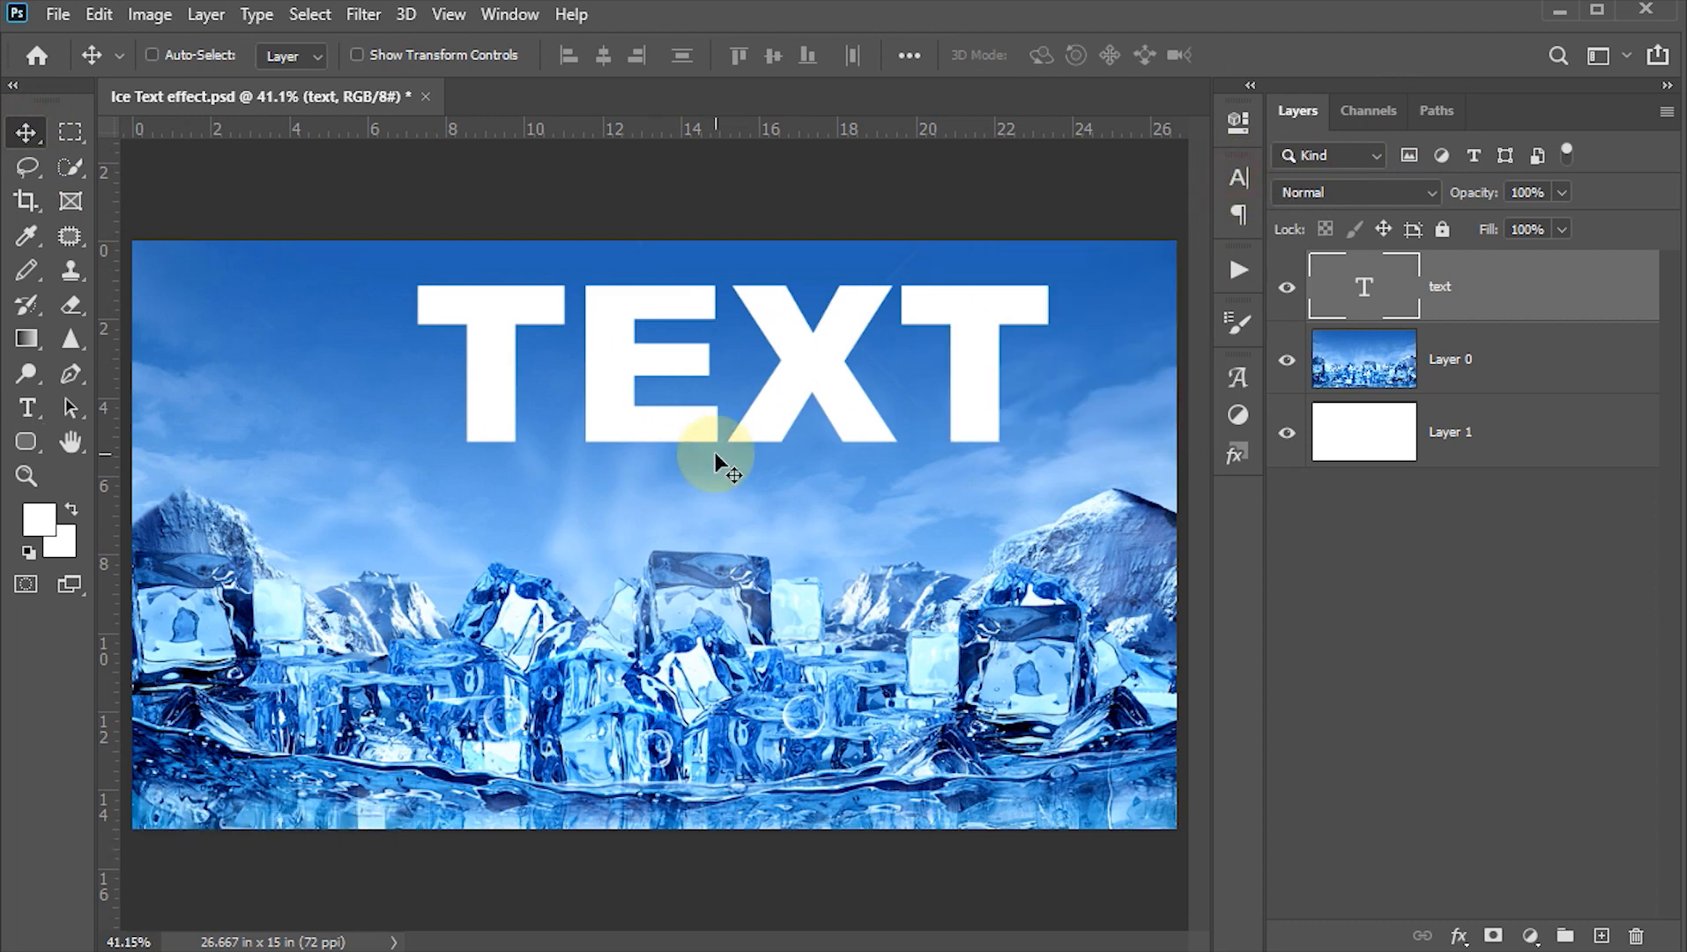
{"action": "left_click_drag", "start_coordinate": [814, 388], "coordinate": [747, 520]}
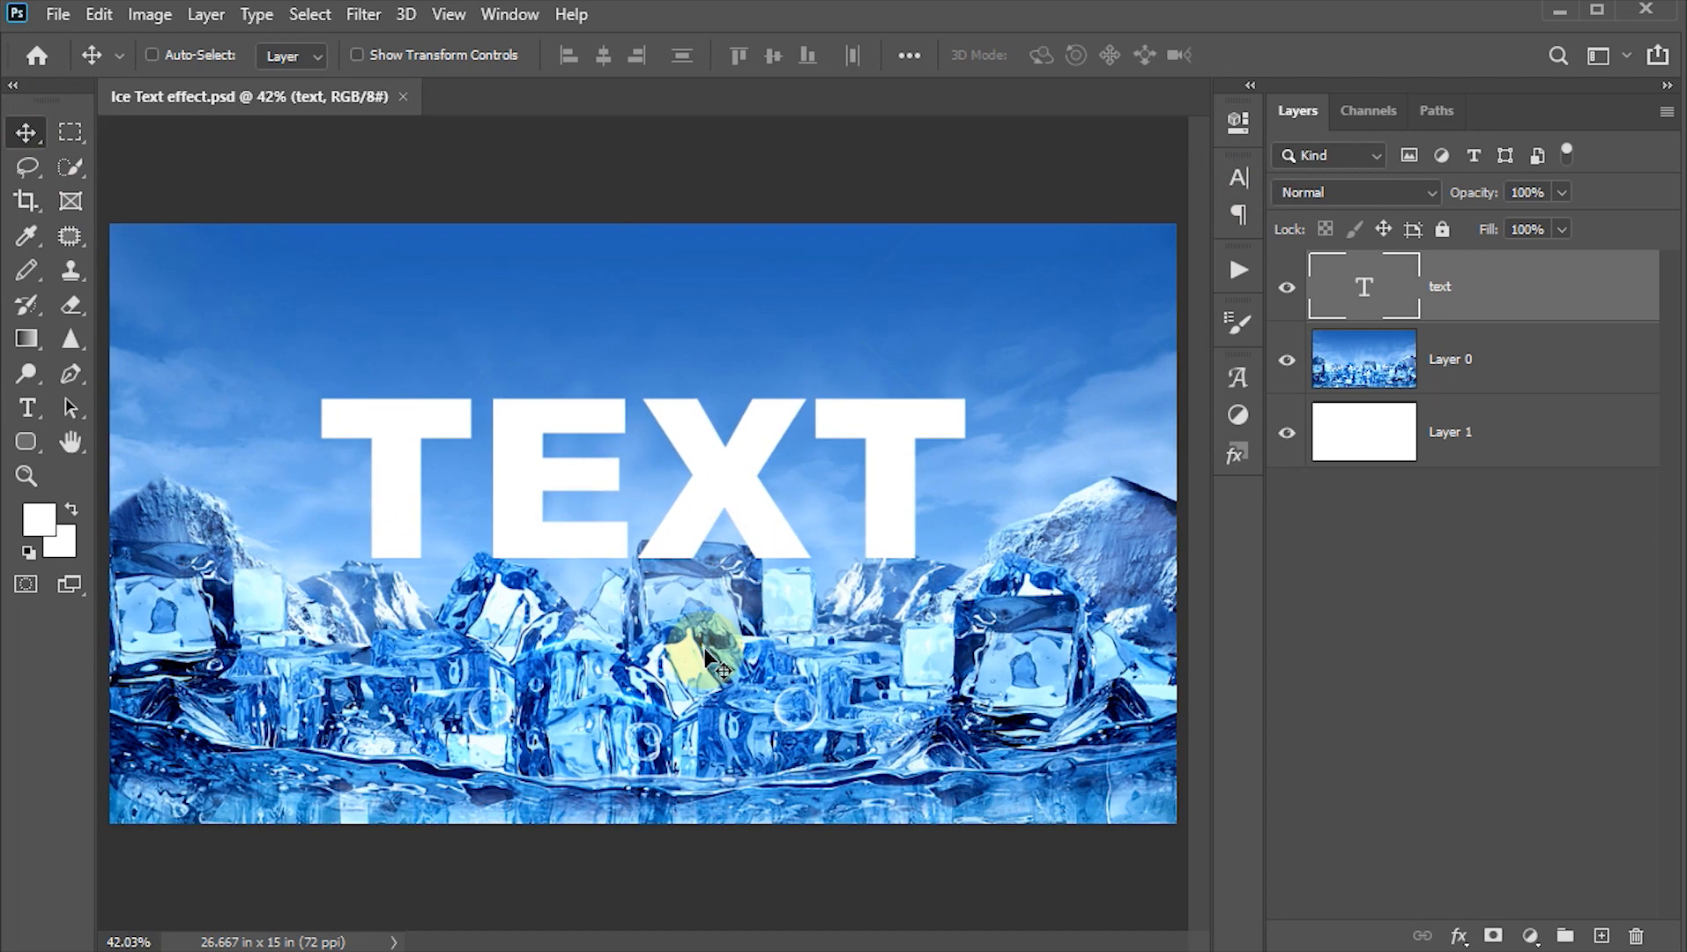
Step: Rasterize the text layer and rotate it 90° clockwise
{"action": "right_click", "coordinate": [1589, 295]}
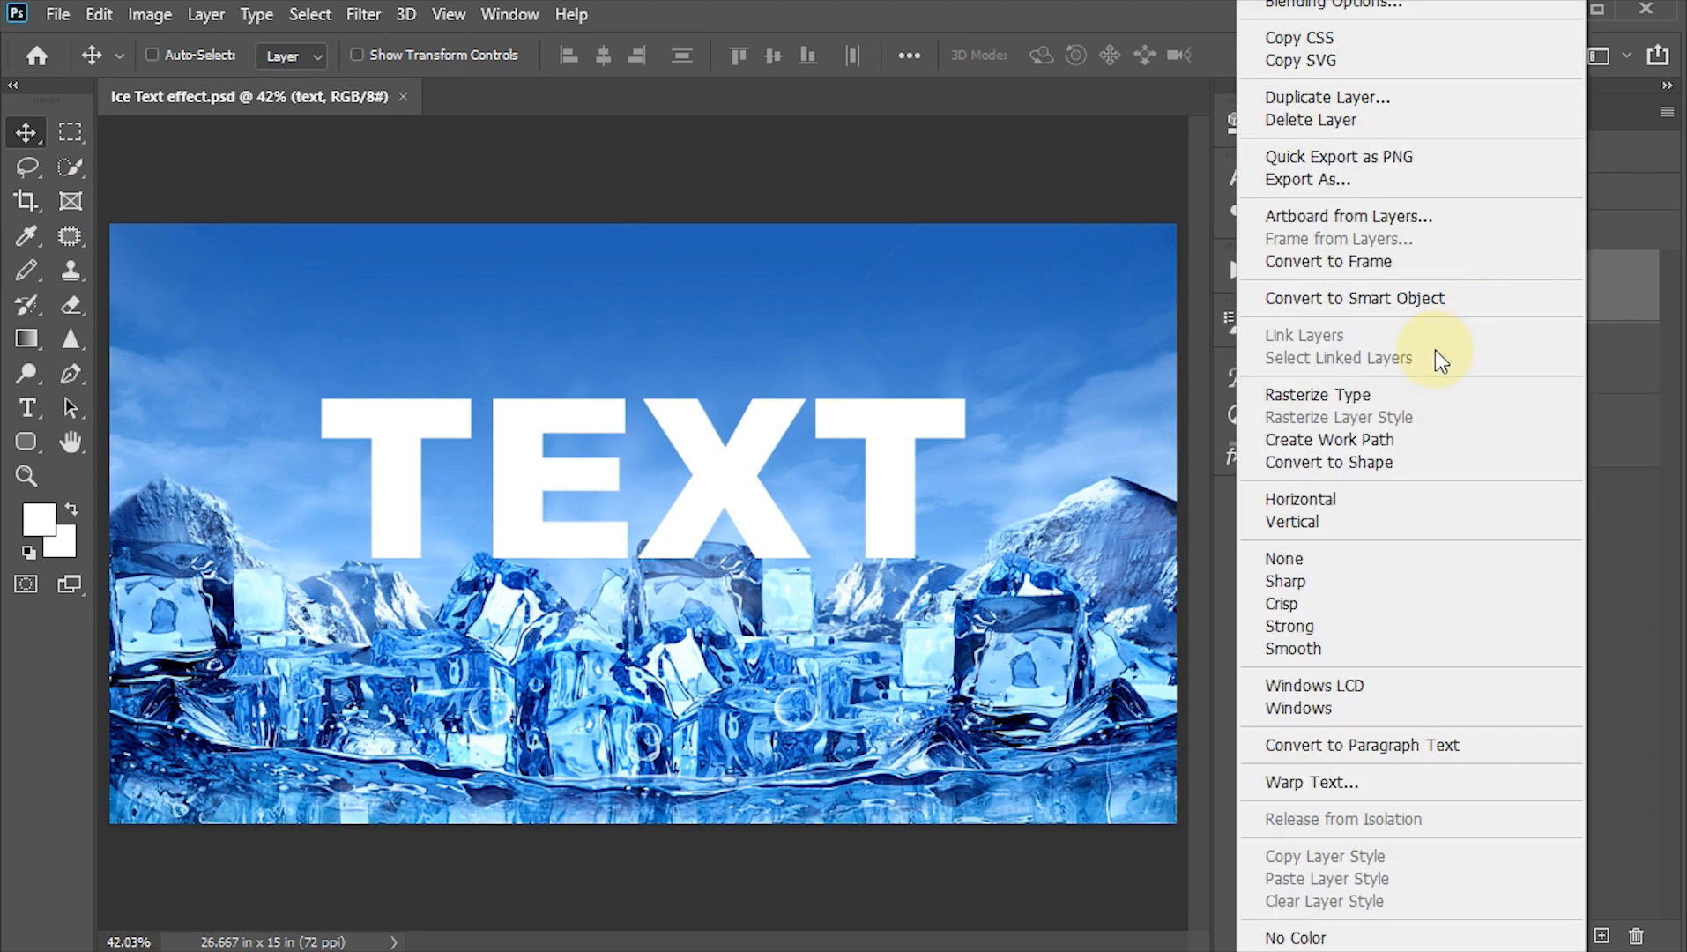
{"action": "left_click", "coordinate": [1350, 399]}
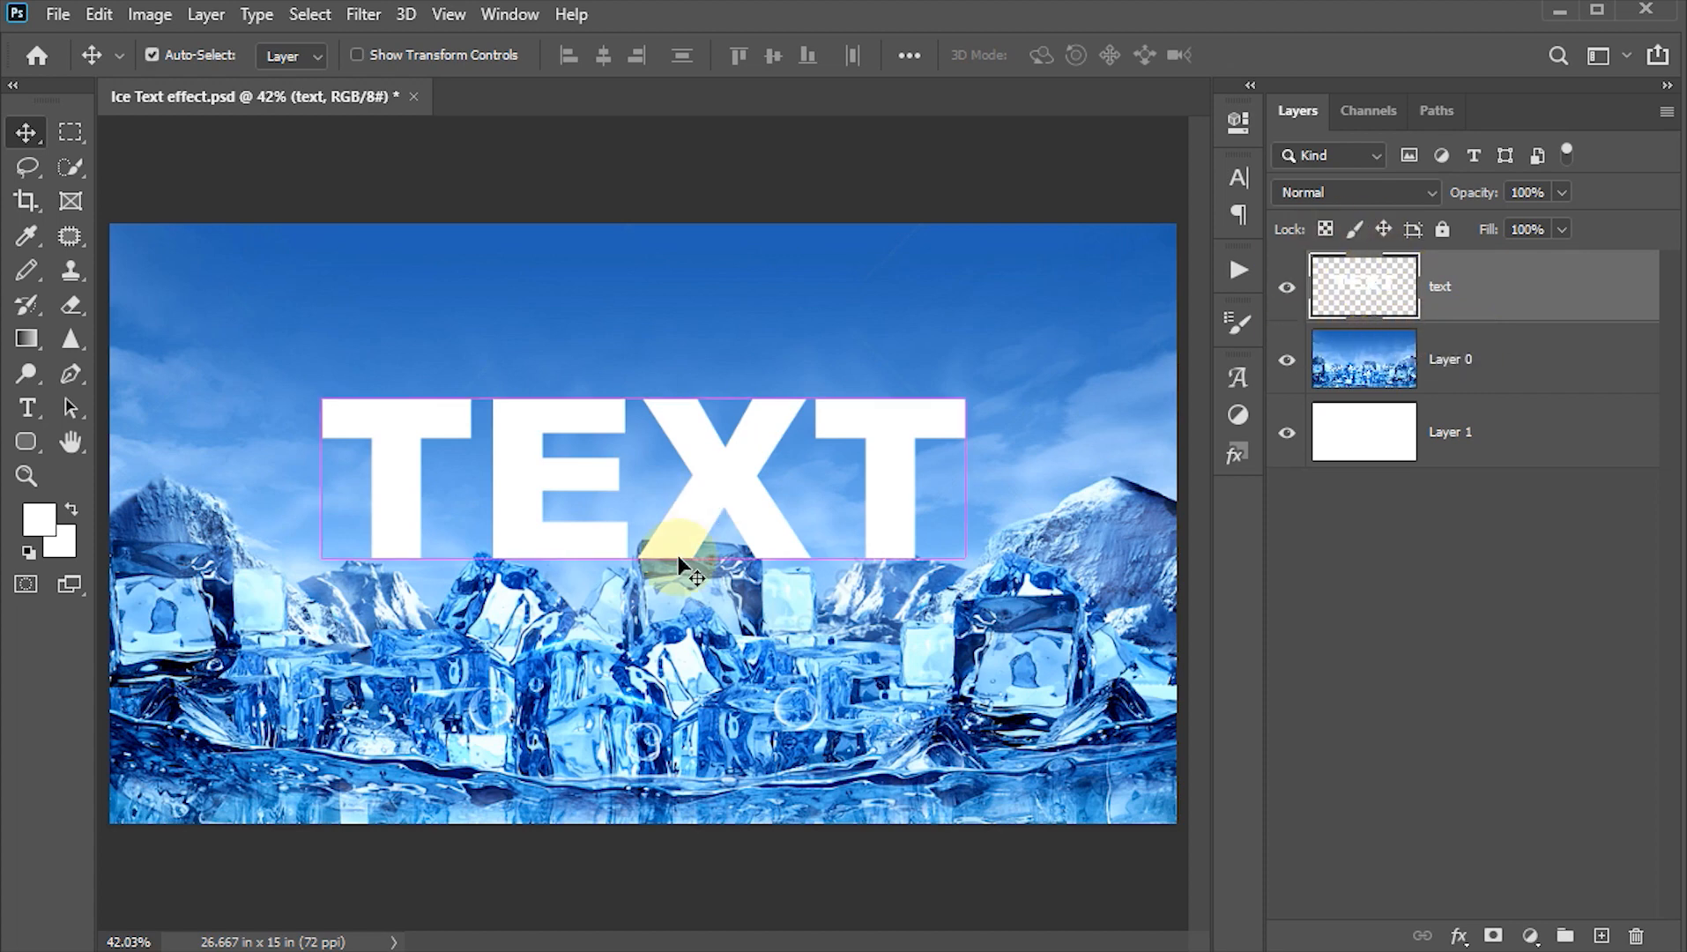
{"action": "key", "text": "ctrl+t"}
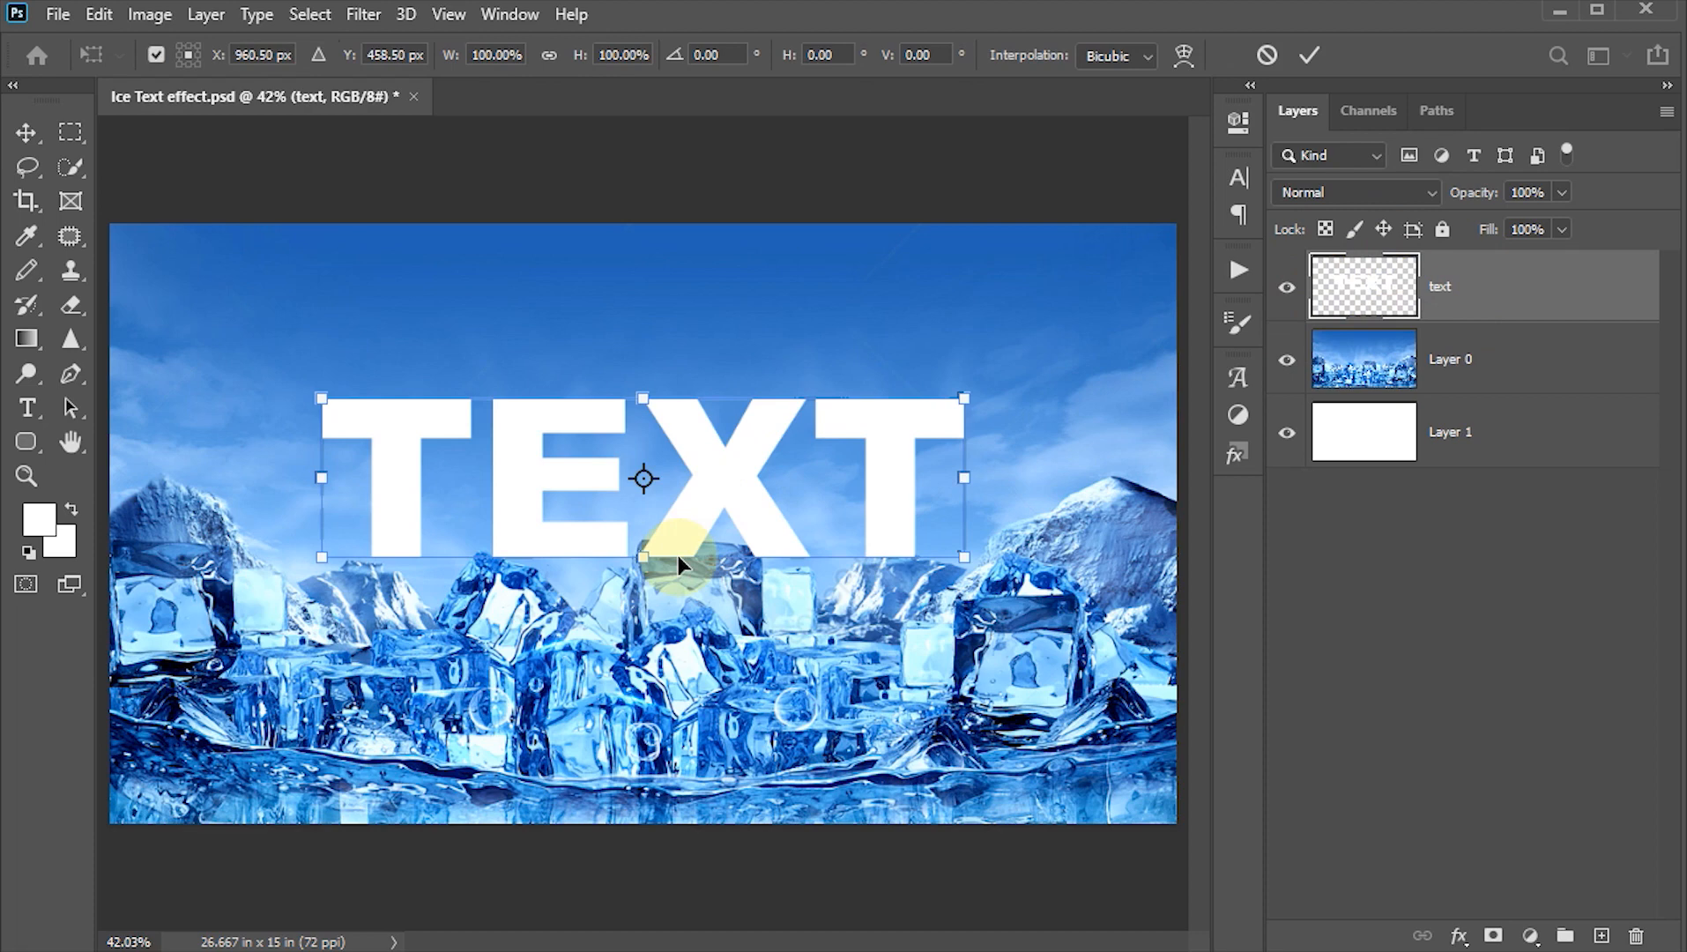
{"action": "right_click", "coordinate": [698, 432]}
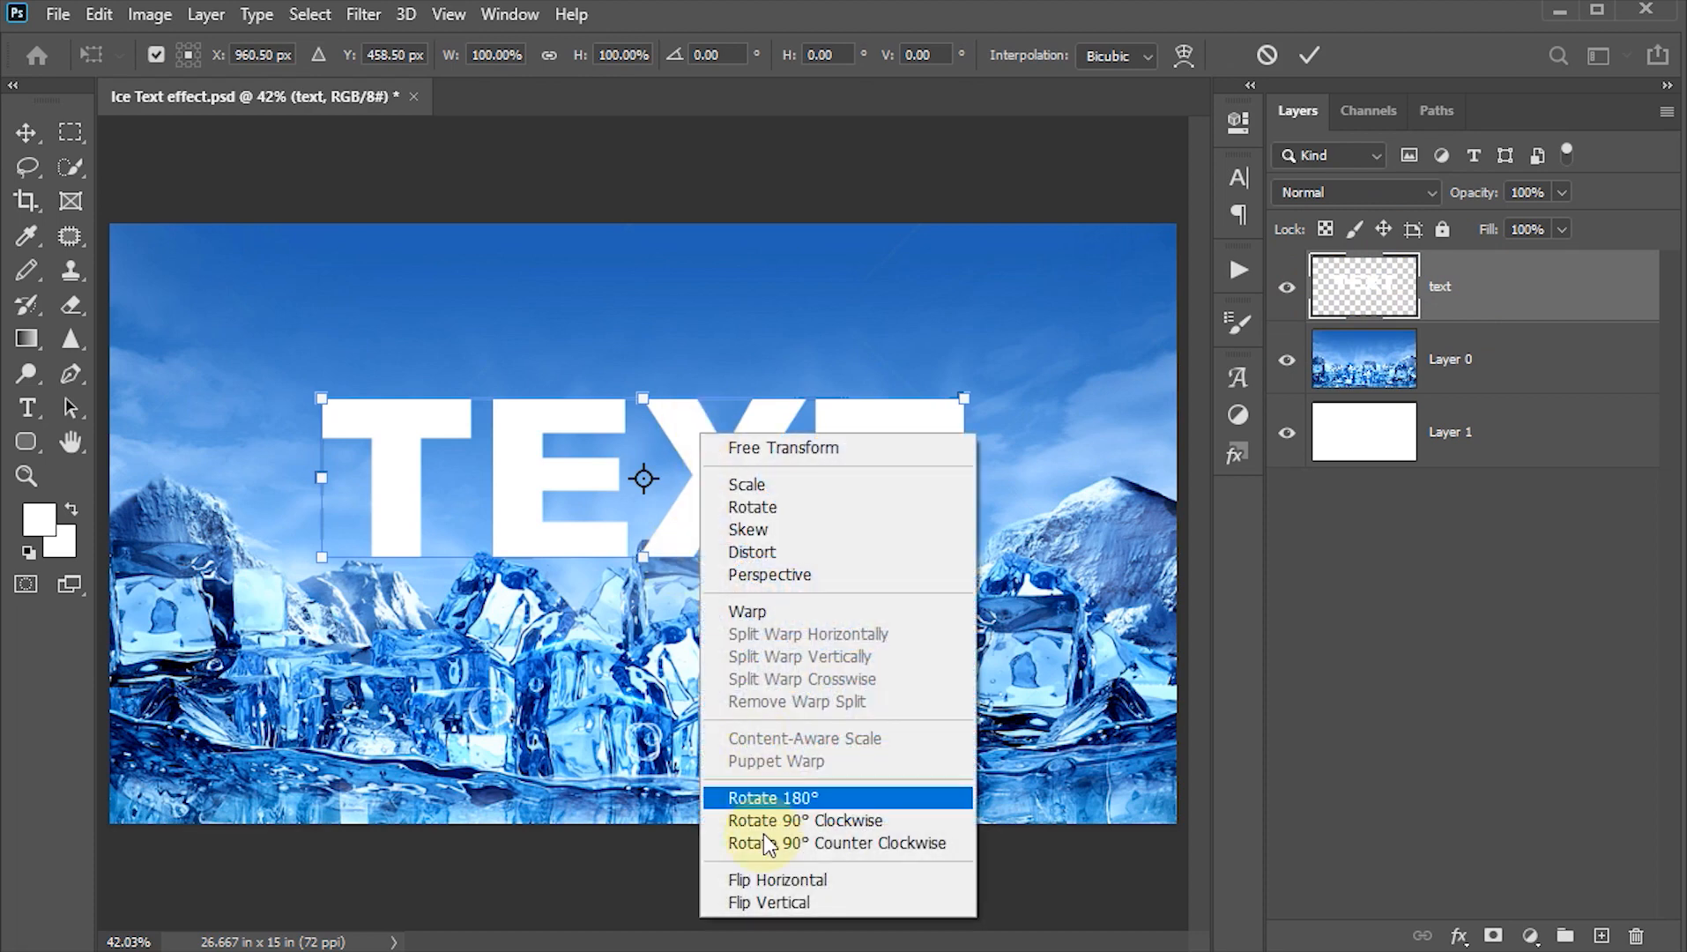
{"action": "left_click", "coordinate": [852, 825]}
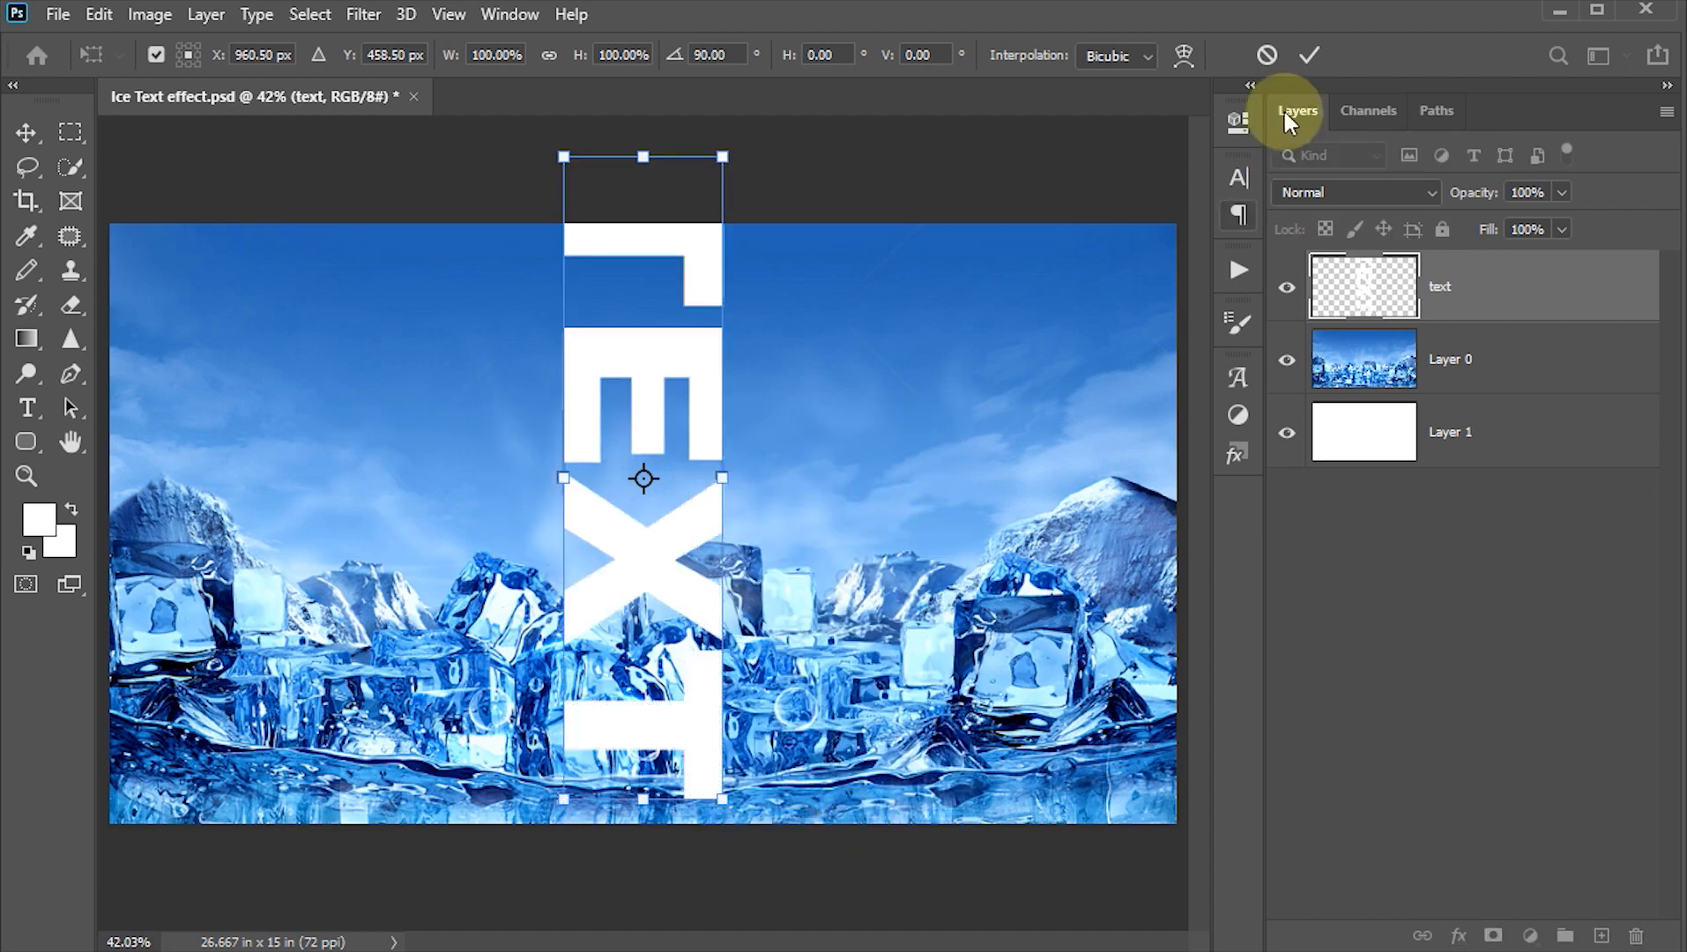
{"action": "left_click", "coordinate": [1308, 55]}
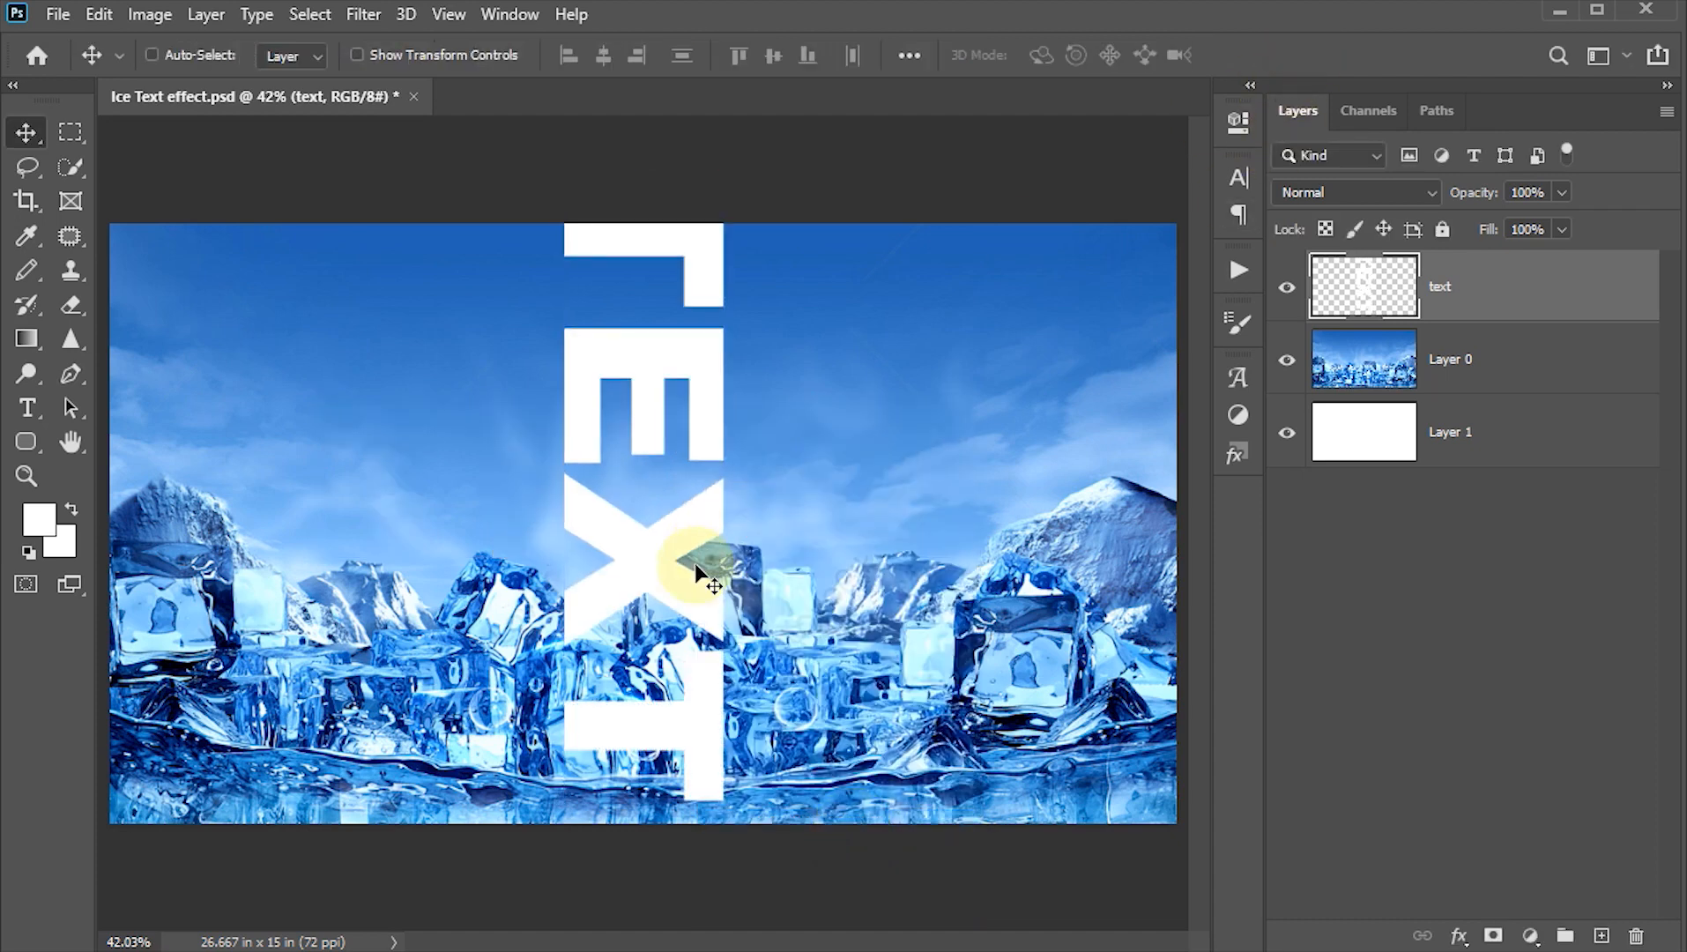
Step: Apply the Stylize Wind filter to the rotated text with the Wind method and direction From the Right
{"action": "left_click", "coordinate": [363, 14]}
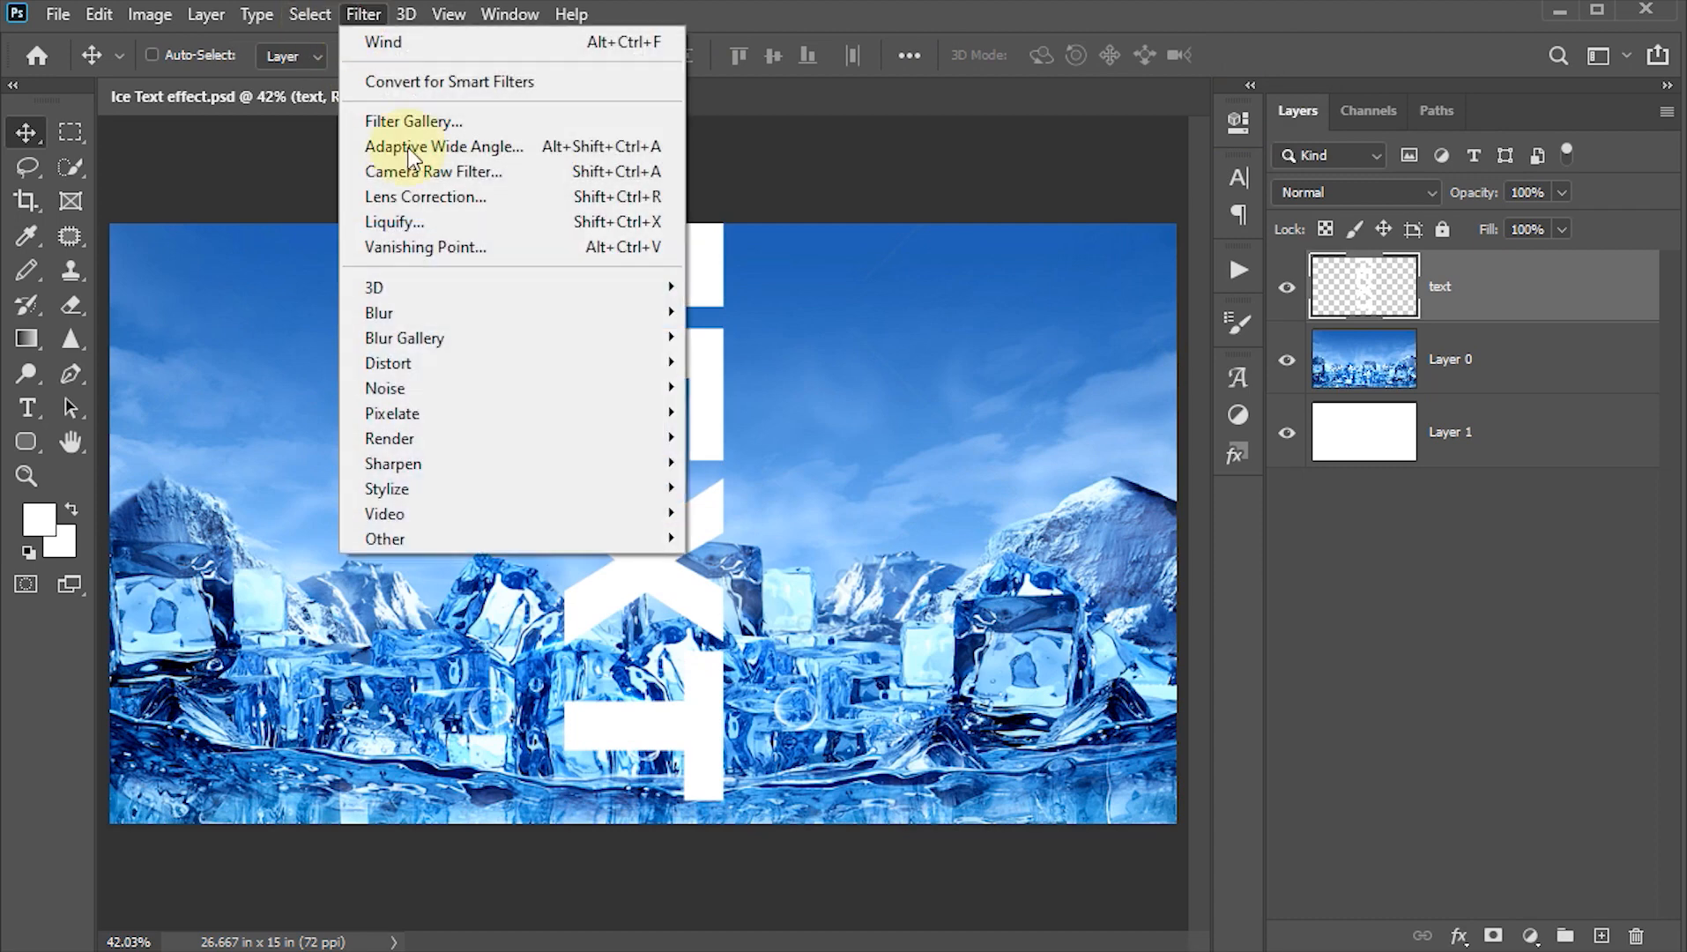
{"action": "mouse_move", "coordinate": [413, 494]}
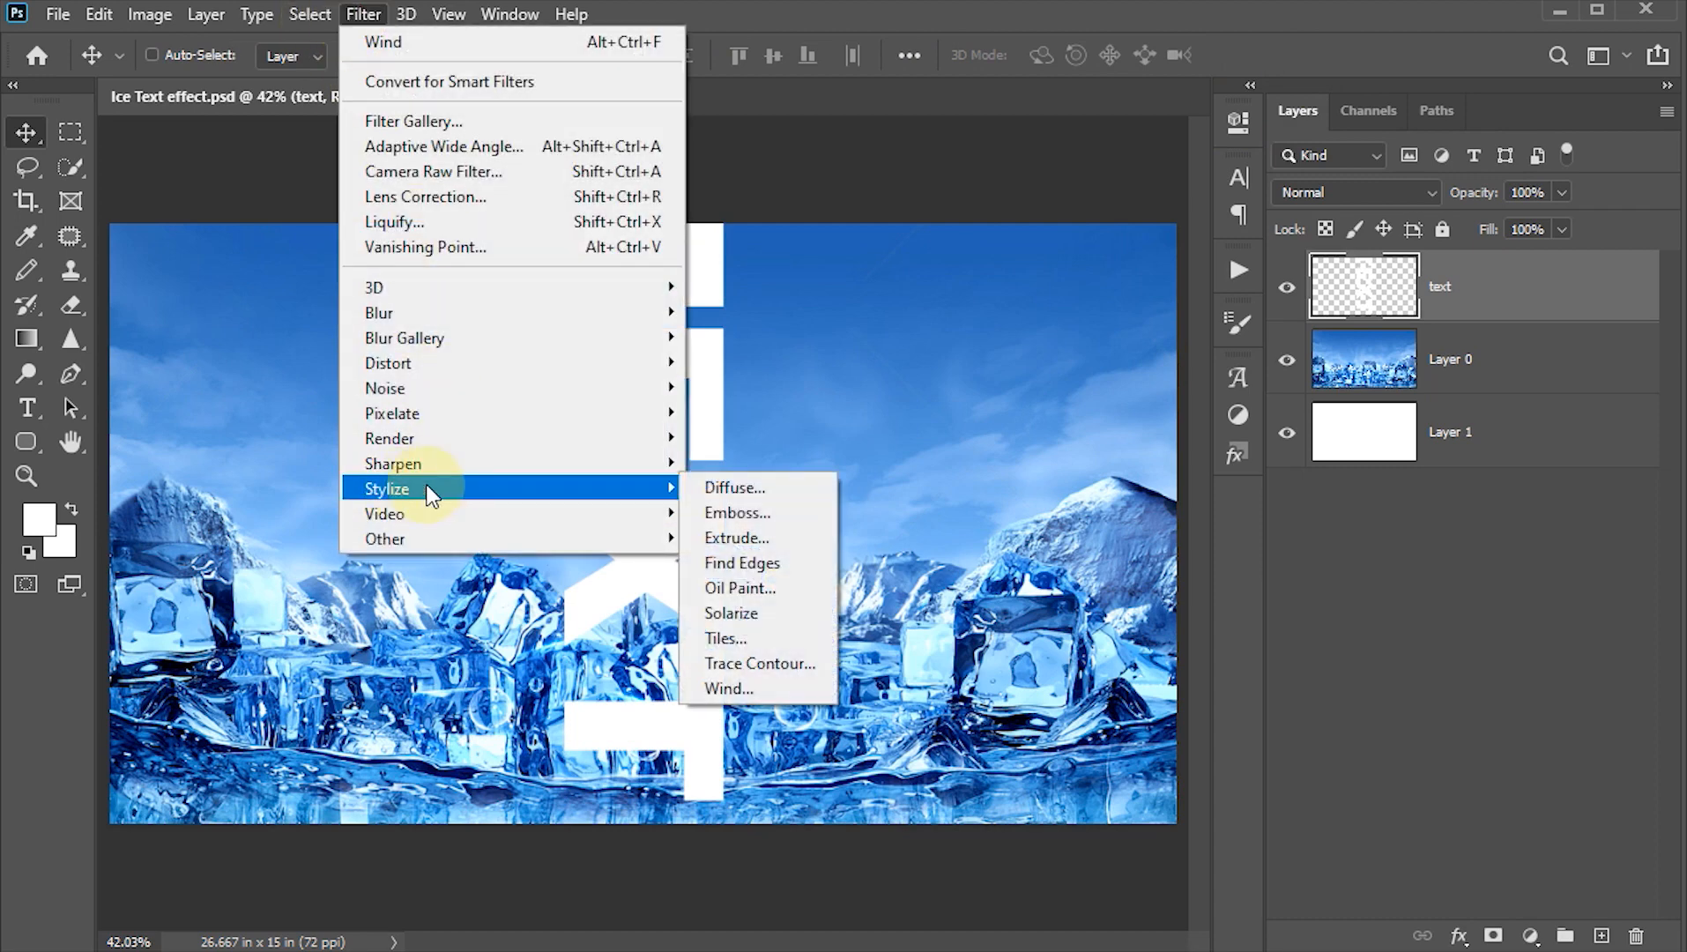
{"action": "left_click", "coordinate": [732, 689]}
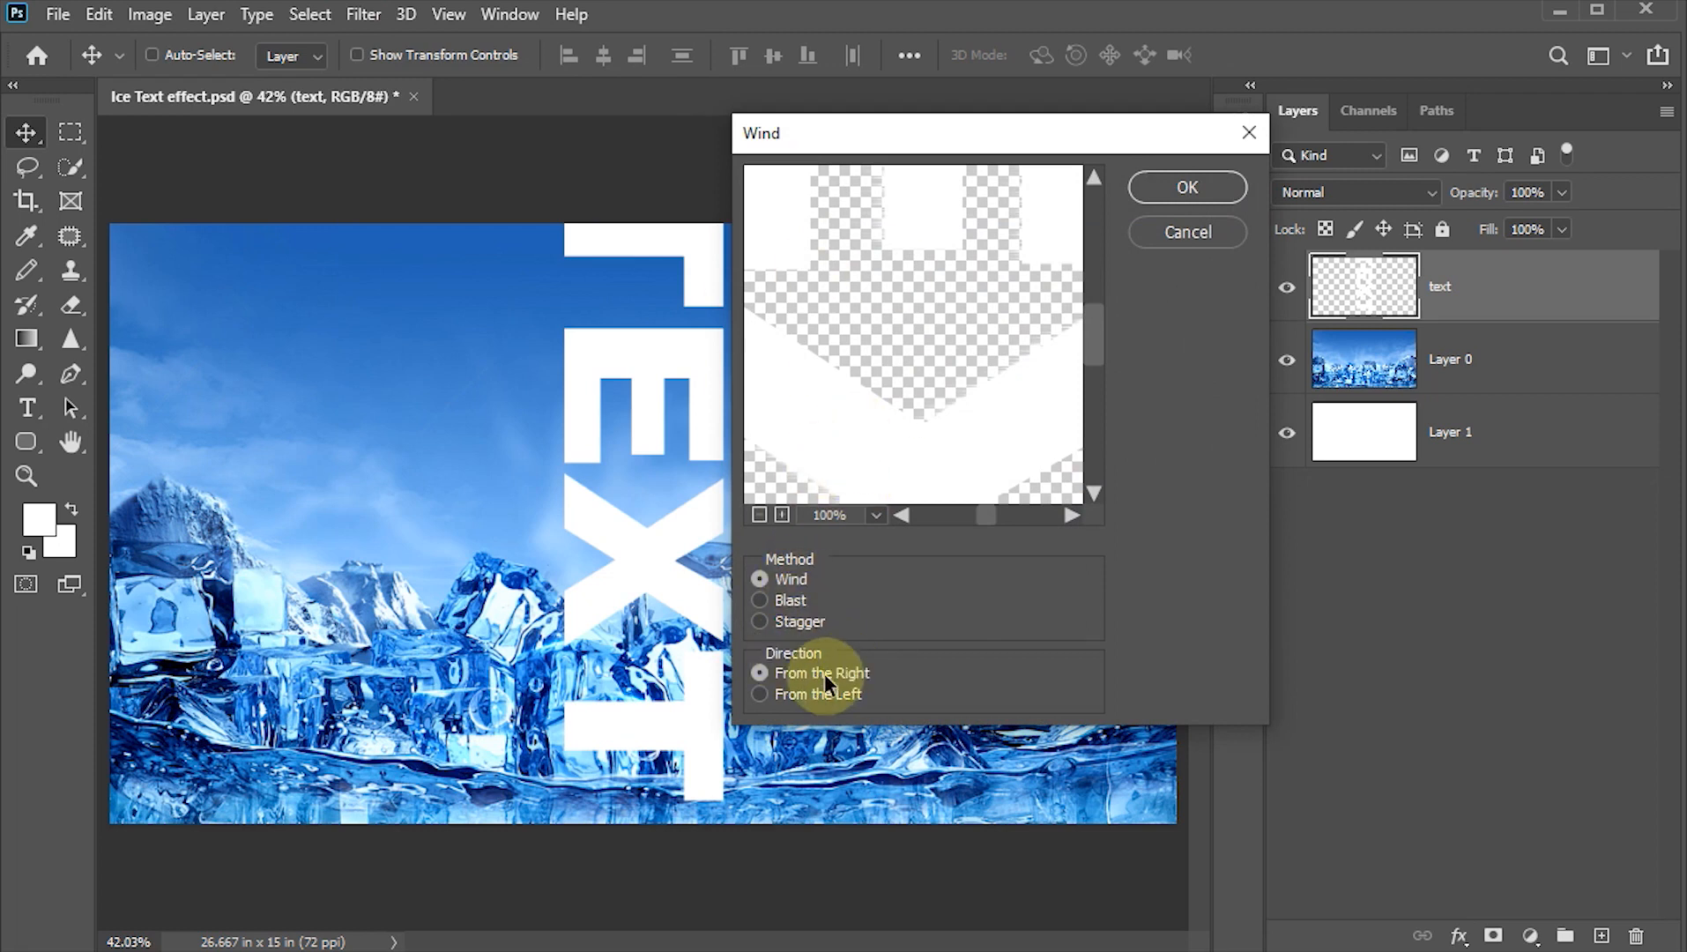
{"action": "left_click", "coordinate": [1187, 186]}
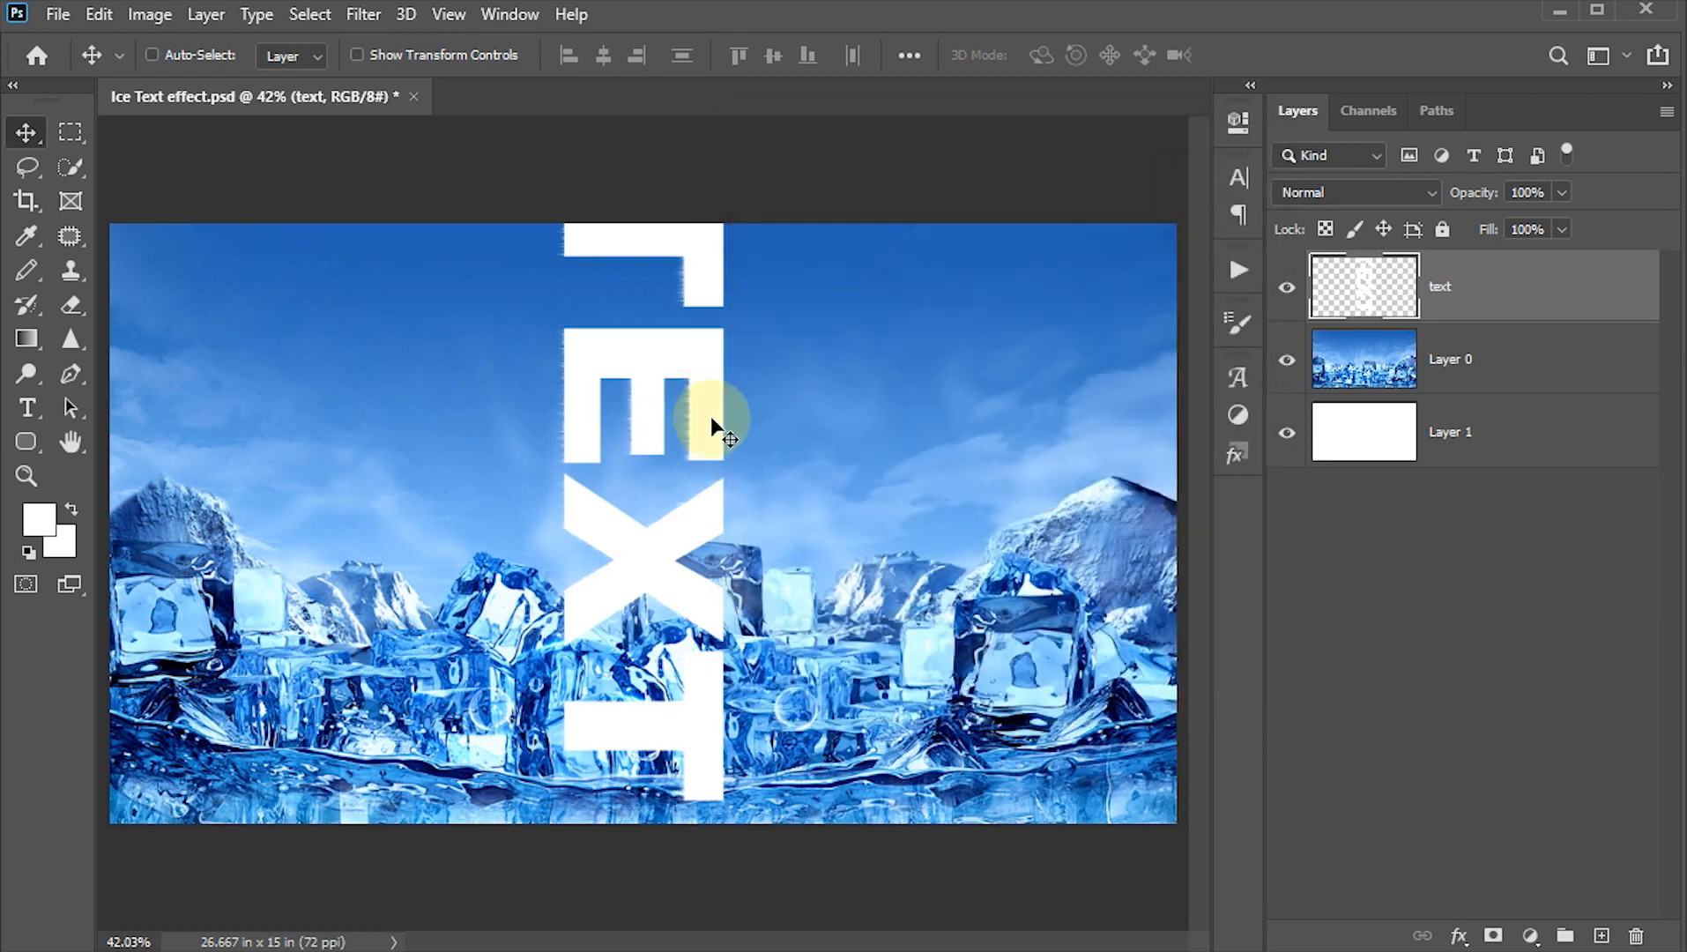
Step: Repeat the Wind filter on the text layer to lengthen the streaks along the letter edges
{"action": "key", "text": "z"}
{"action": "left_click_drag", "start_coordinate": [682, 379], "coordinate": [776, 595]}
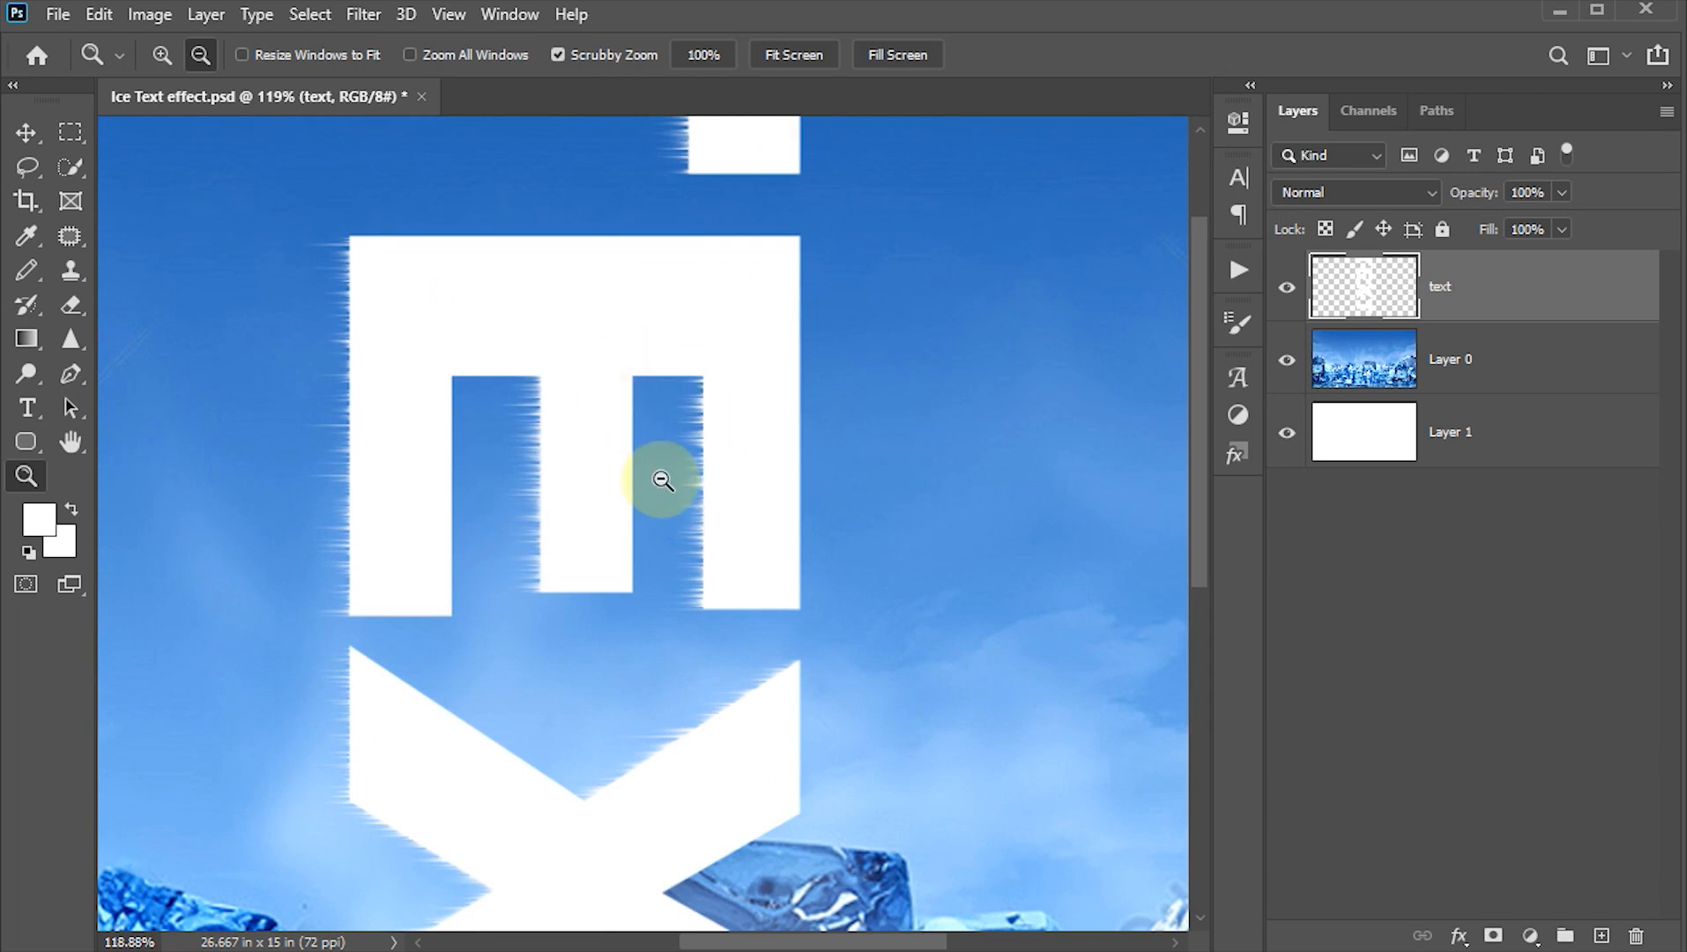
{"action": "left_click", "coordinate": [364, 14]}
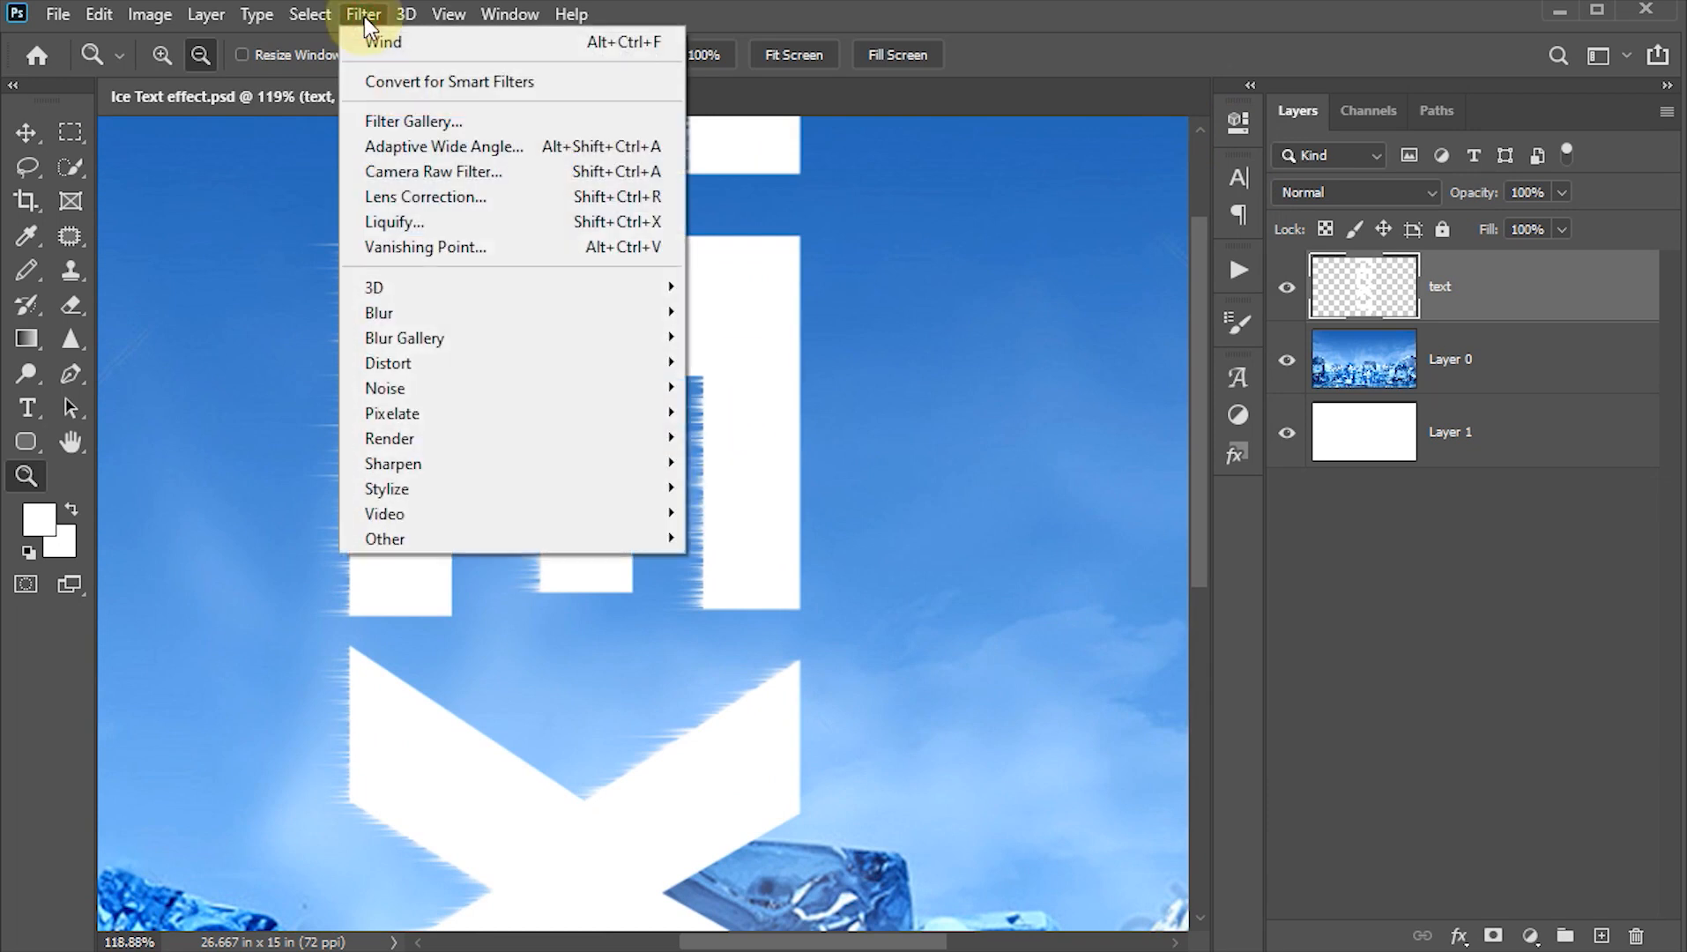
{"action": "left_click", "coordinate": [561, 41]}
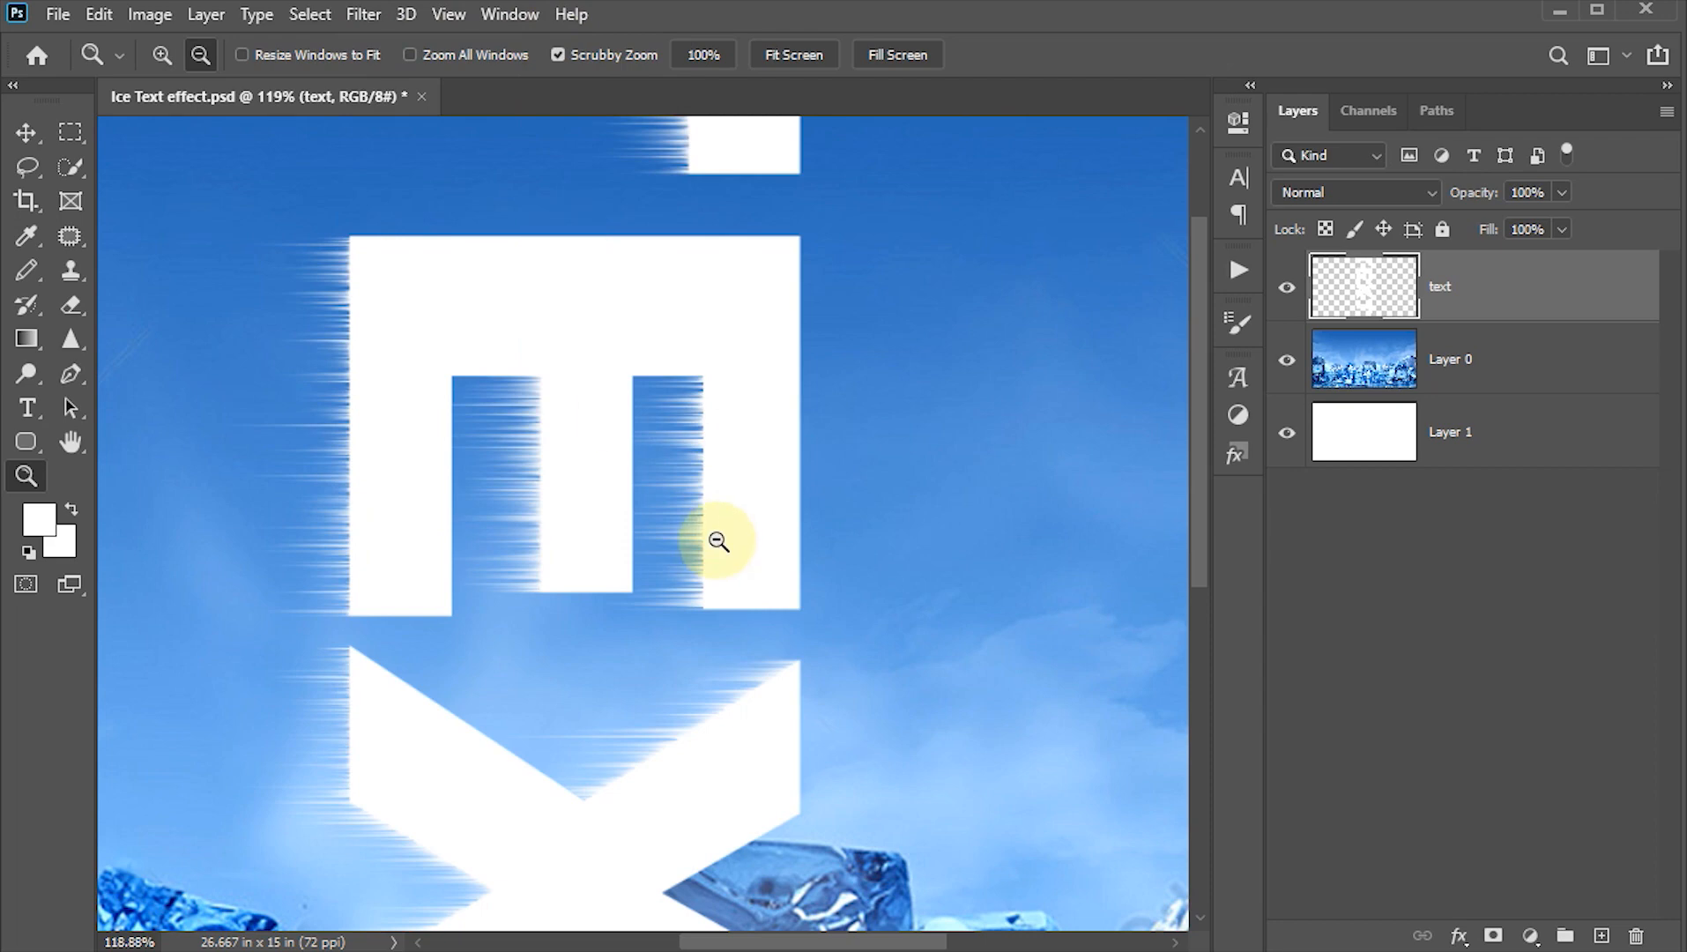
{"action": "left_click_drag", "start_coordinate": [718, 541], "coordinate": [709, 557]}
Step: Rotate the text layer 90° counter clockwise so the word reads horizontally with the wind streaks hanging down
{"action": "left_click", "coordinate": [25, 134]}
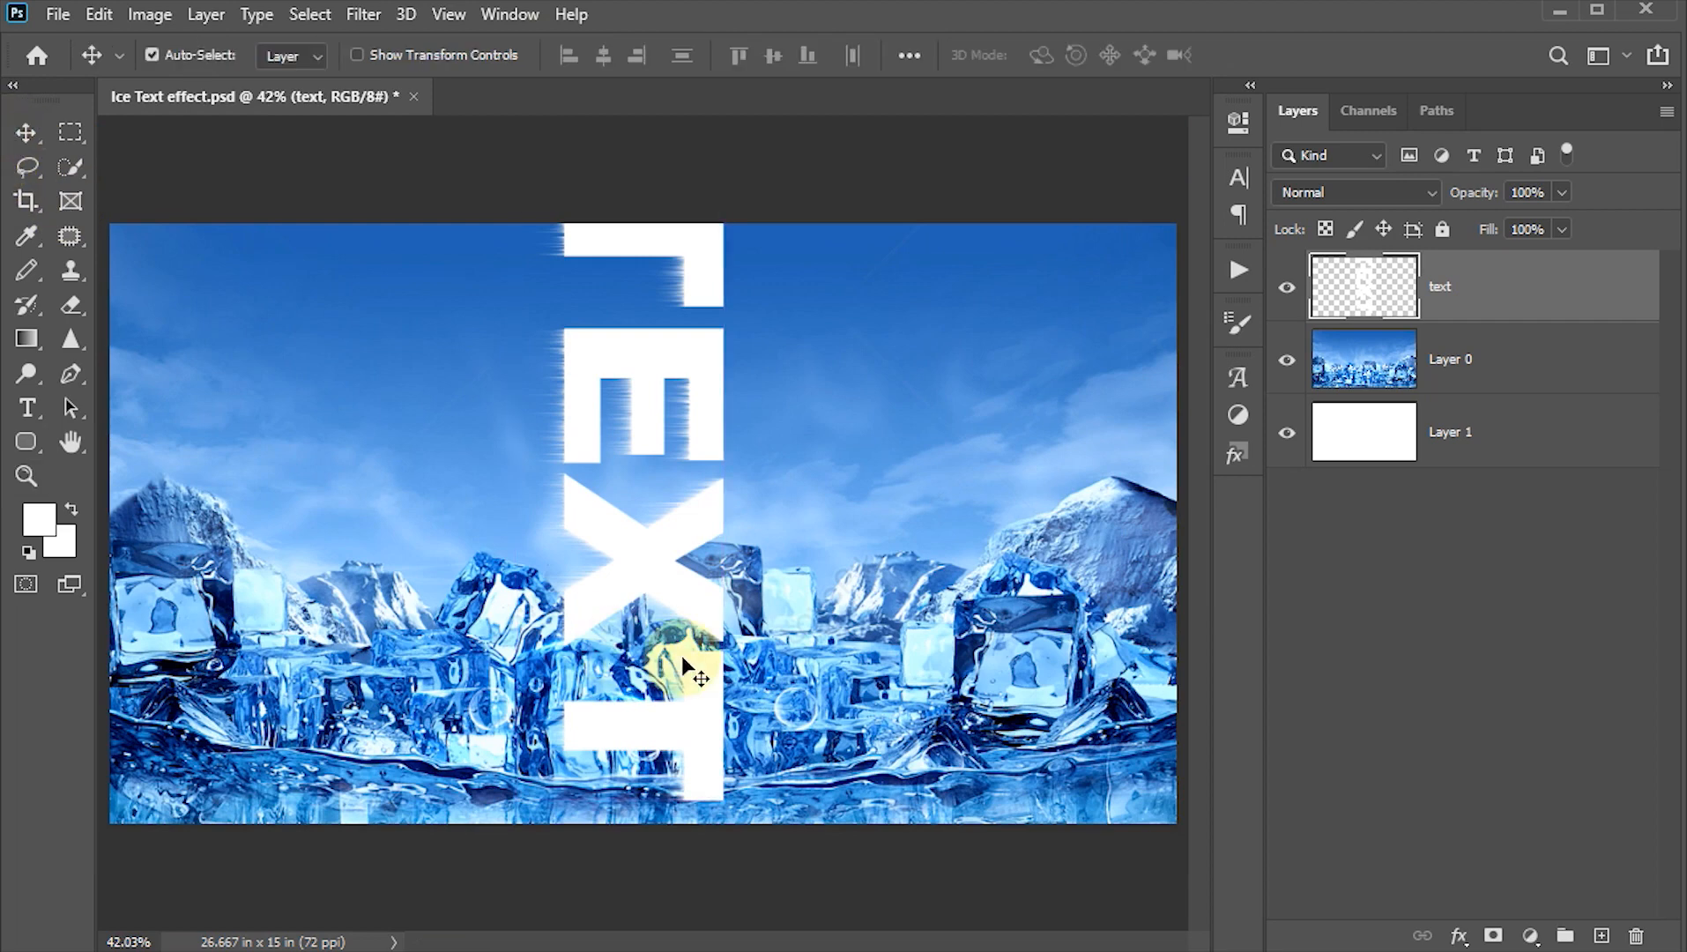
{"action": "key", "text": "ctrl+t"}
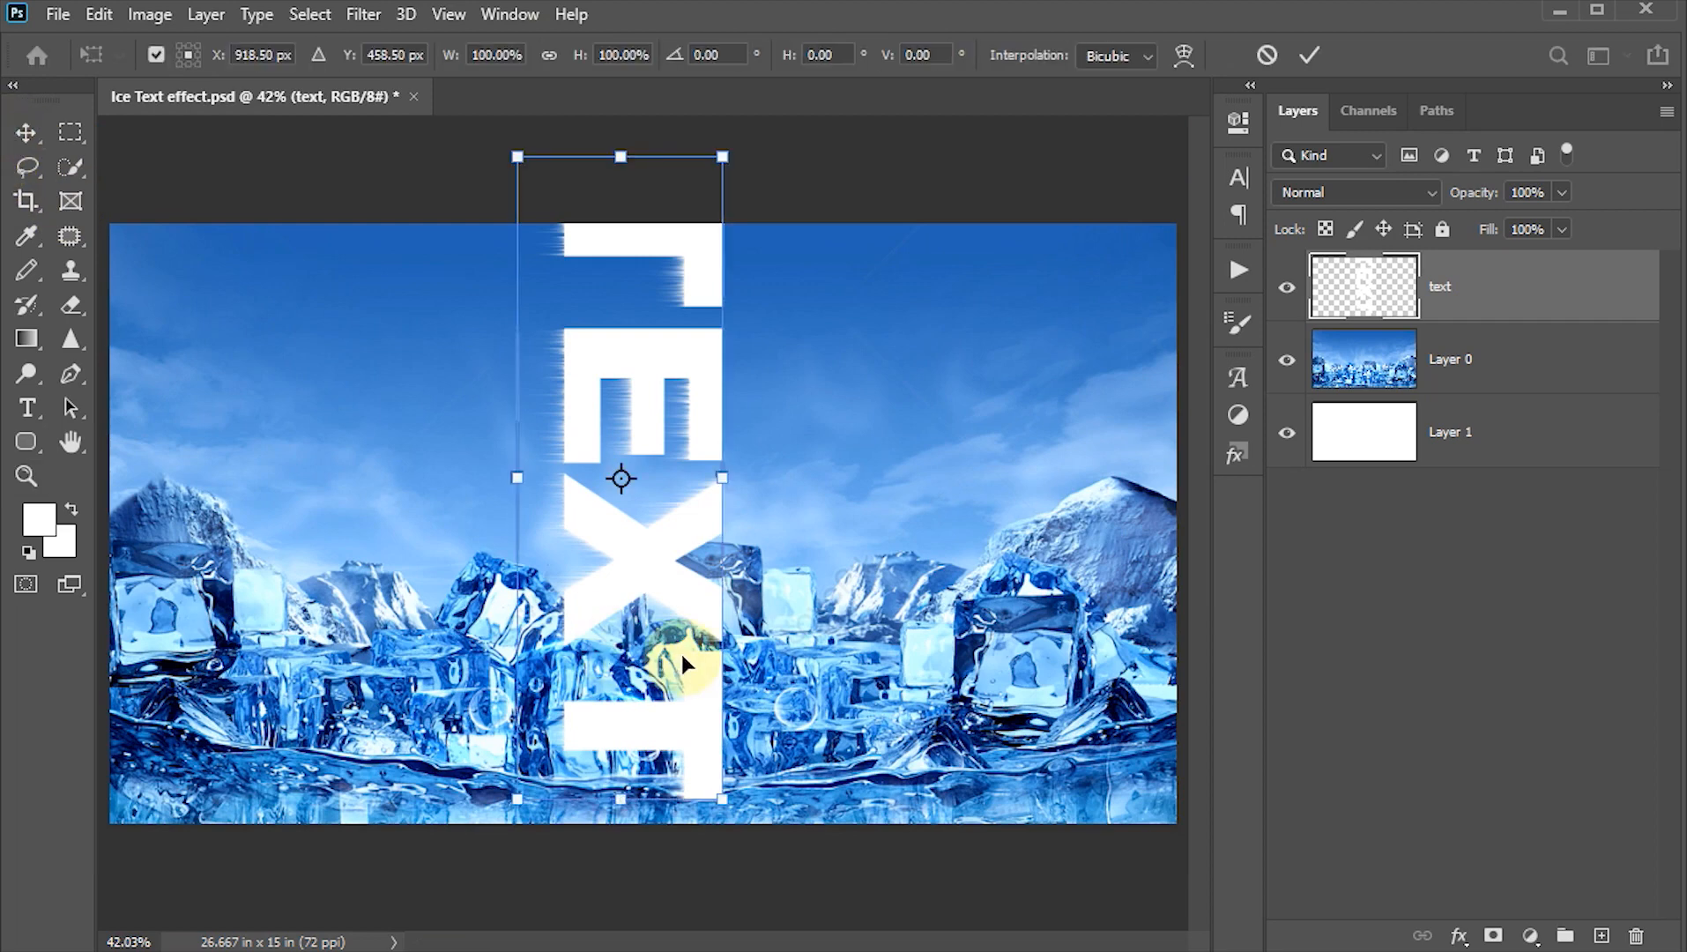
{"action": "right_click", "coordinate": [649, 438]}
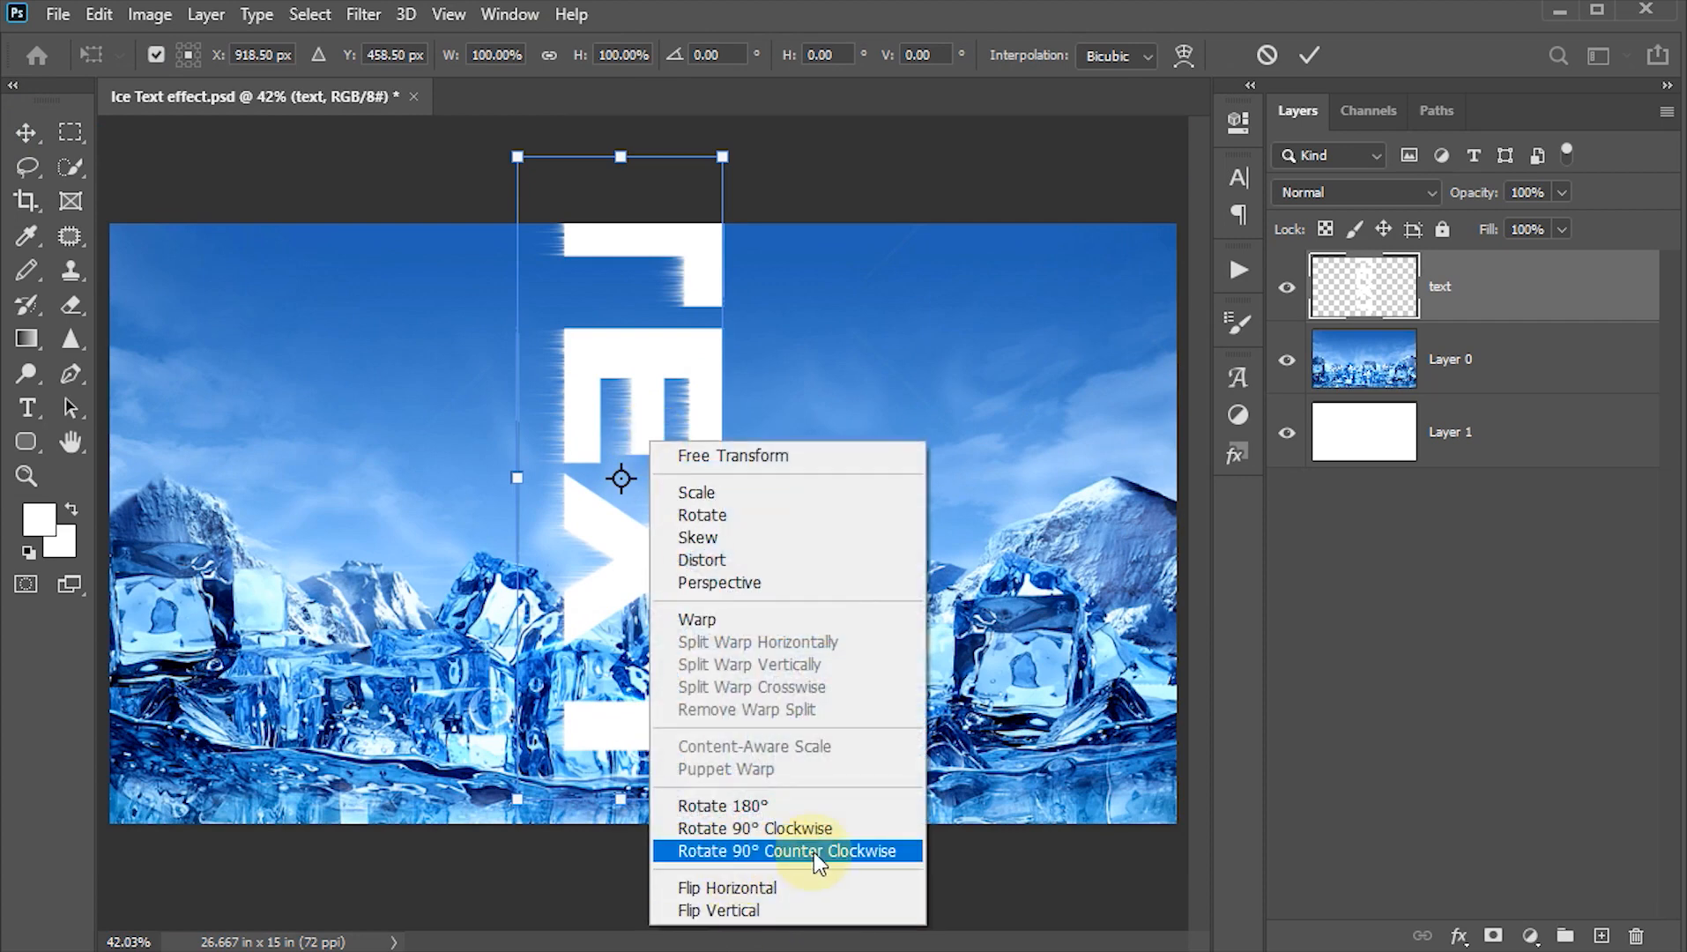
{"action": "left_click", "coordinate": [866, 852]}
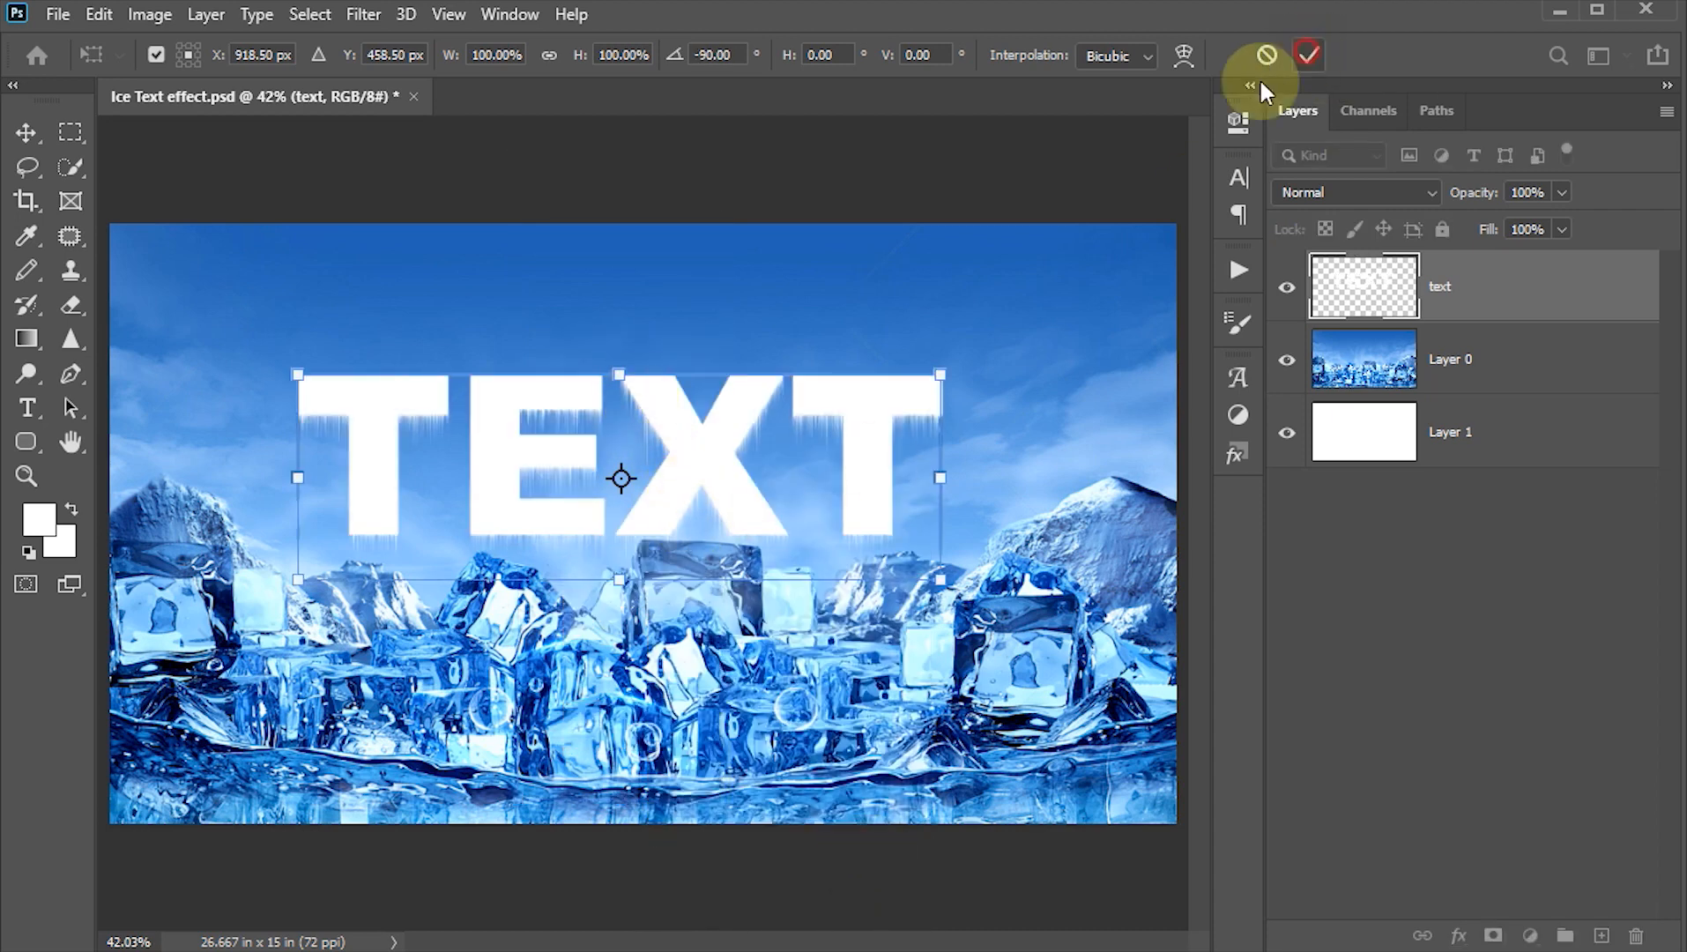
{"action": "left_click", "coordinate": [1308, 54]}
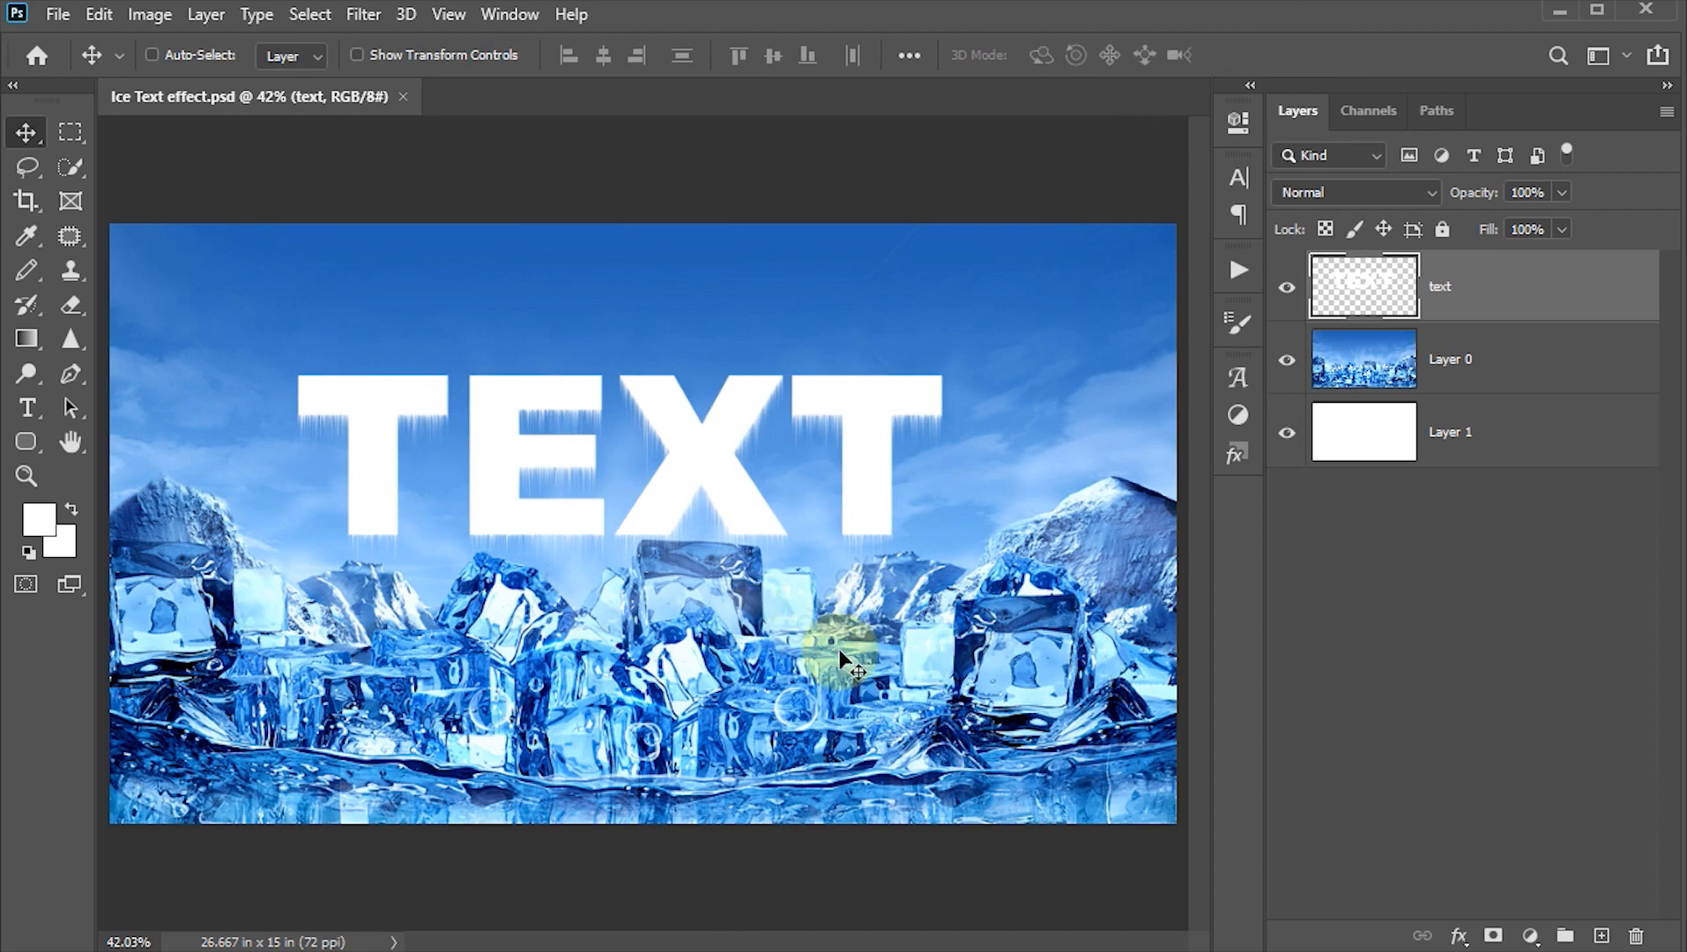
Step: Set the fill opacity to 0% in the text layer's blending options
{"action": "left_click", "coordinate": [1569, 280]}
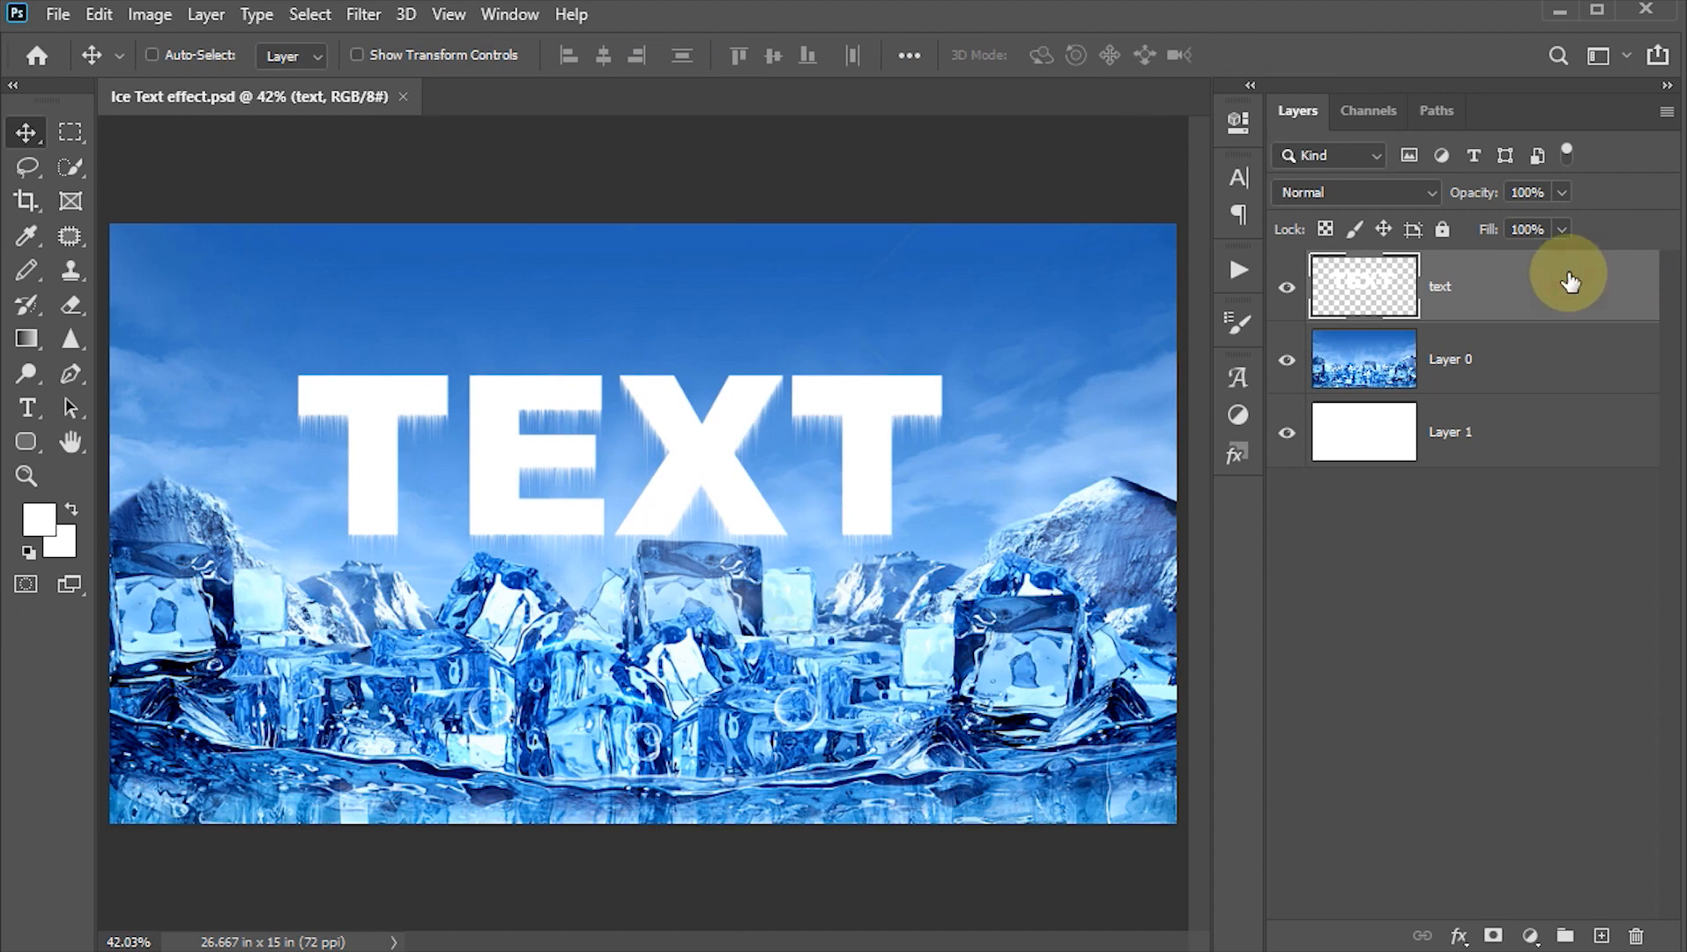
{"action": "double_click", "coordinate": [1569, 280]}
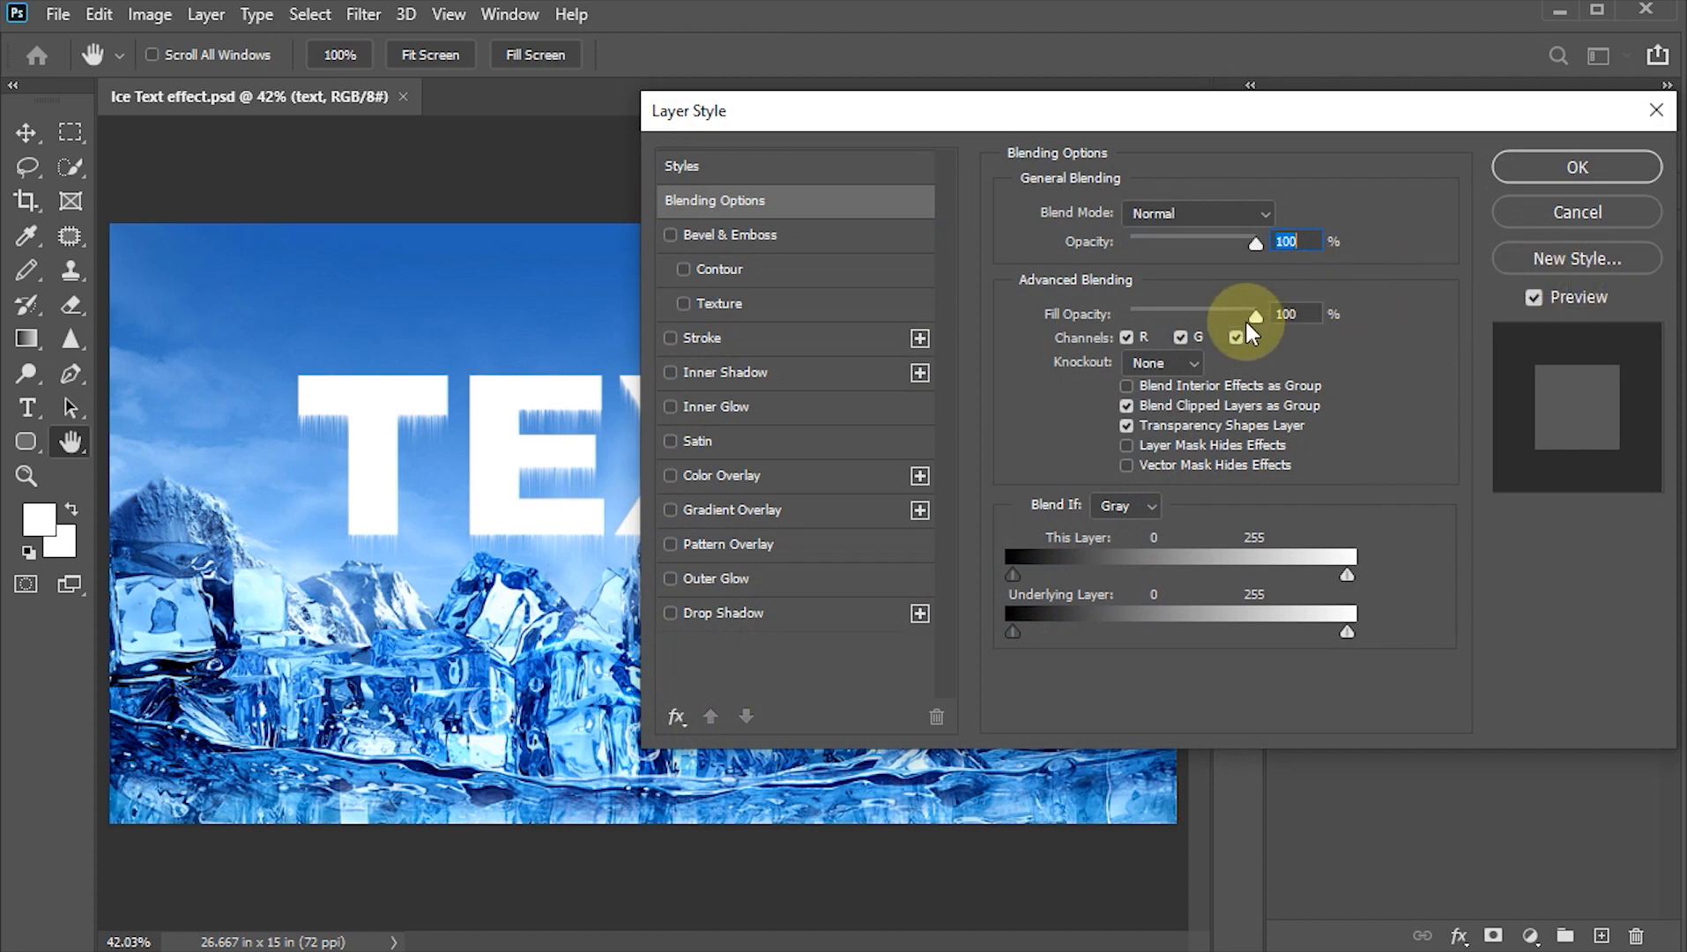
{"action": "left_click_drag", "start_coordinate": [1255, 314], "coordinate": [1130, 314]}
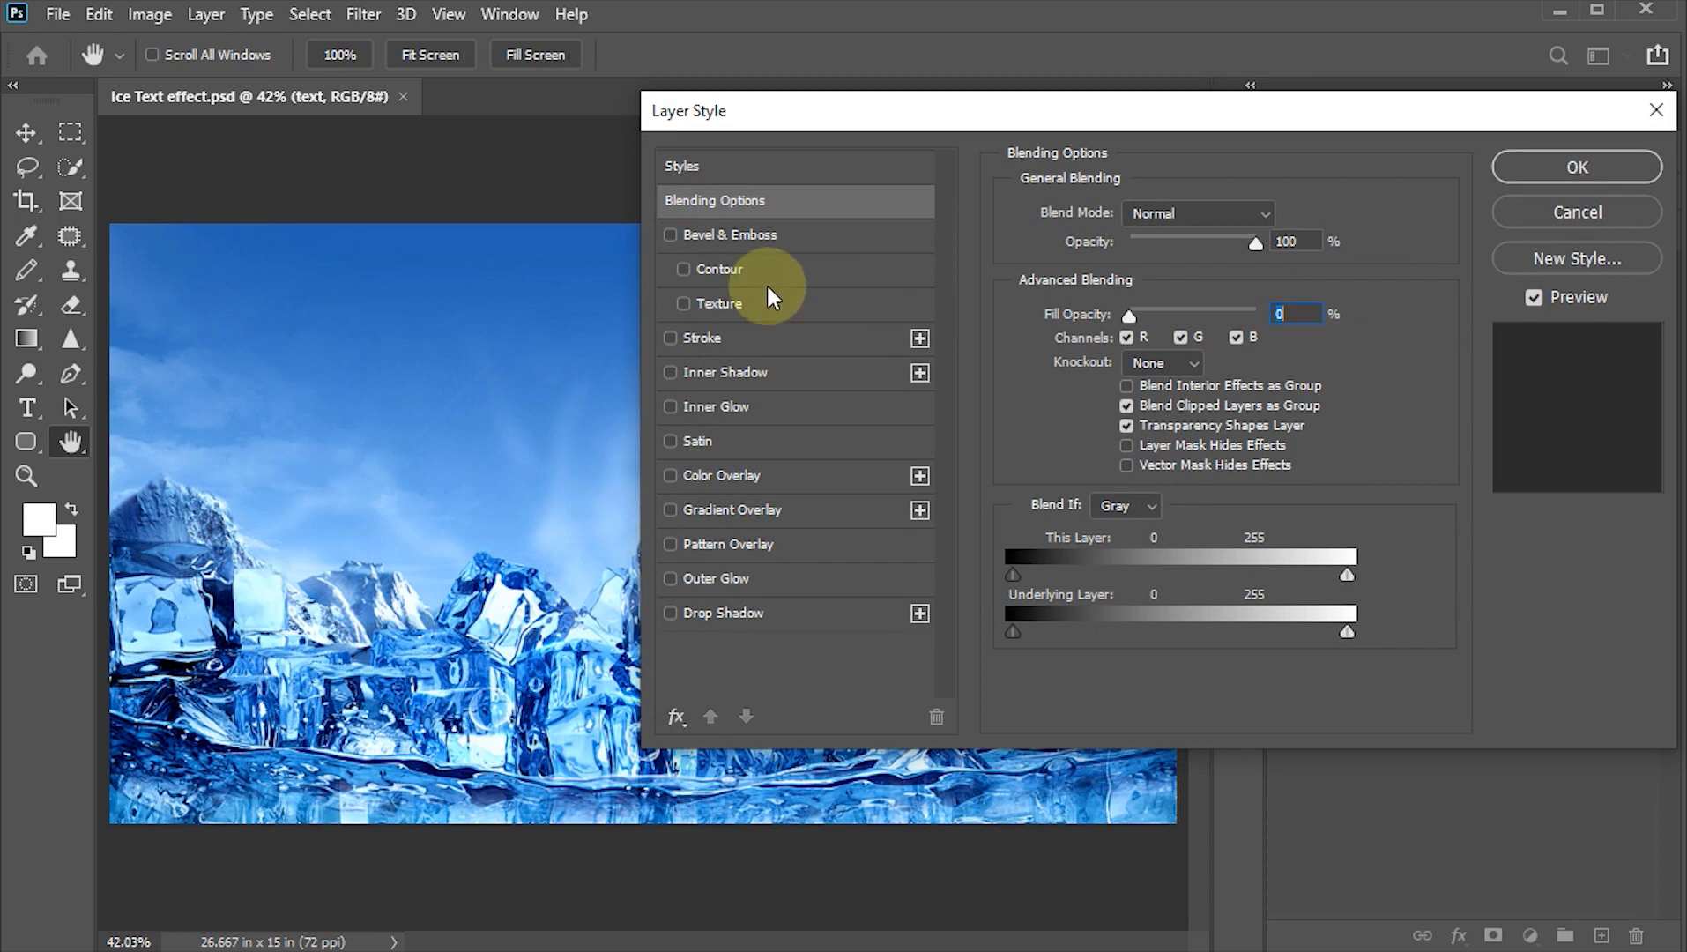
Step: Add a Bevel & Emboss effect to the text layer with a depth of 180% and a size of 7 px
{"action": "left_click", "coordinate": [670, 234]}
{"action": "left_click", "coordinate": [692, 235]}
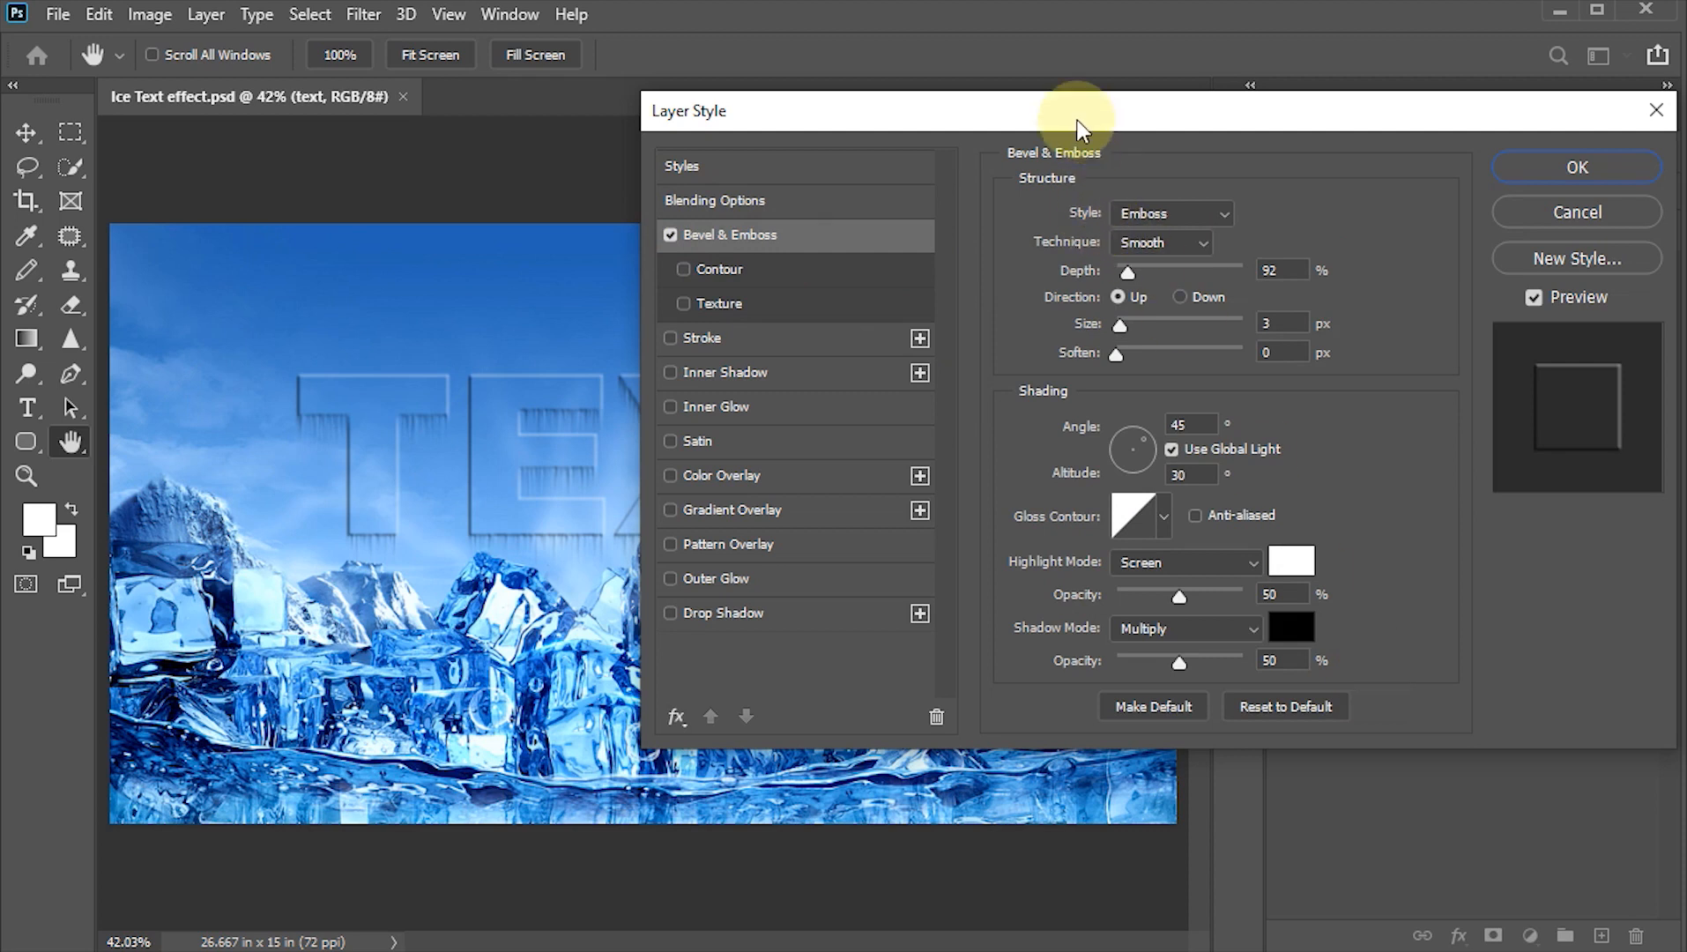
{"action": "left_click_drag", "start_coordinate": [1077, 119], "coordinate": [1242, 117]}
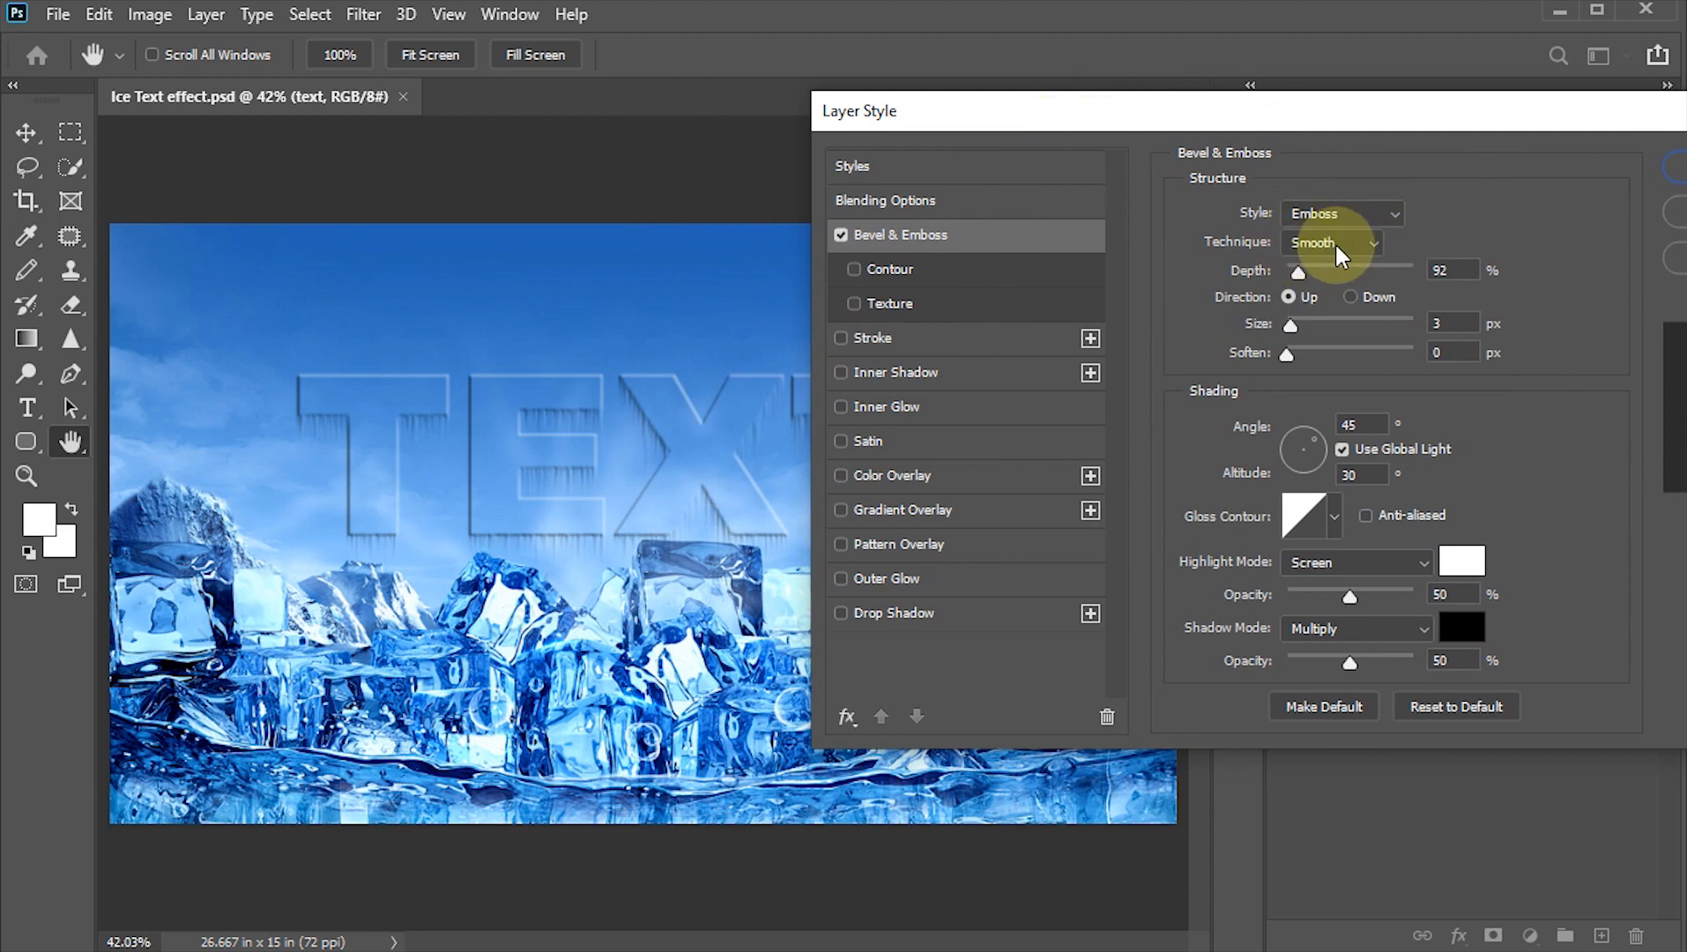
{"action": "left_click", "coordinate": [1456, 270]}
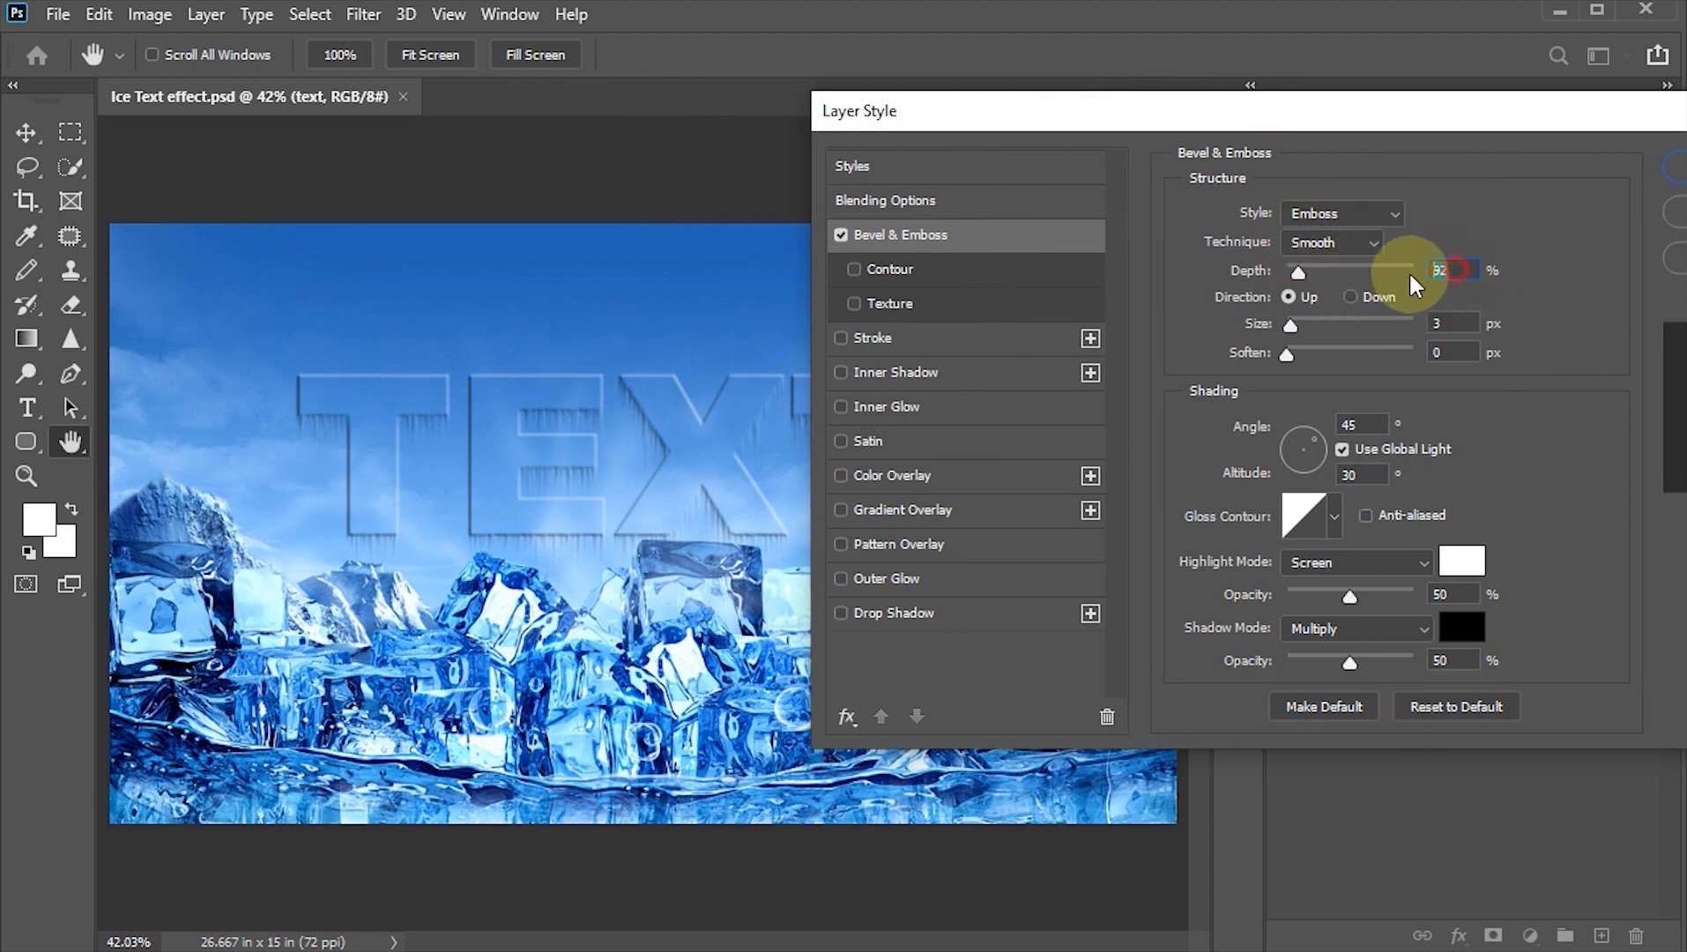
{"action": "type", "text": "180"}
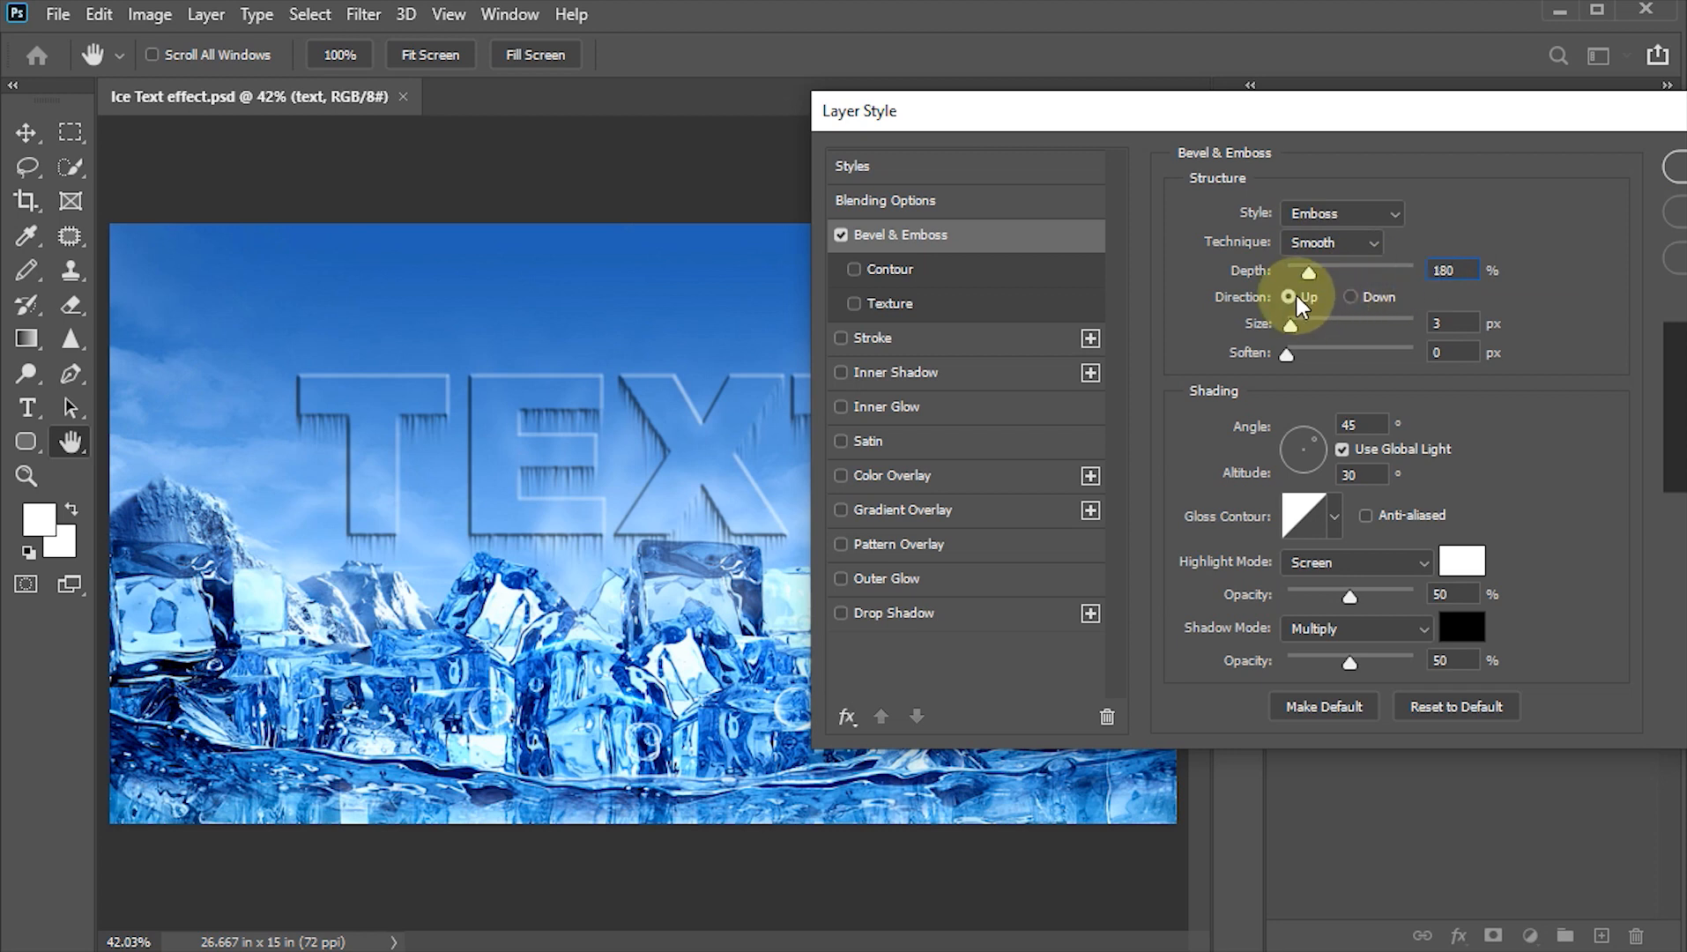
{"action": "left_click", "coordinate": [1450, 324]}
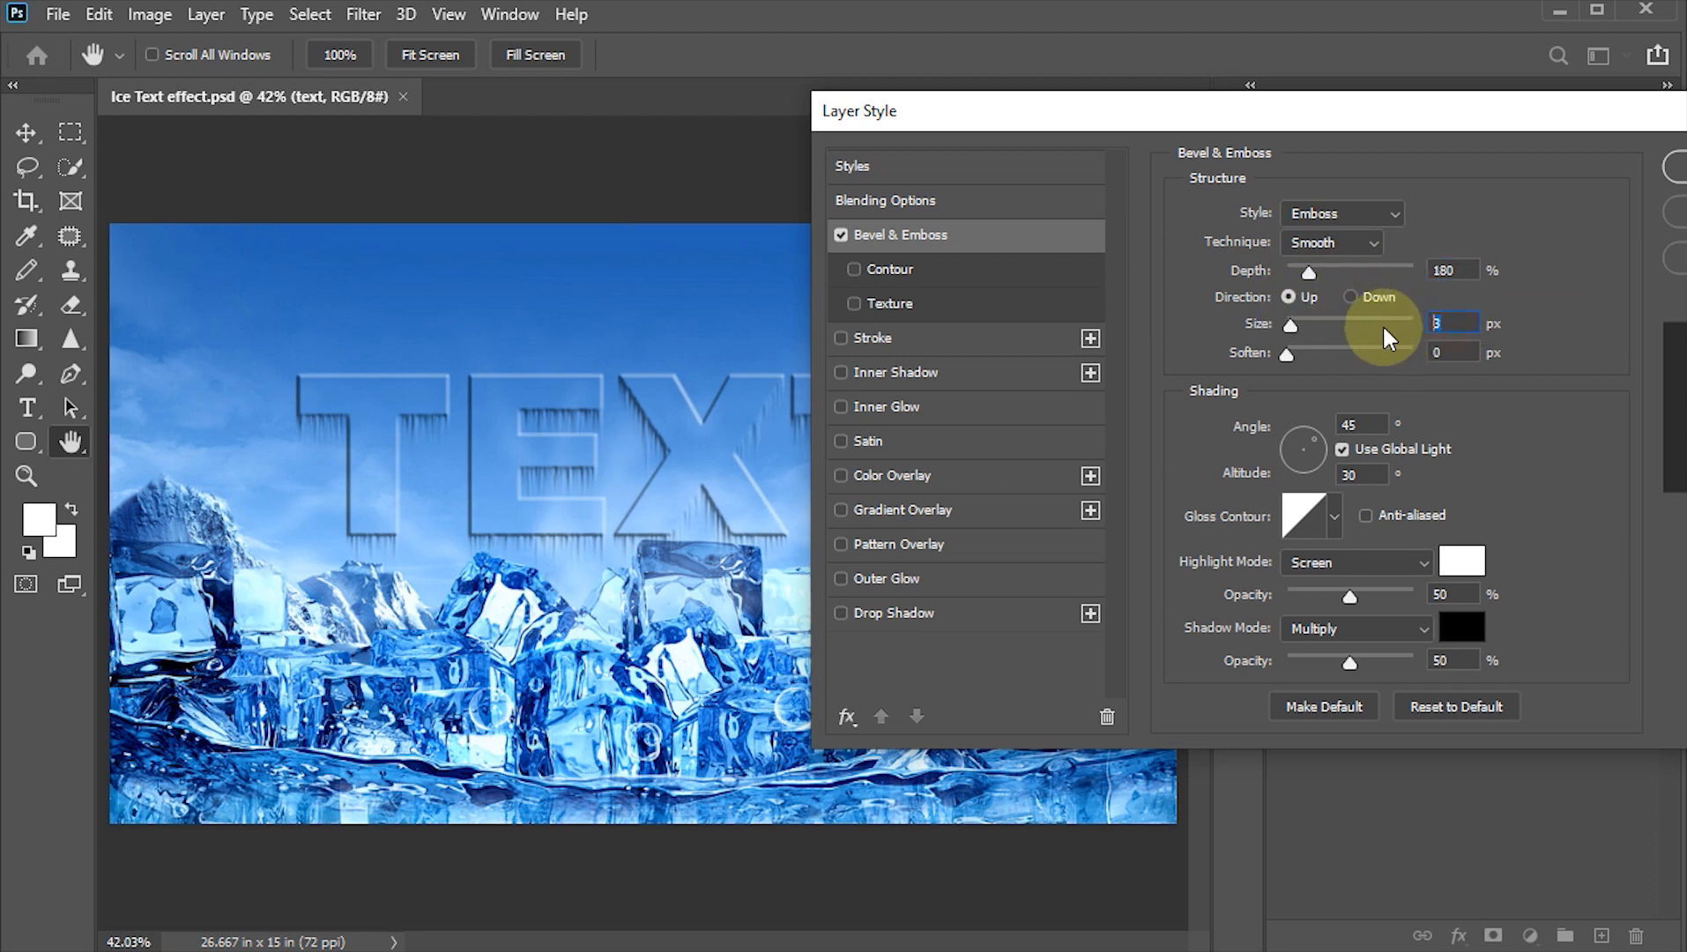
{"action": "type", "text": "7"}
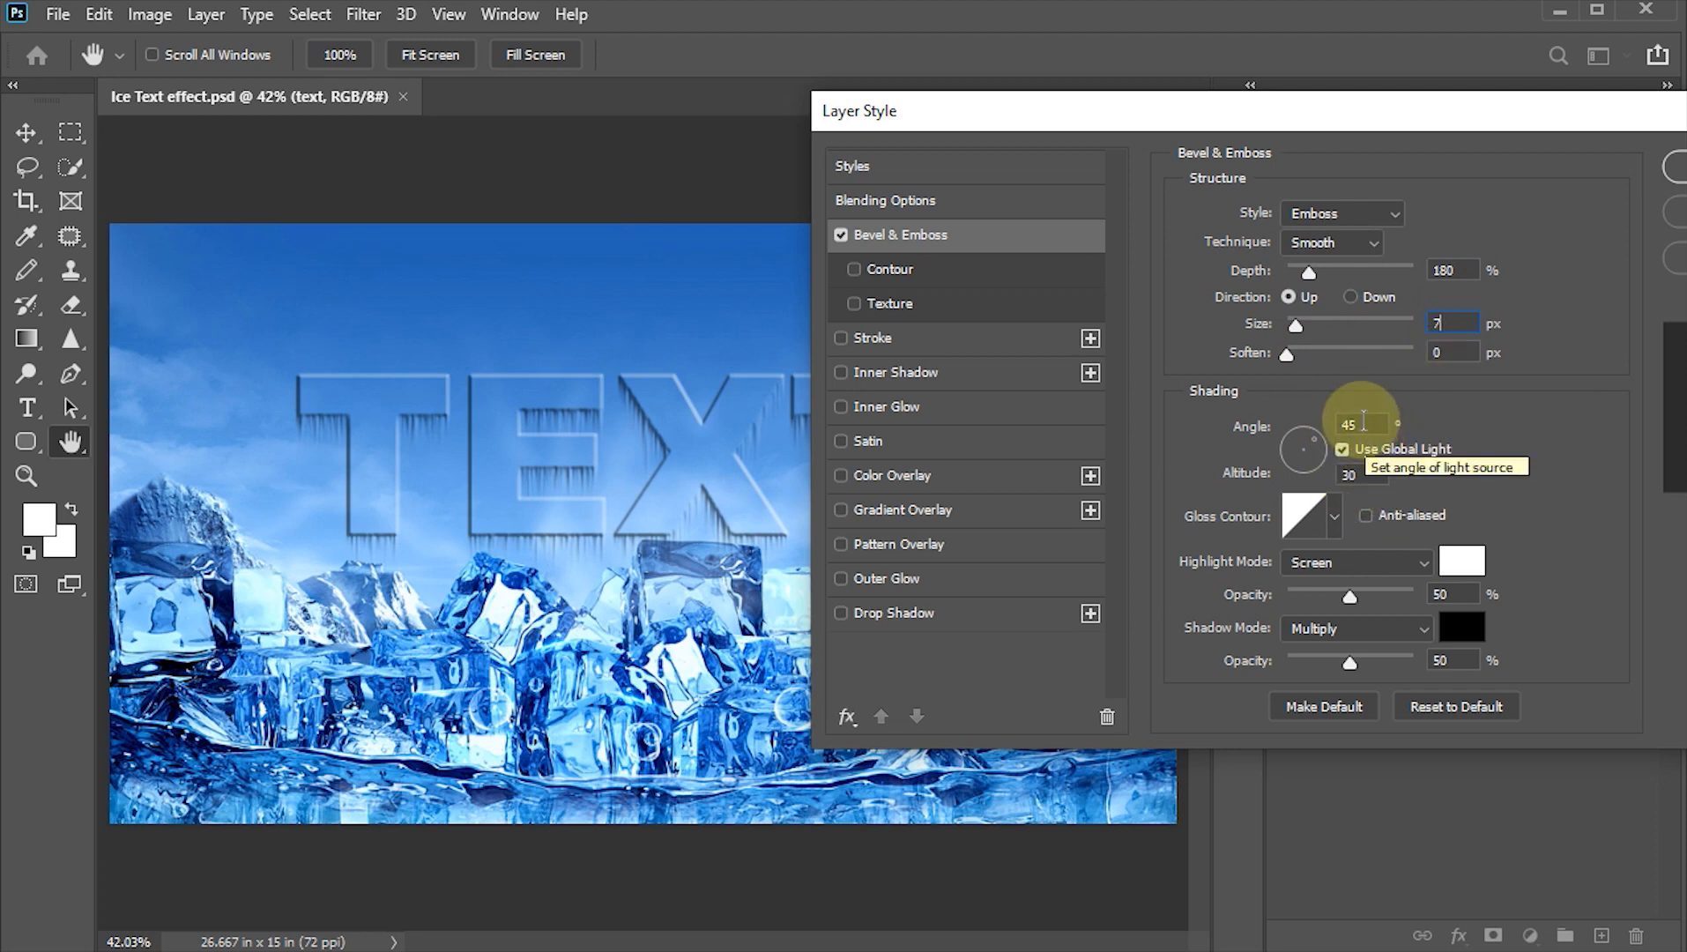
Step: Set the gloss contour of the Bevel & Emboss effect to Ring
{"action": "left_click", "coordinate": [1357, 425]}
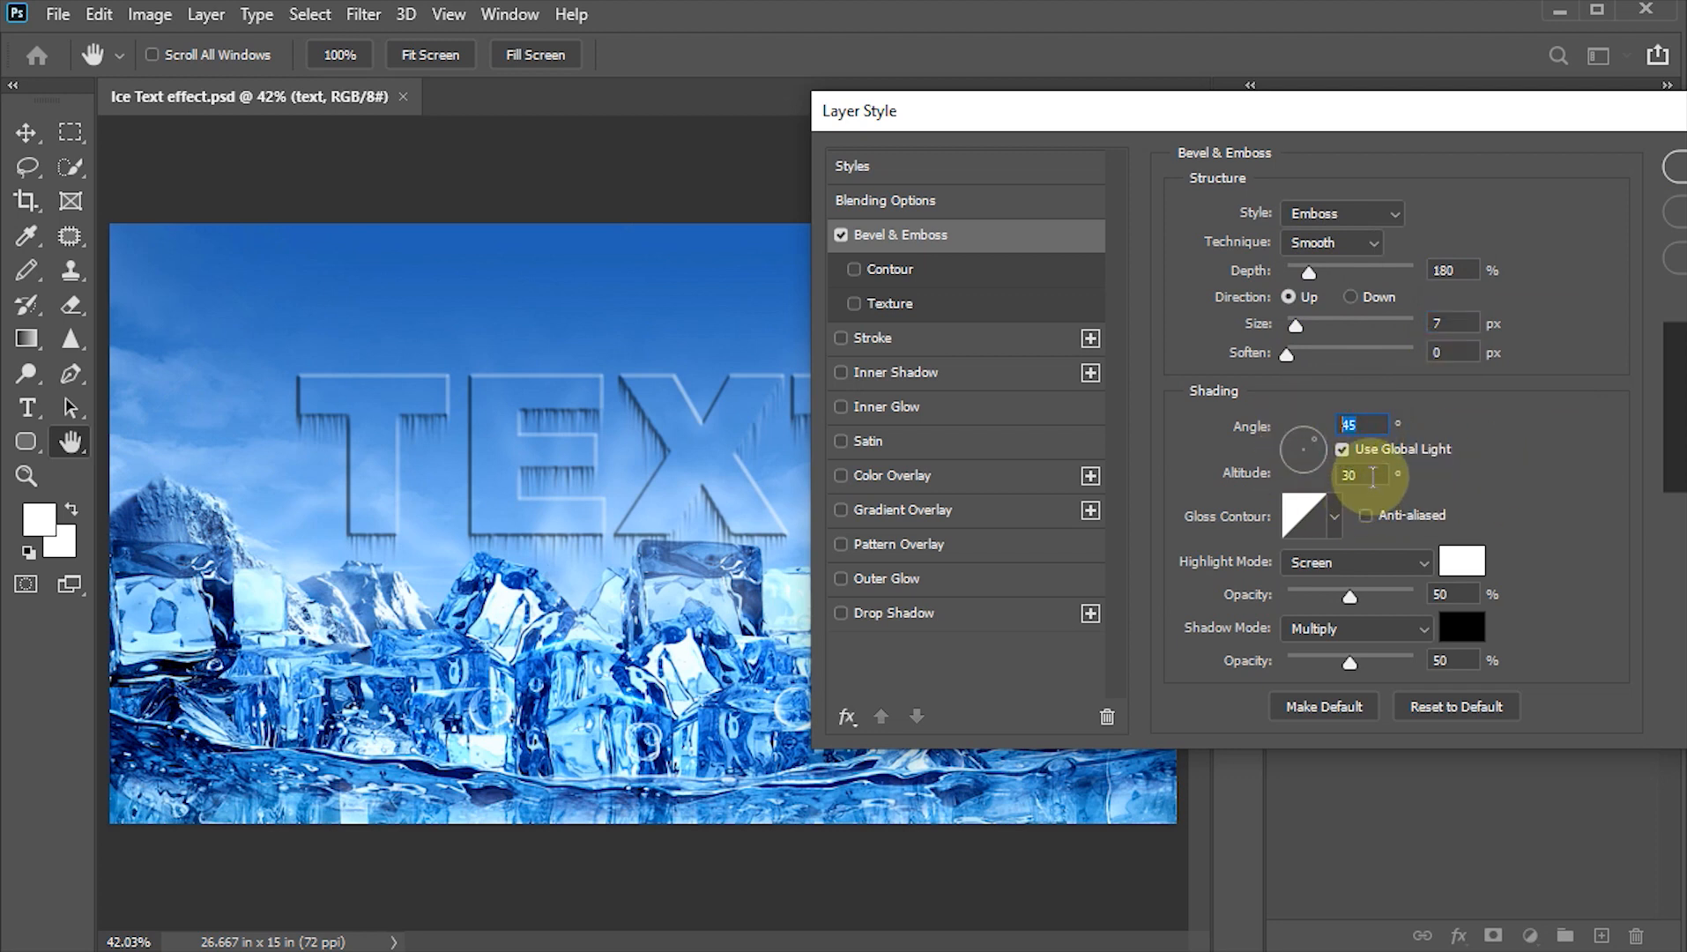
{"action": "left_click", "coordinate": [1372, 476]}
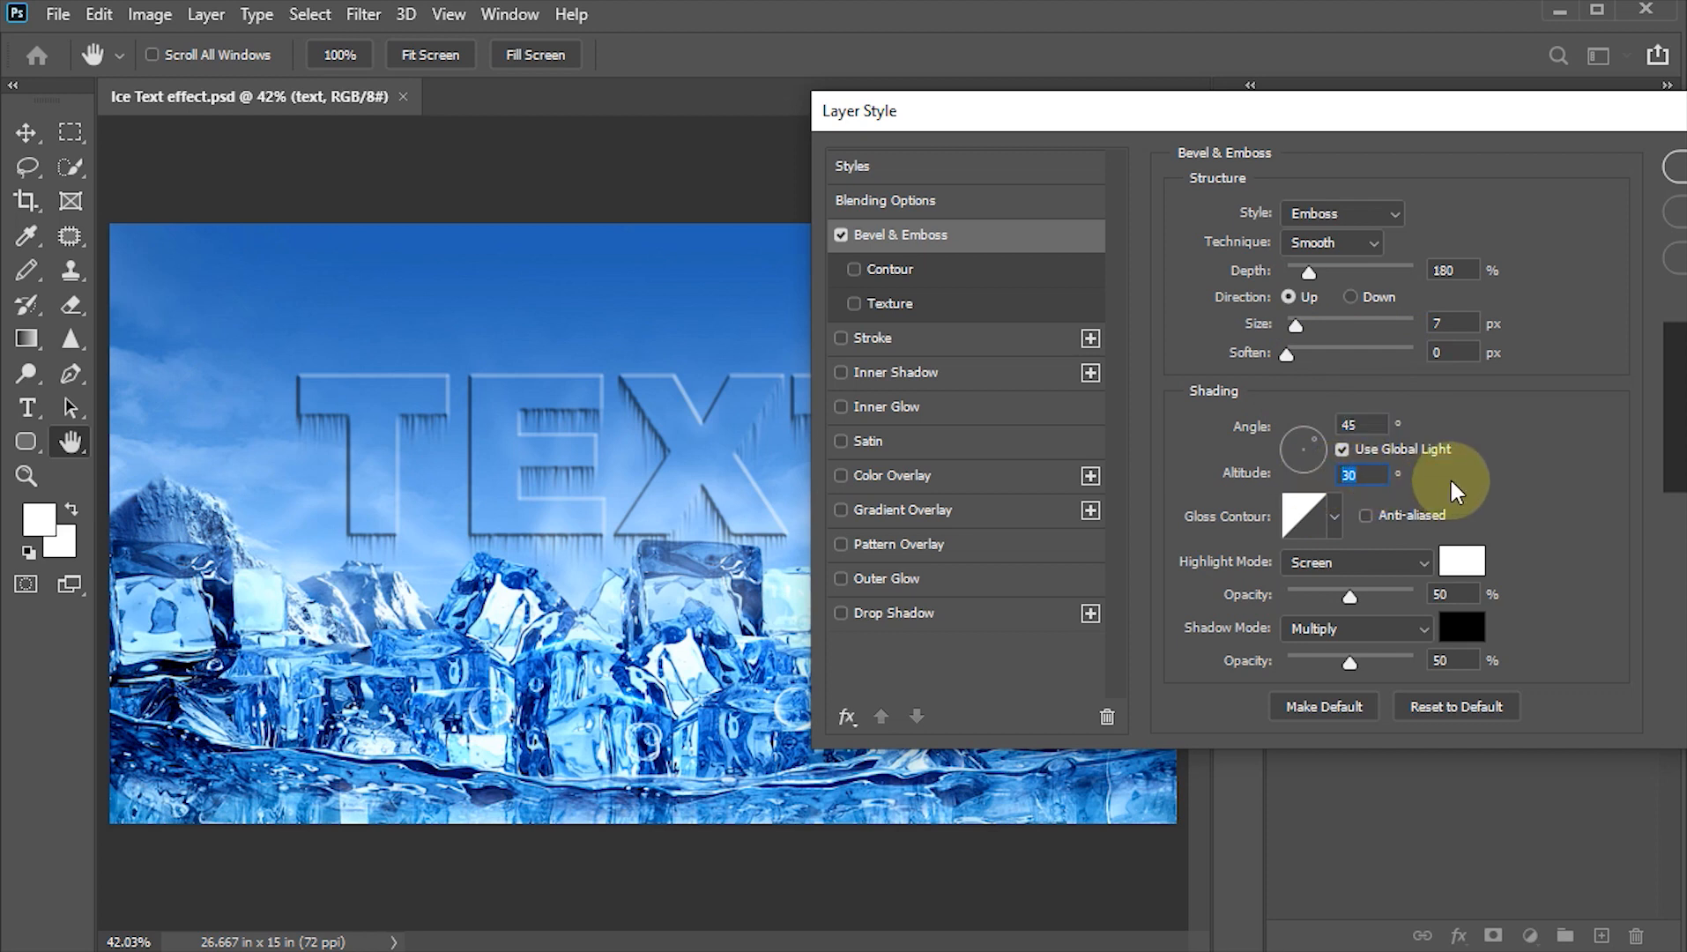
{"action": "left_click", "coordinate": [1336, 517]}
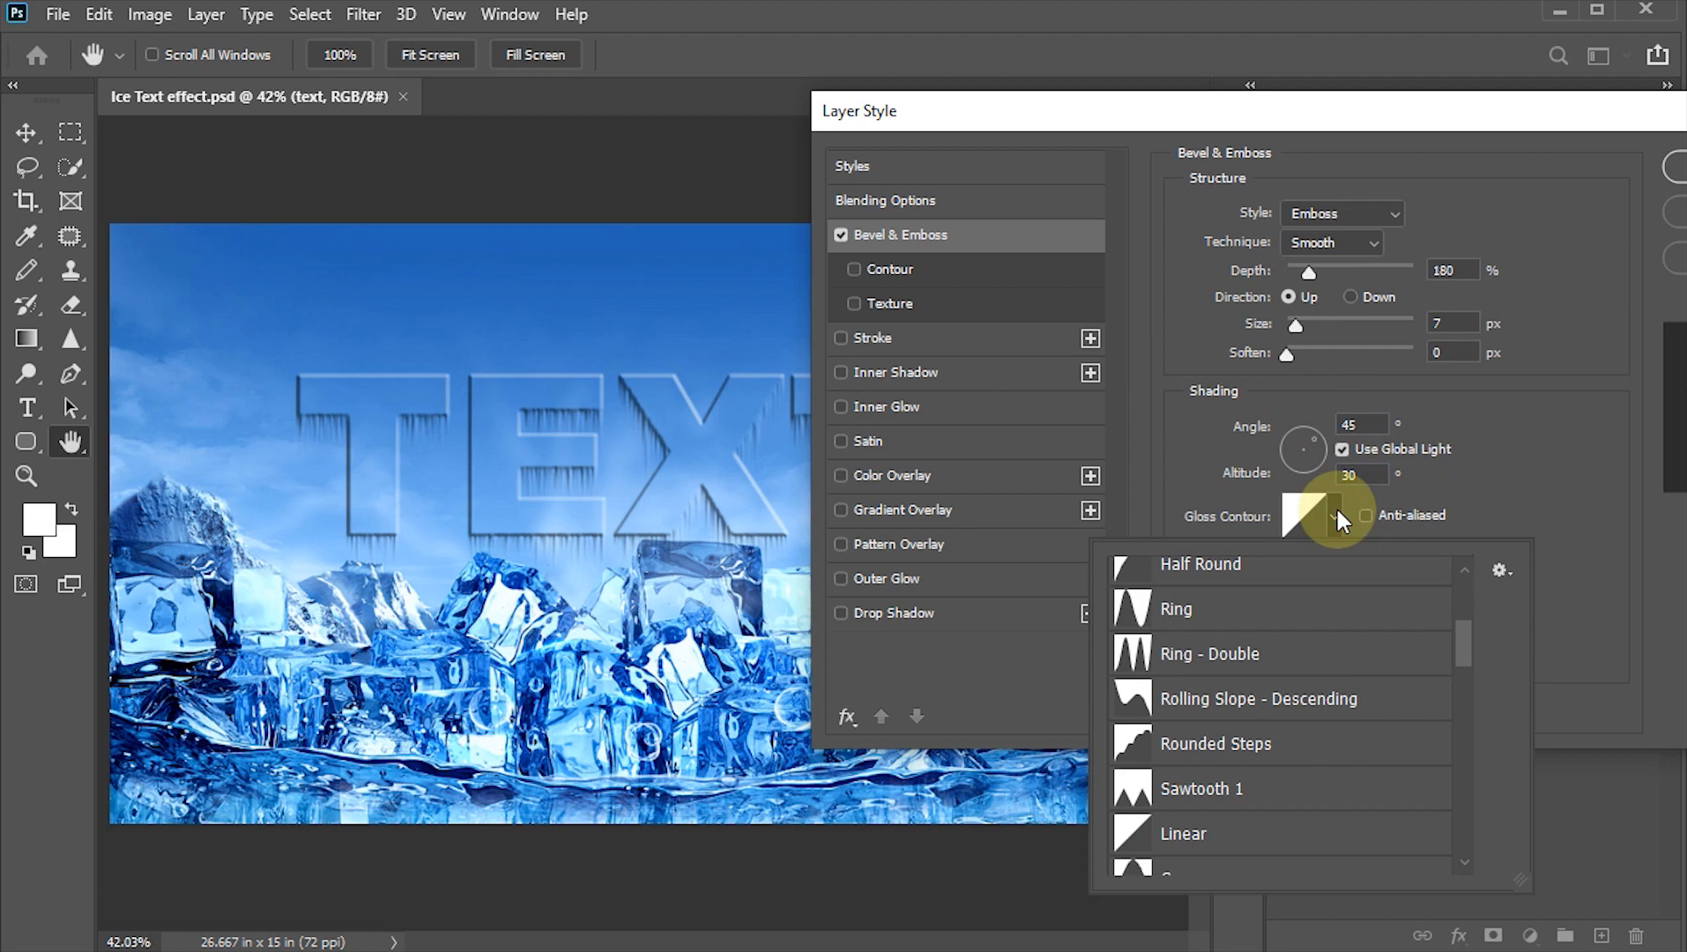
{"action": "scroll", "coordinate": [1329, 617], "scroll_direction": "up", "scroll_amount": 1}
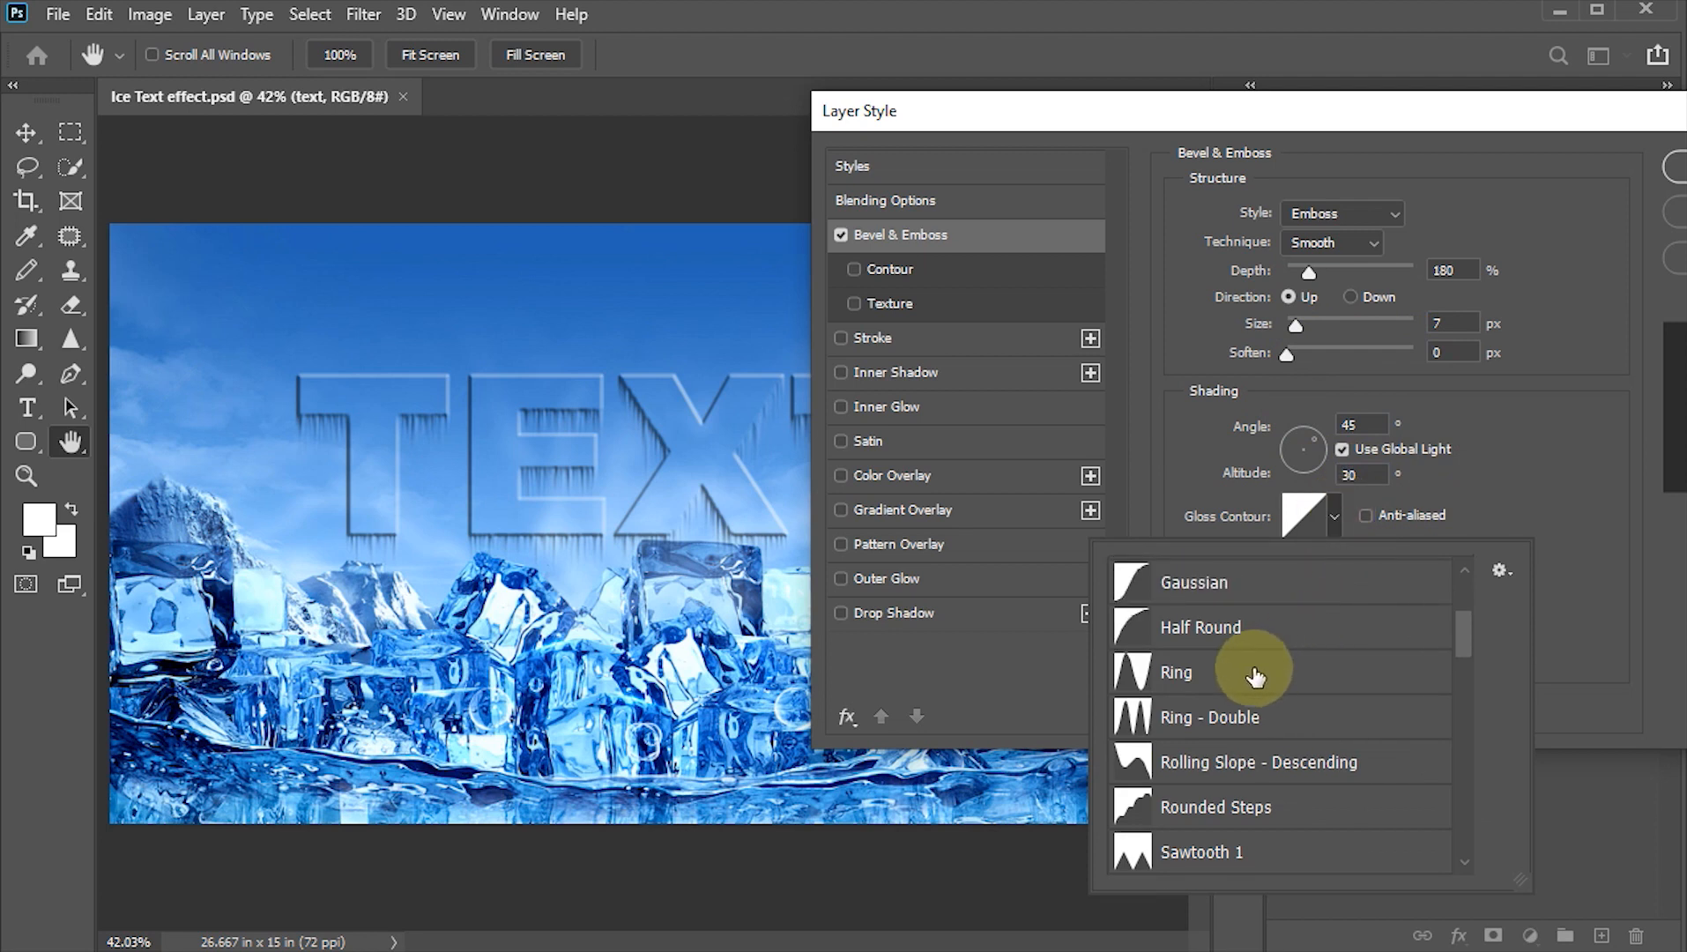
{"action": "left_click", "coordinate": [1190, 674]}
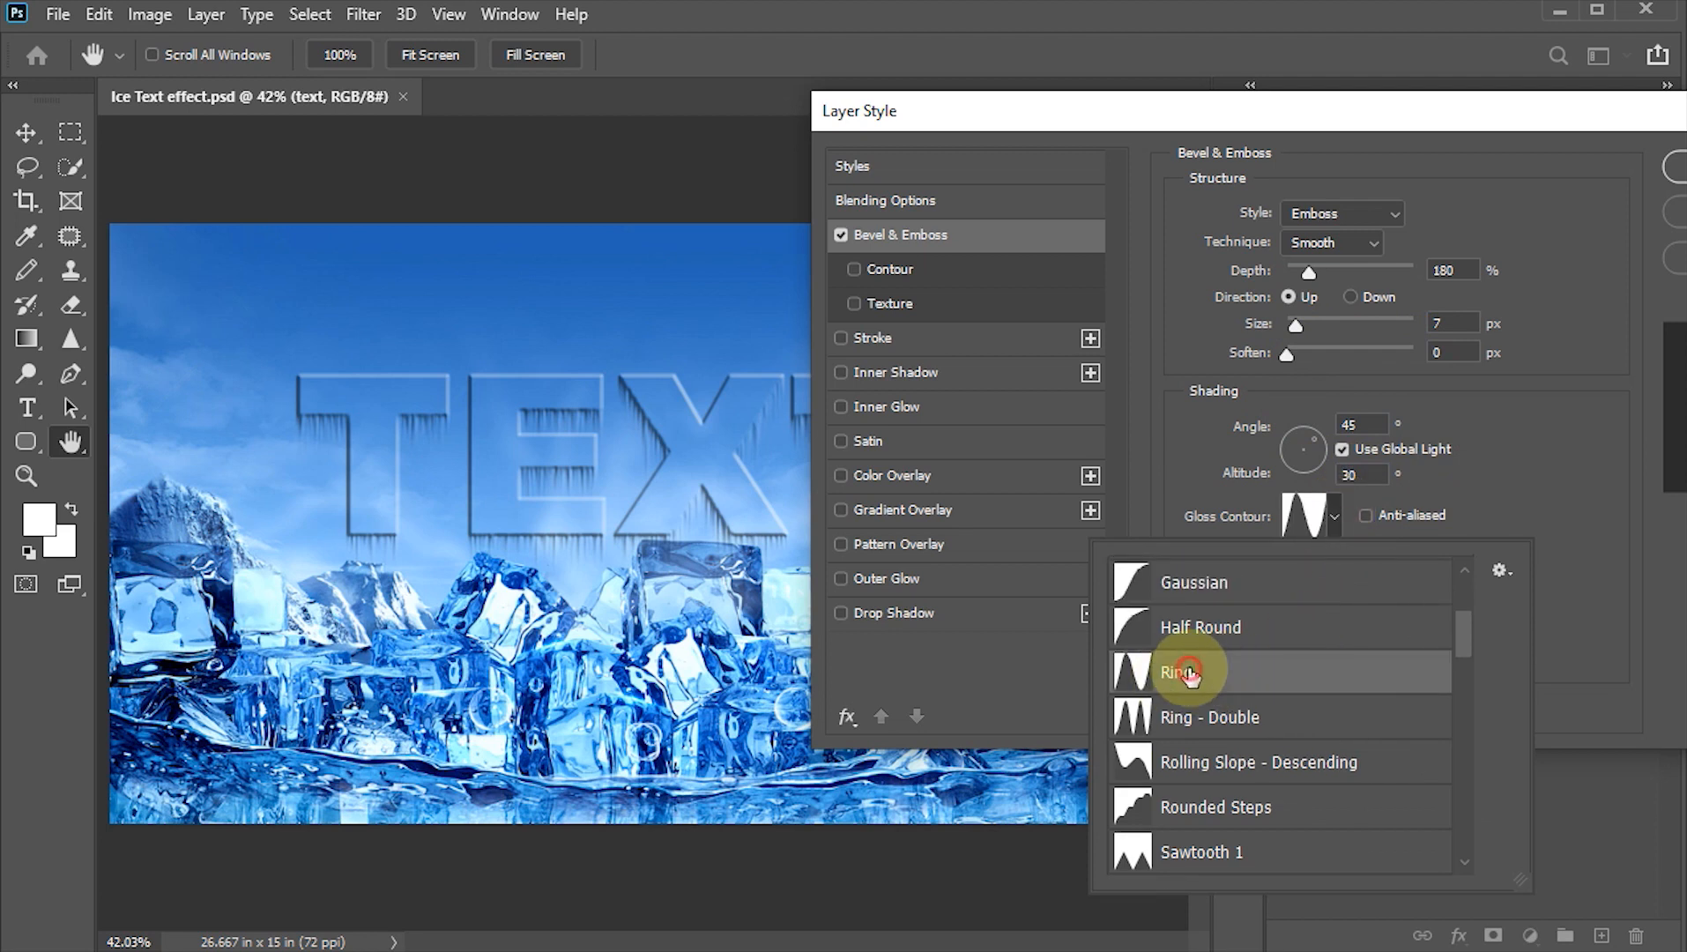
{"action": "left_click", "coordinate": [1499, 503]}
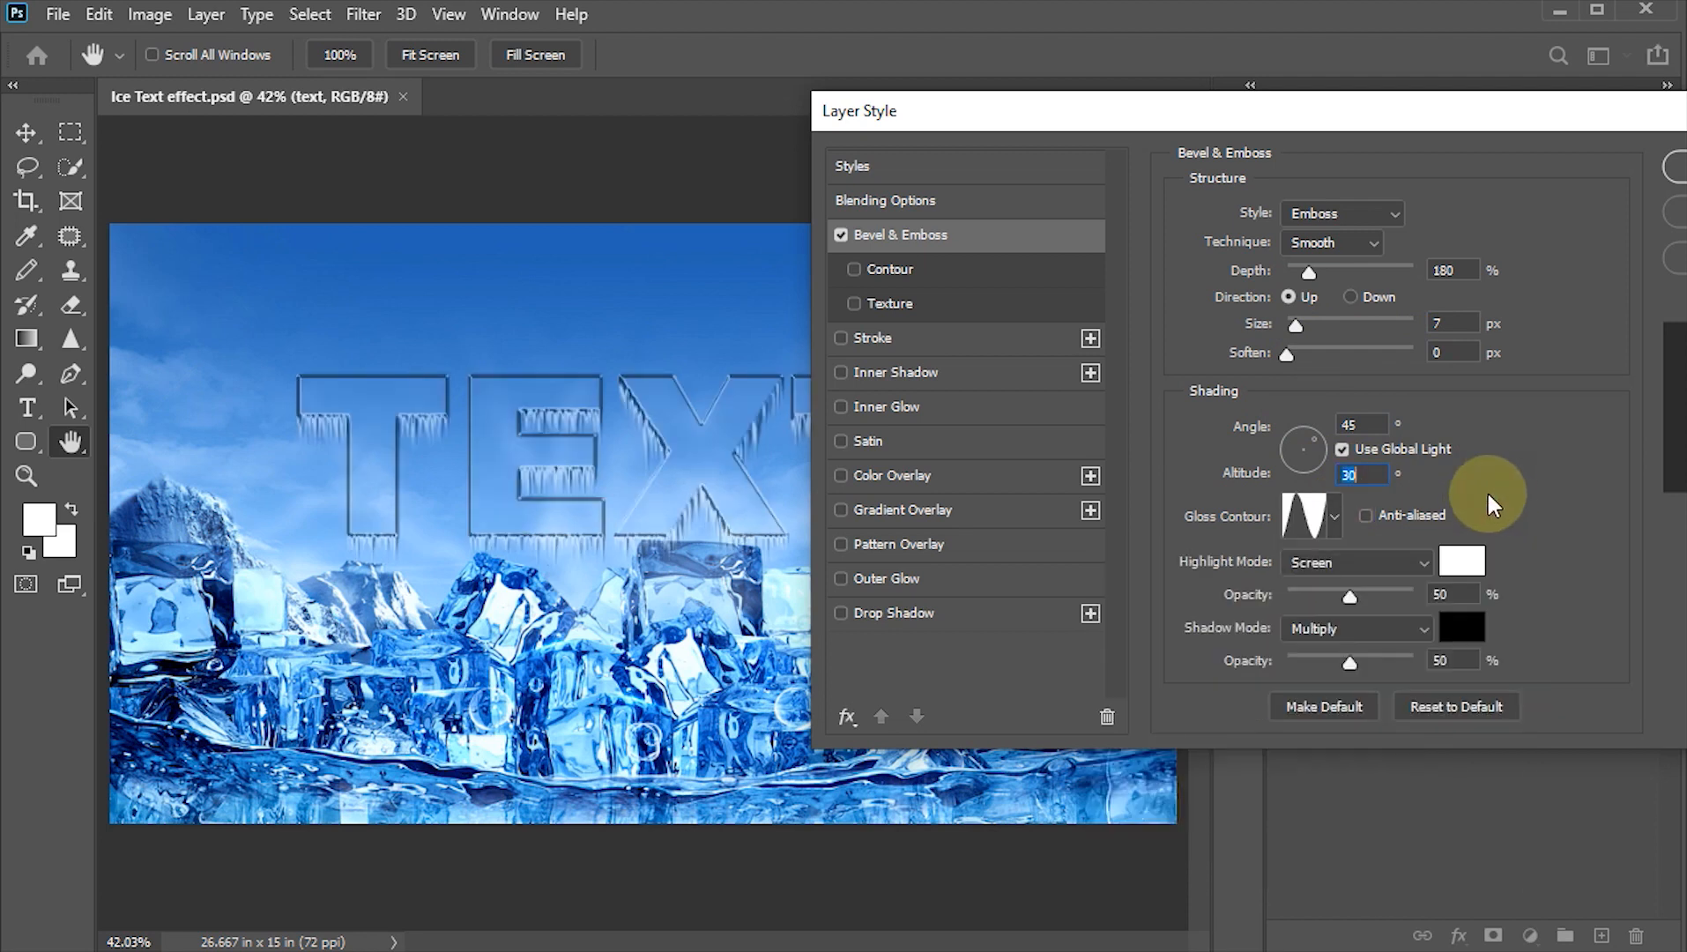
Step: Set the bevel's highlight mode to Color Dodge with an opacity of 62%
{"action": "left_click", "coordinate": [1338, 569]}
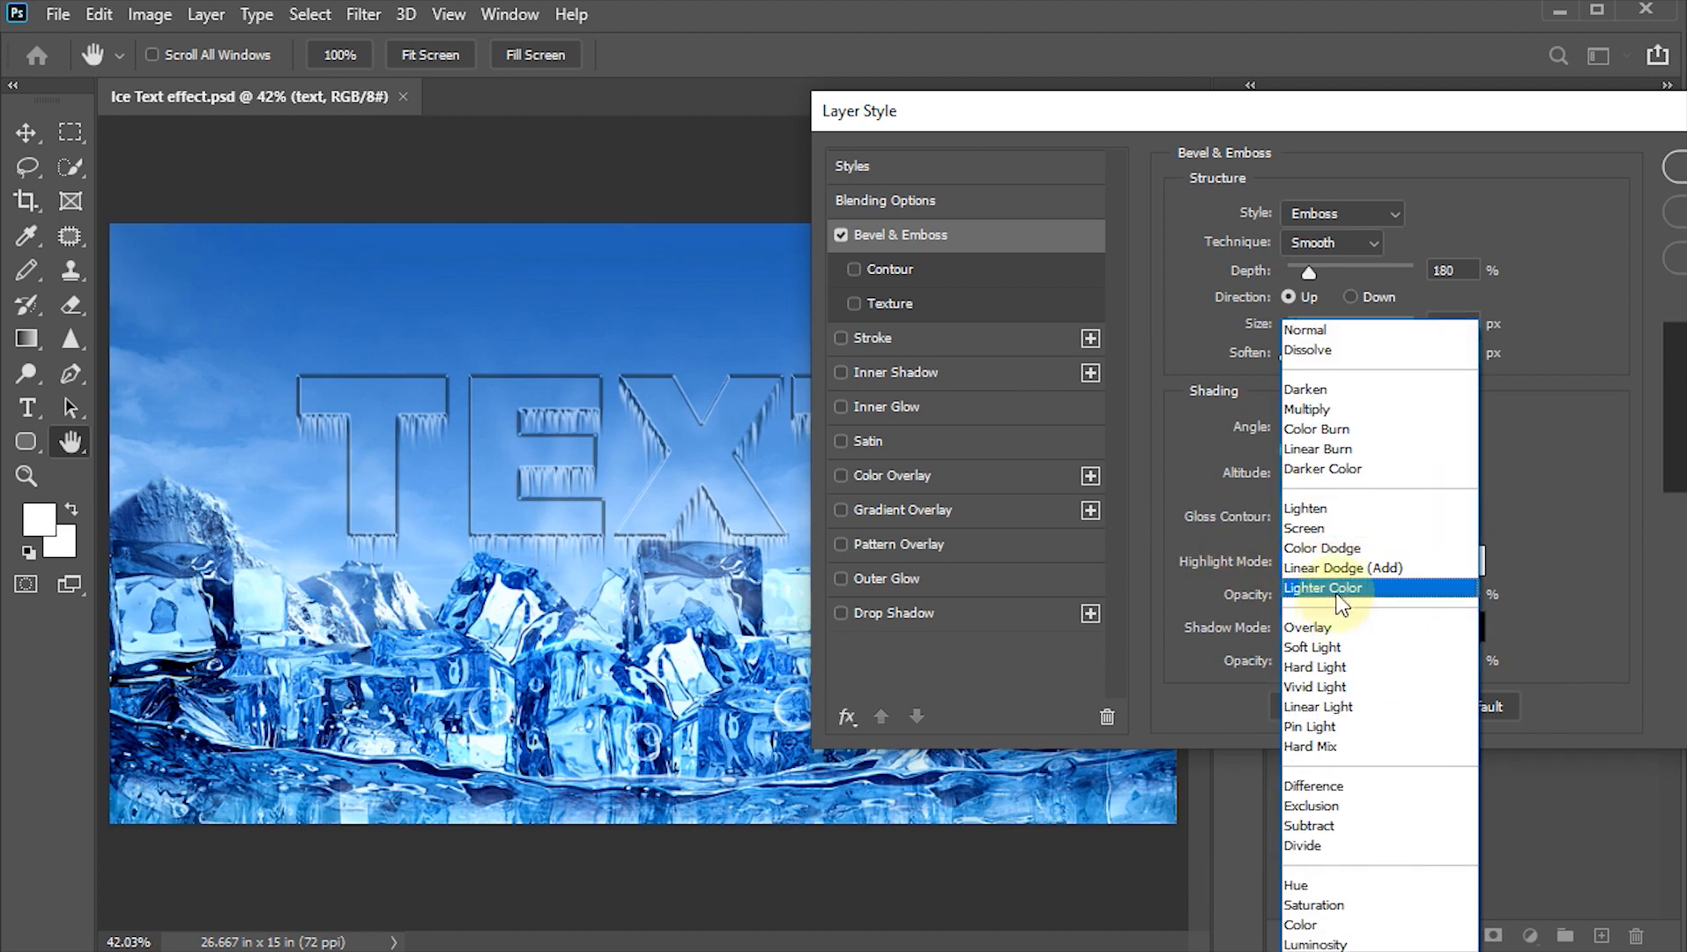
{"action": "left_click", "coordinate": [1335, 548]}
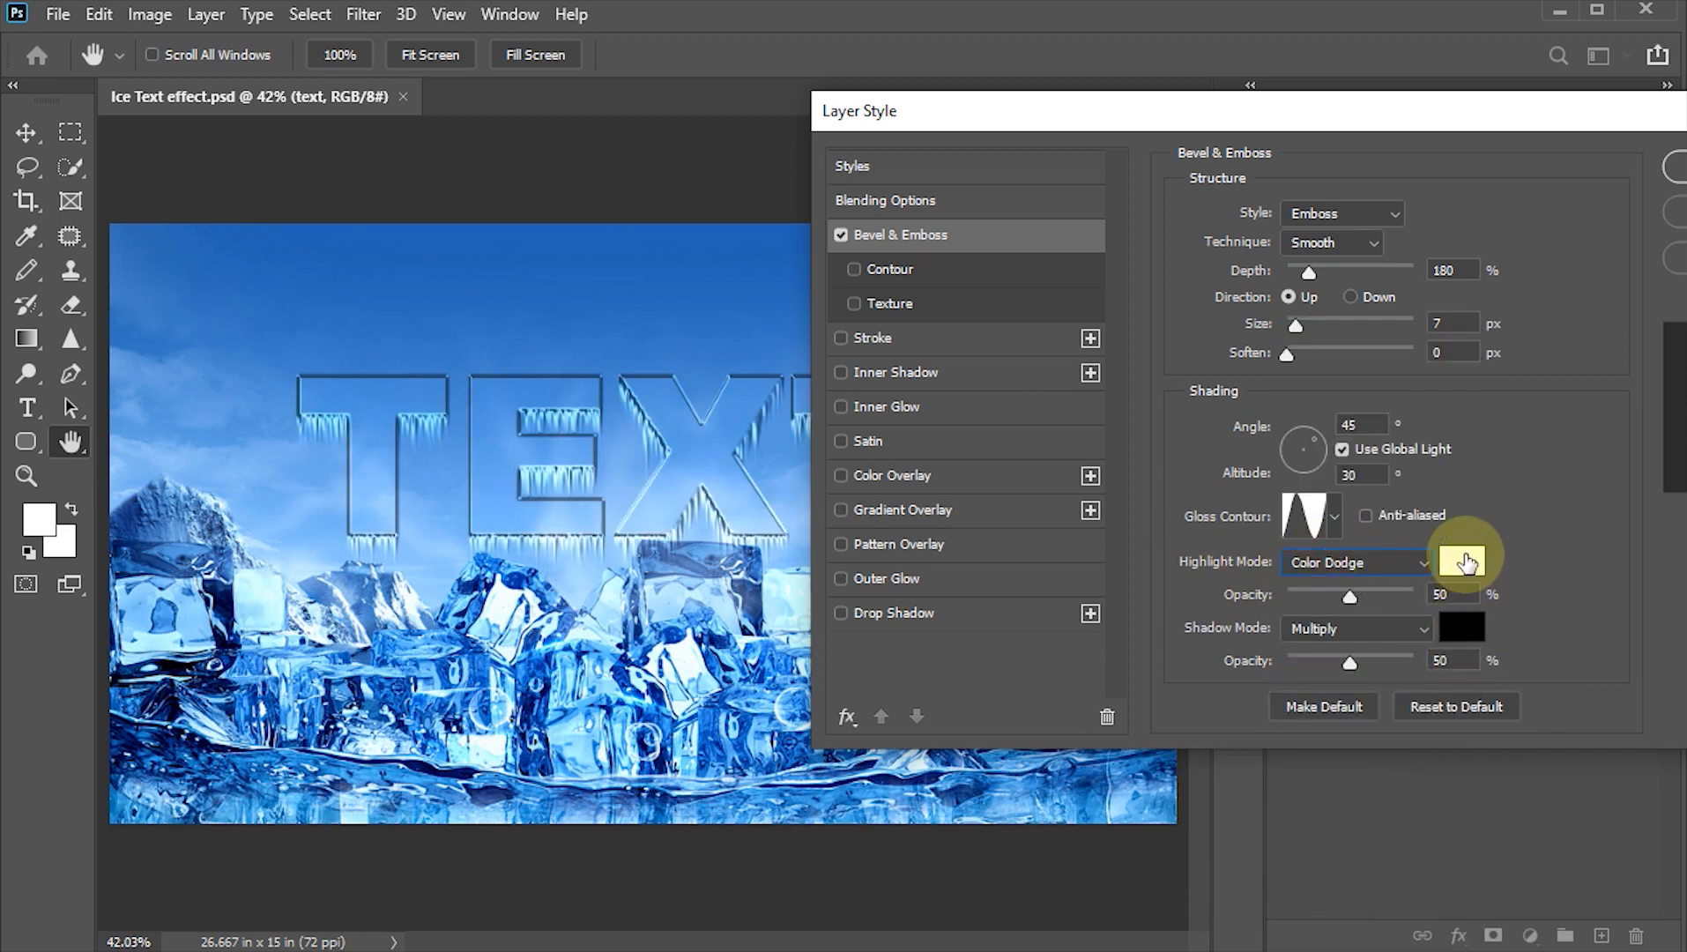
{"action": "left_click", "coordinate": [1450, 596]}
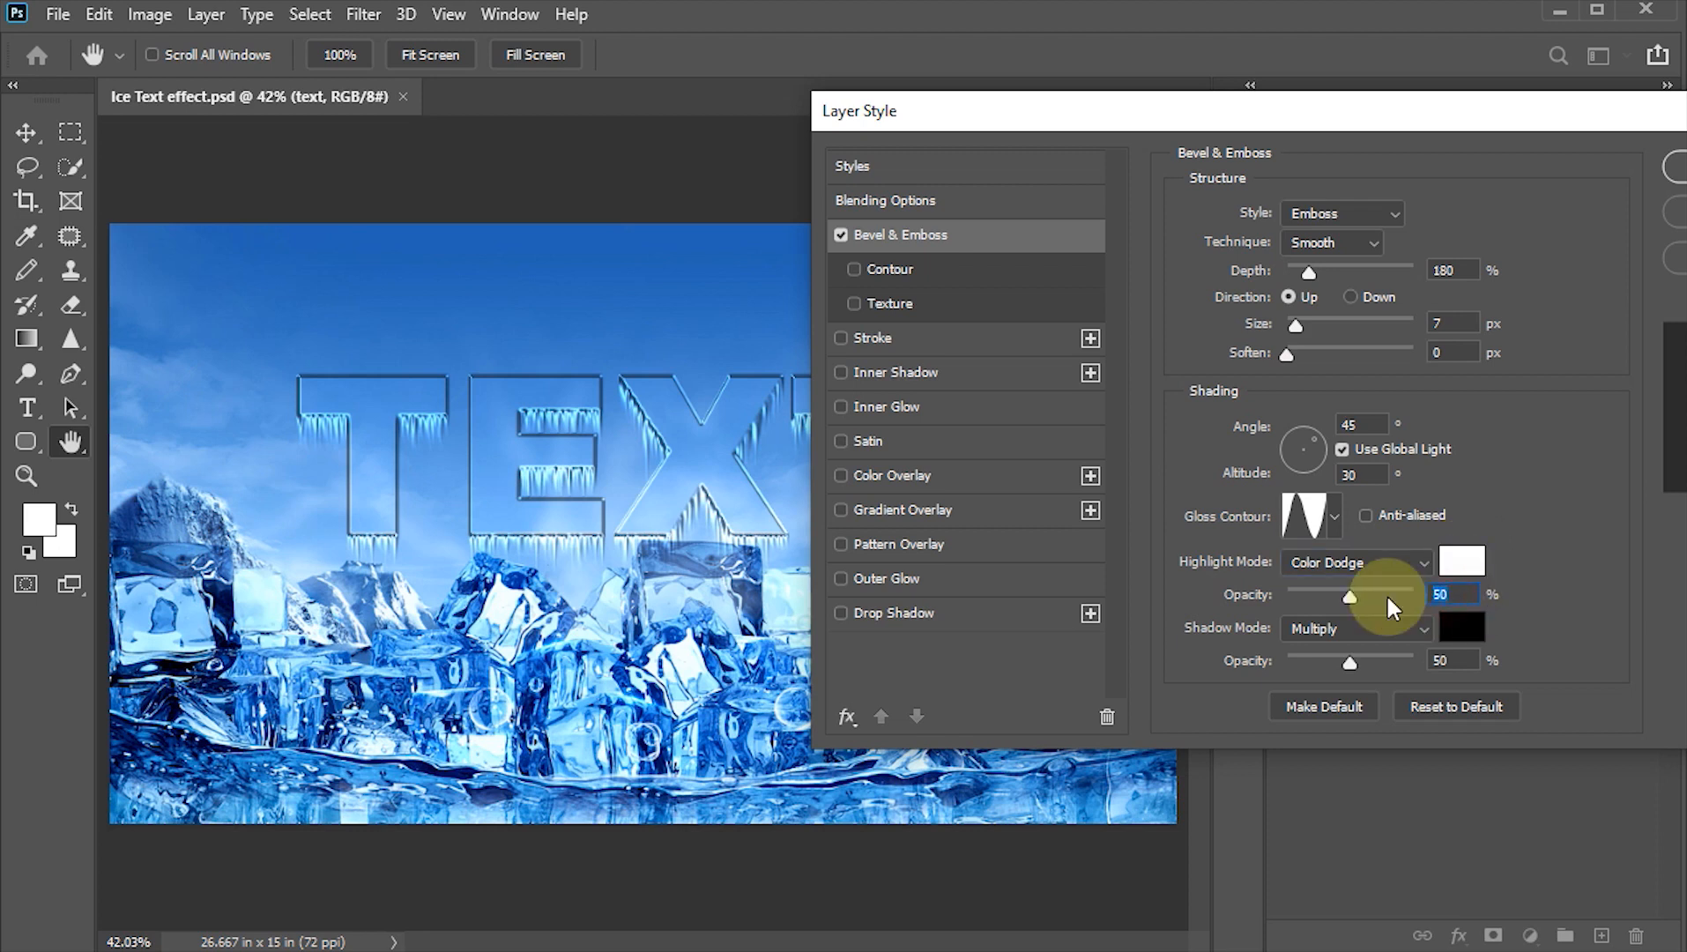
{"action": "type", "text": "62"}
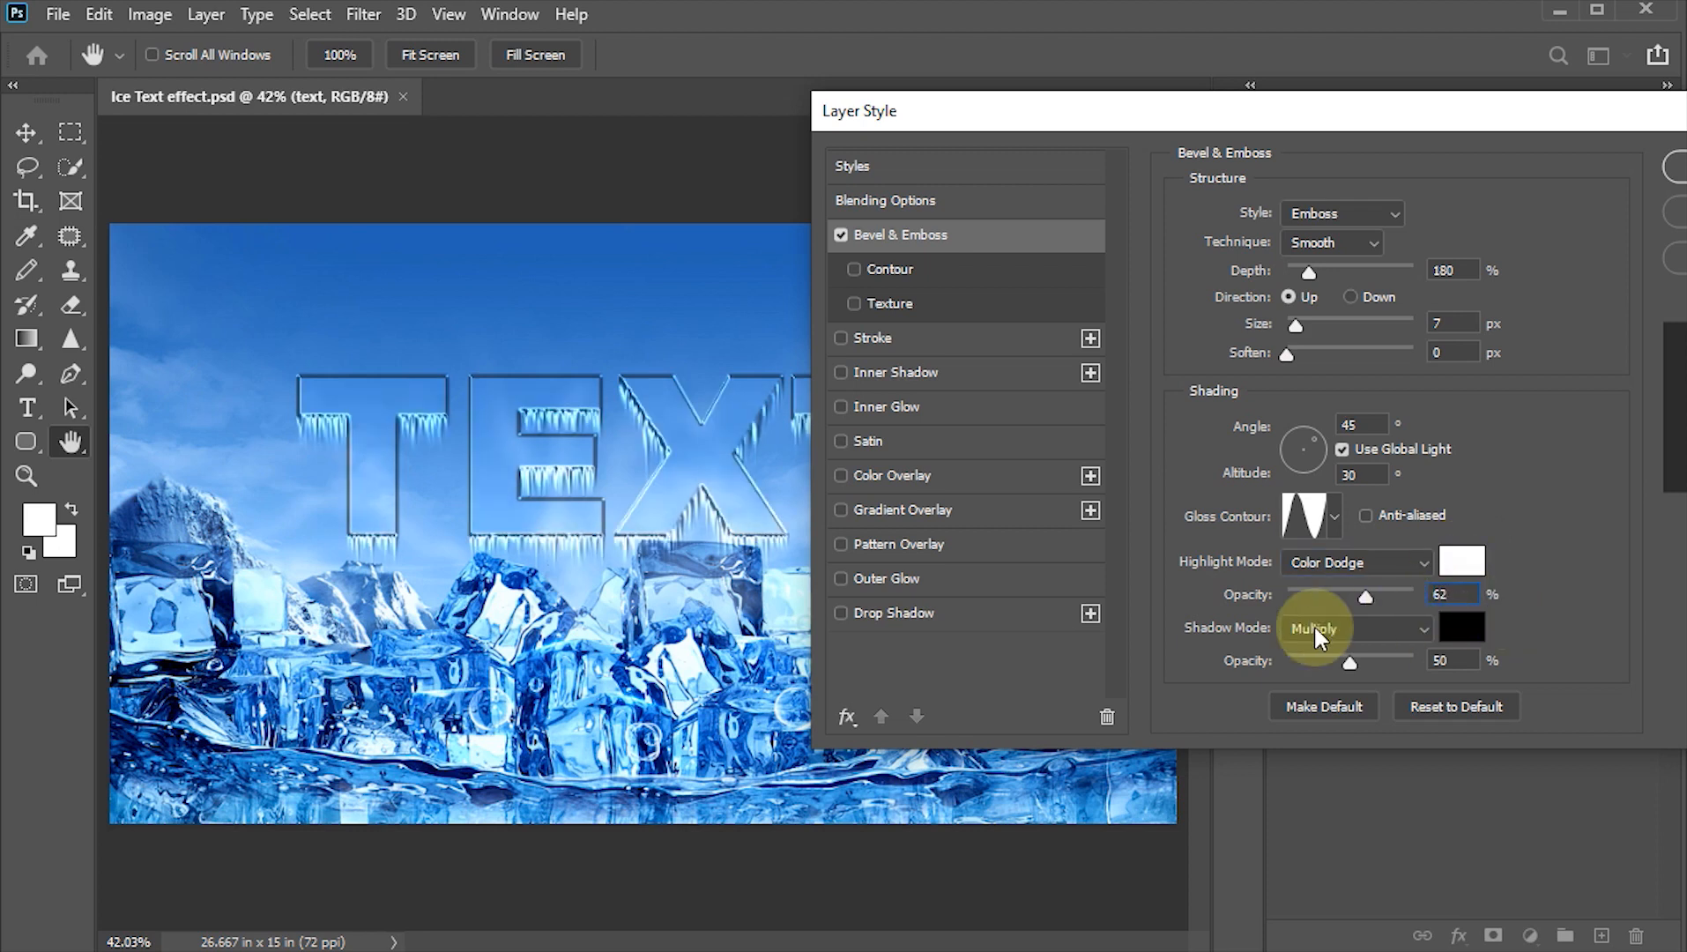
Step: Set the bevel's shadow mode to Color Burn with colour #2e4864 and an opacity of 60%
{"action": "left_click", "coordinate": [1397, 632]}
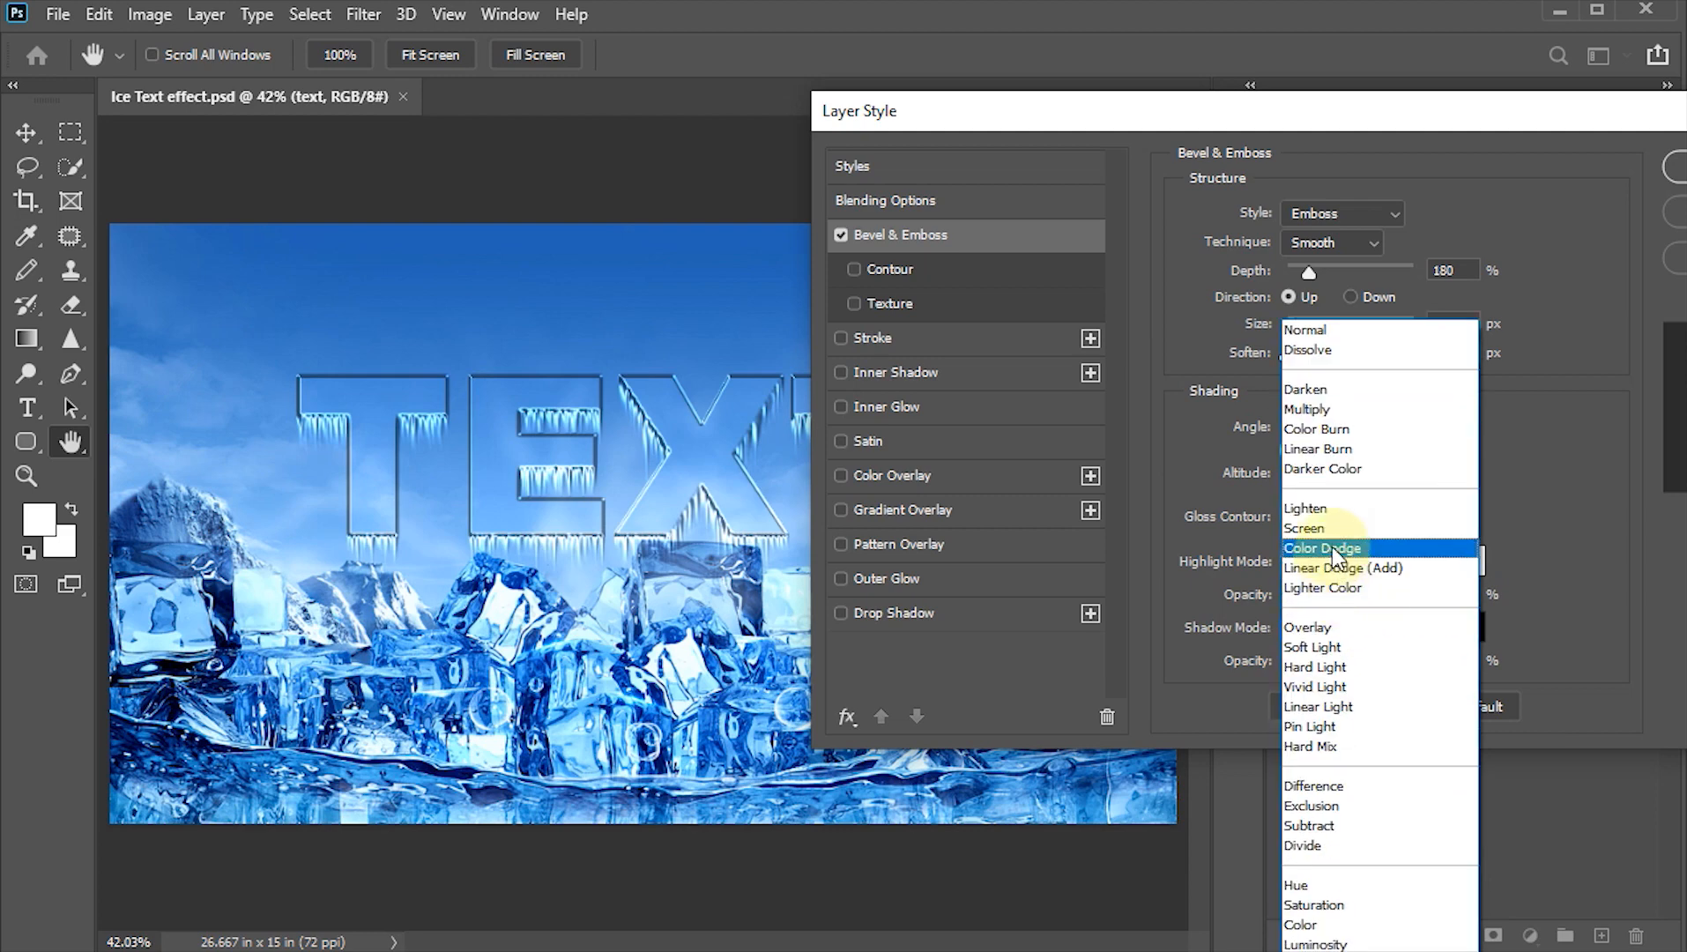
{"action": "left_click", "coordinate": [1325, 429]}
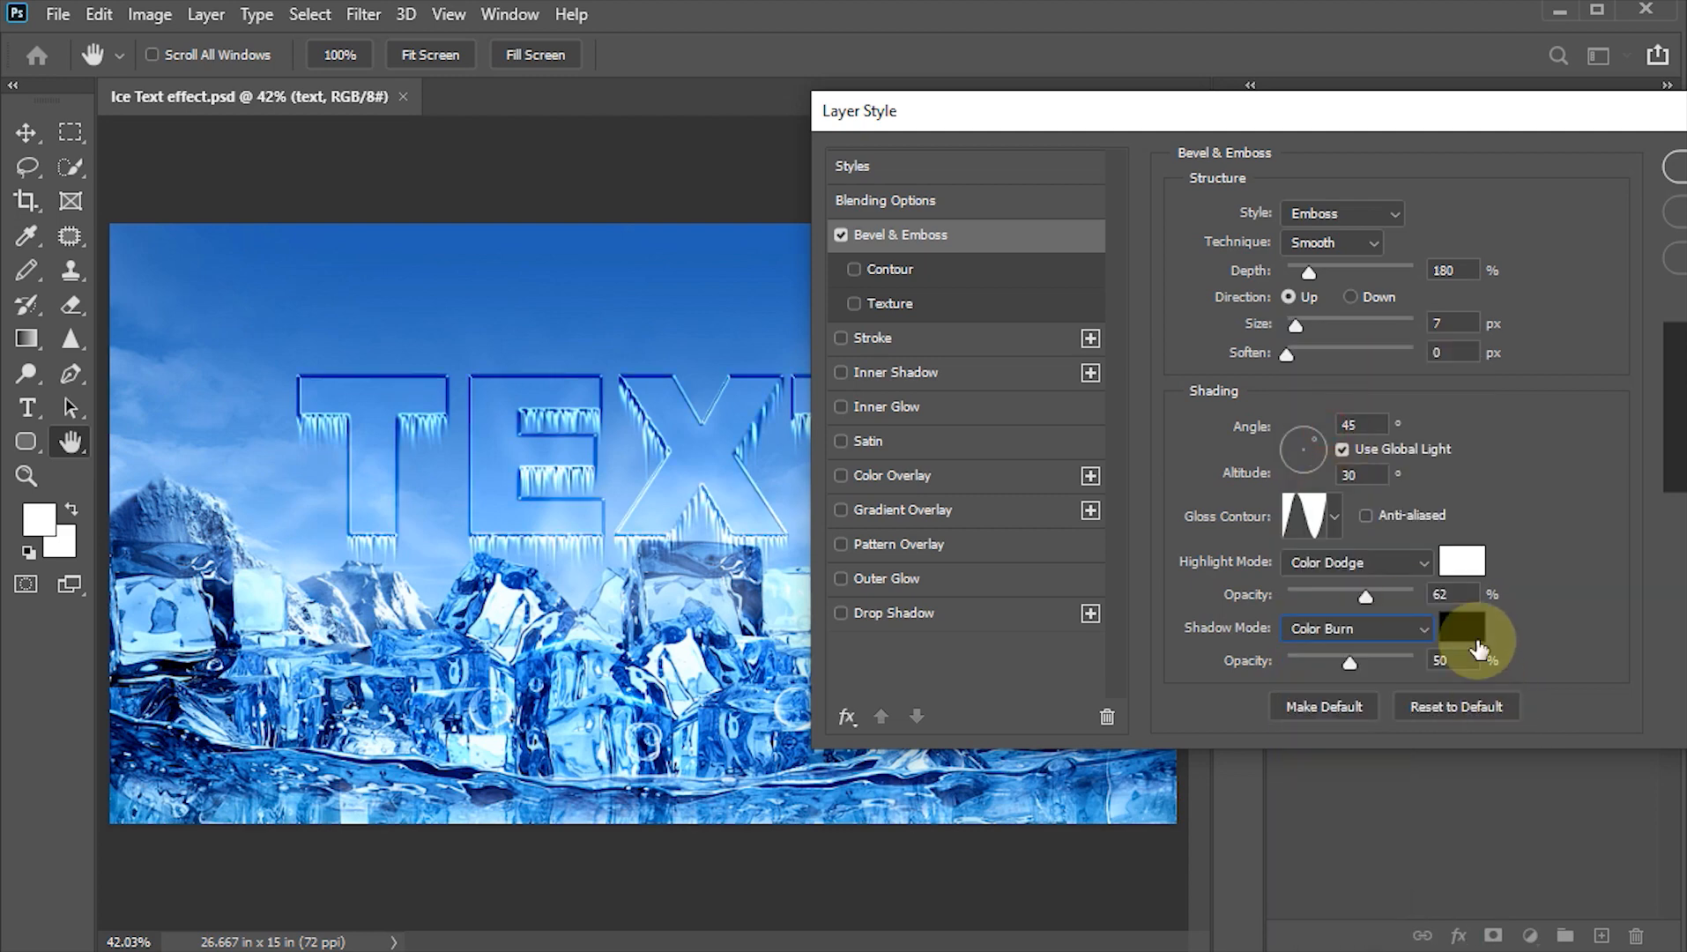
{"action": "left_click", "coordinate": [1471, 632]}
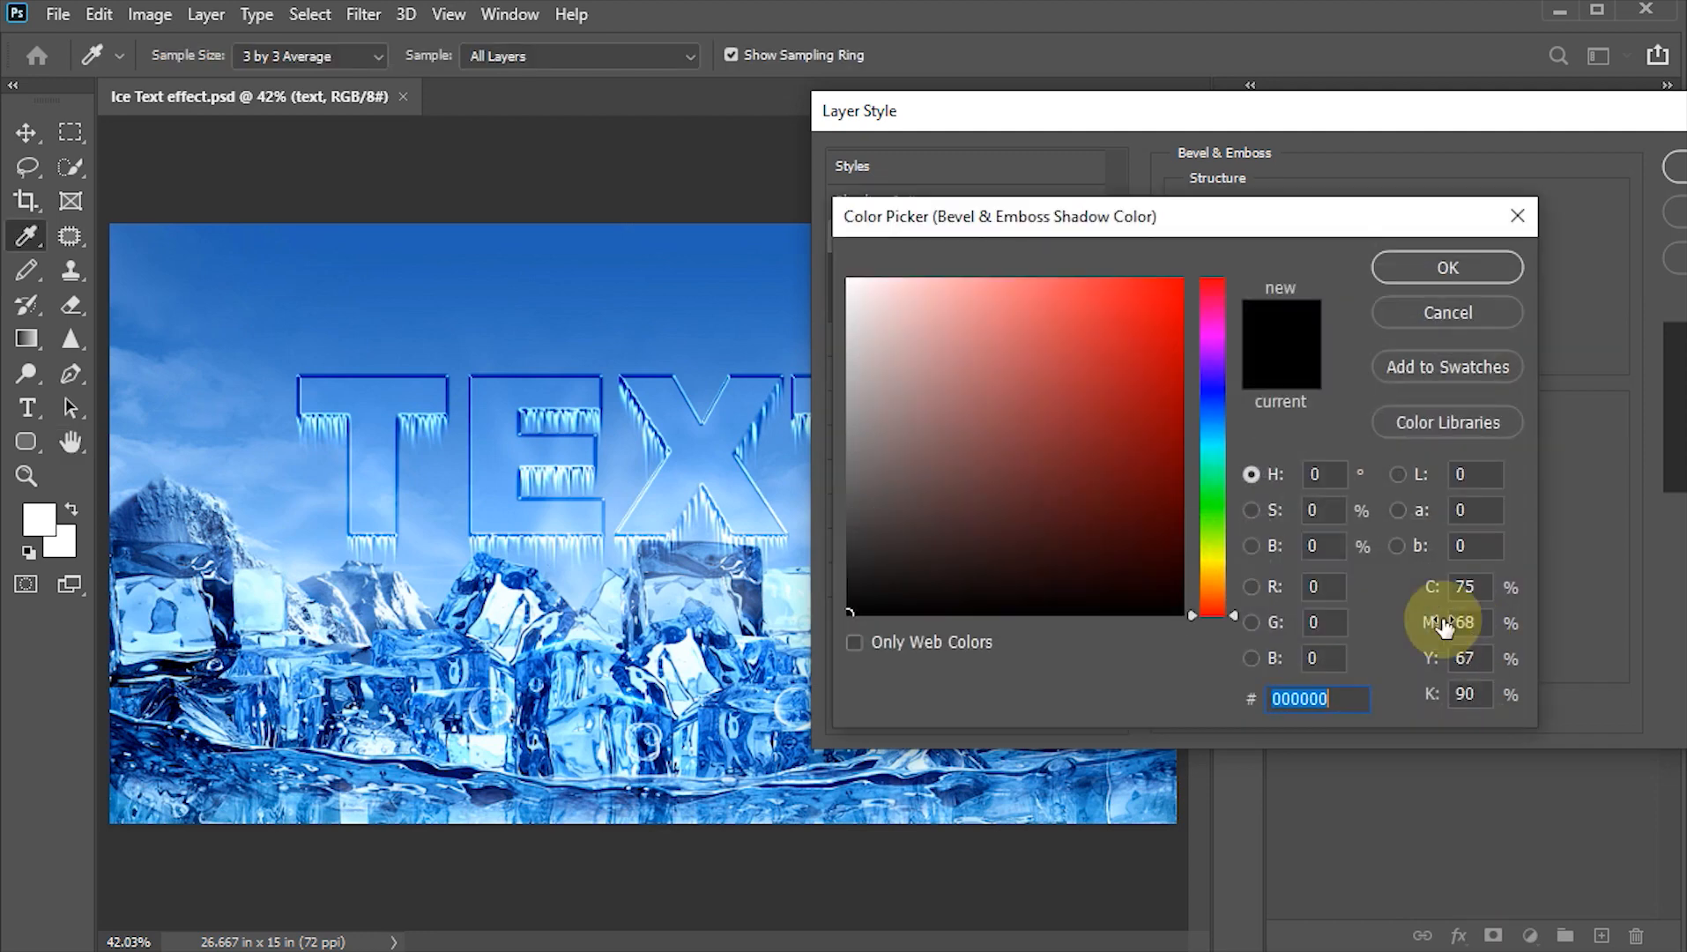
{"action": "left_click_drag", "start_coordinate": [1227, 379], "coordinate": [1232, 418]}
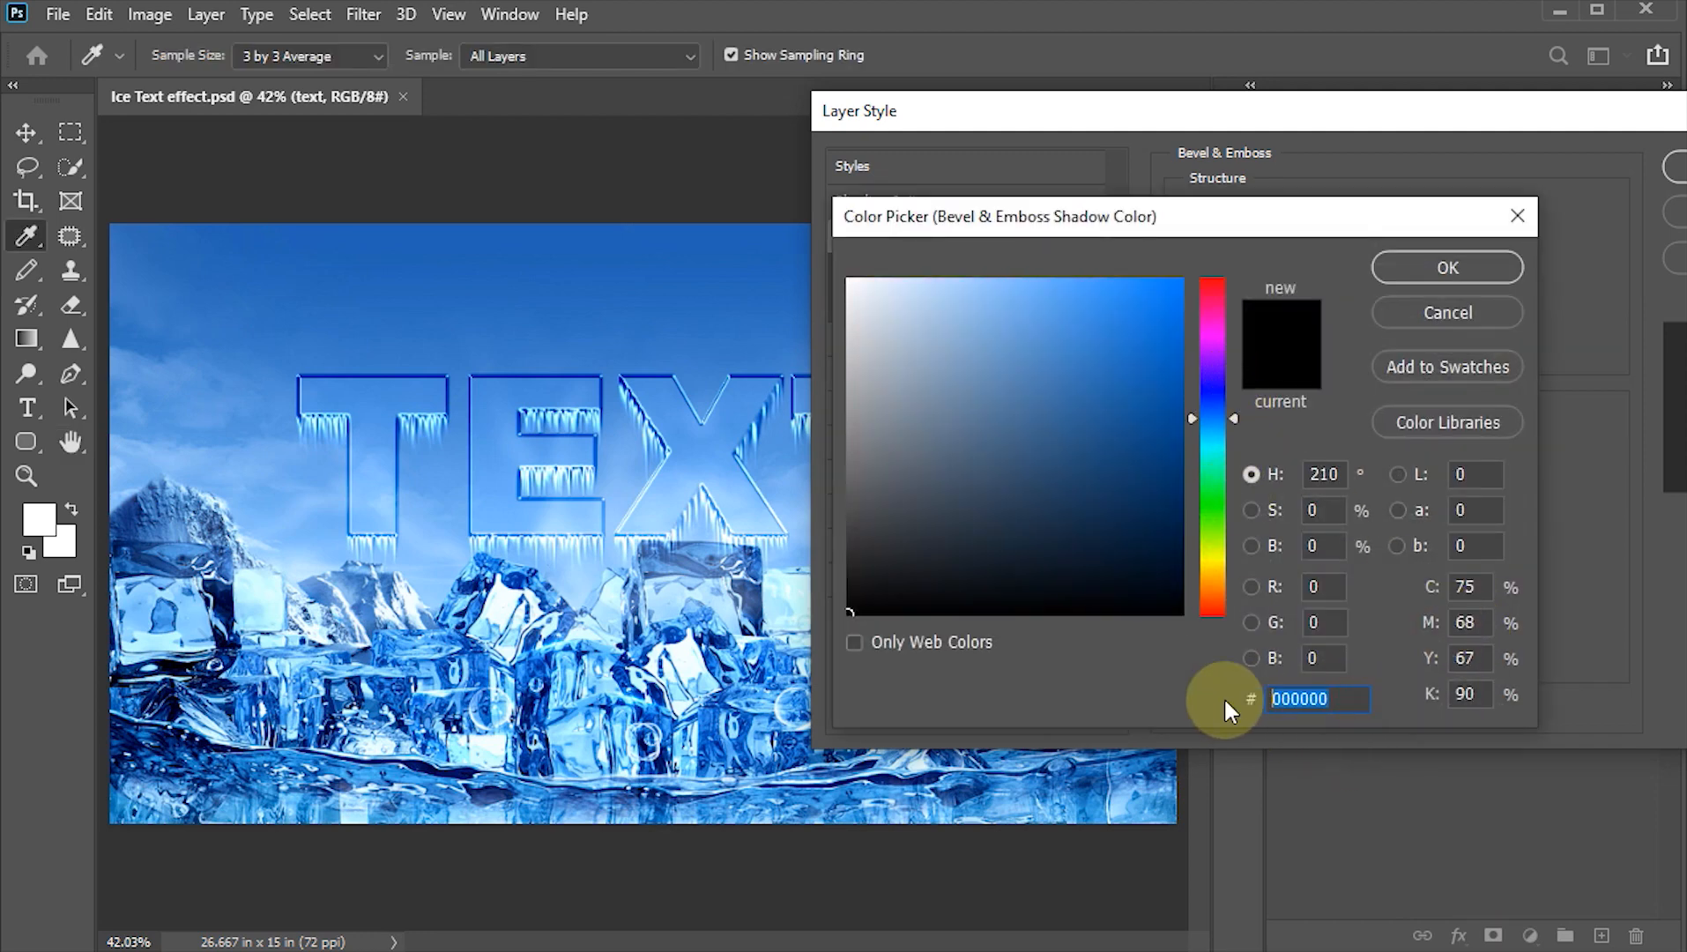
{"action": "type", "text": "2e4864"}
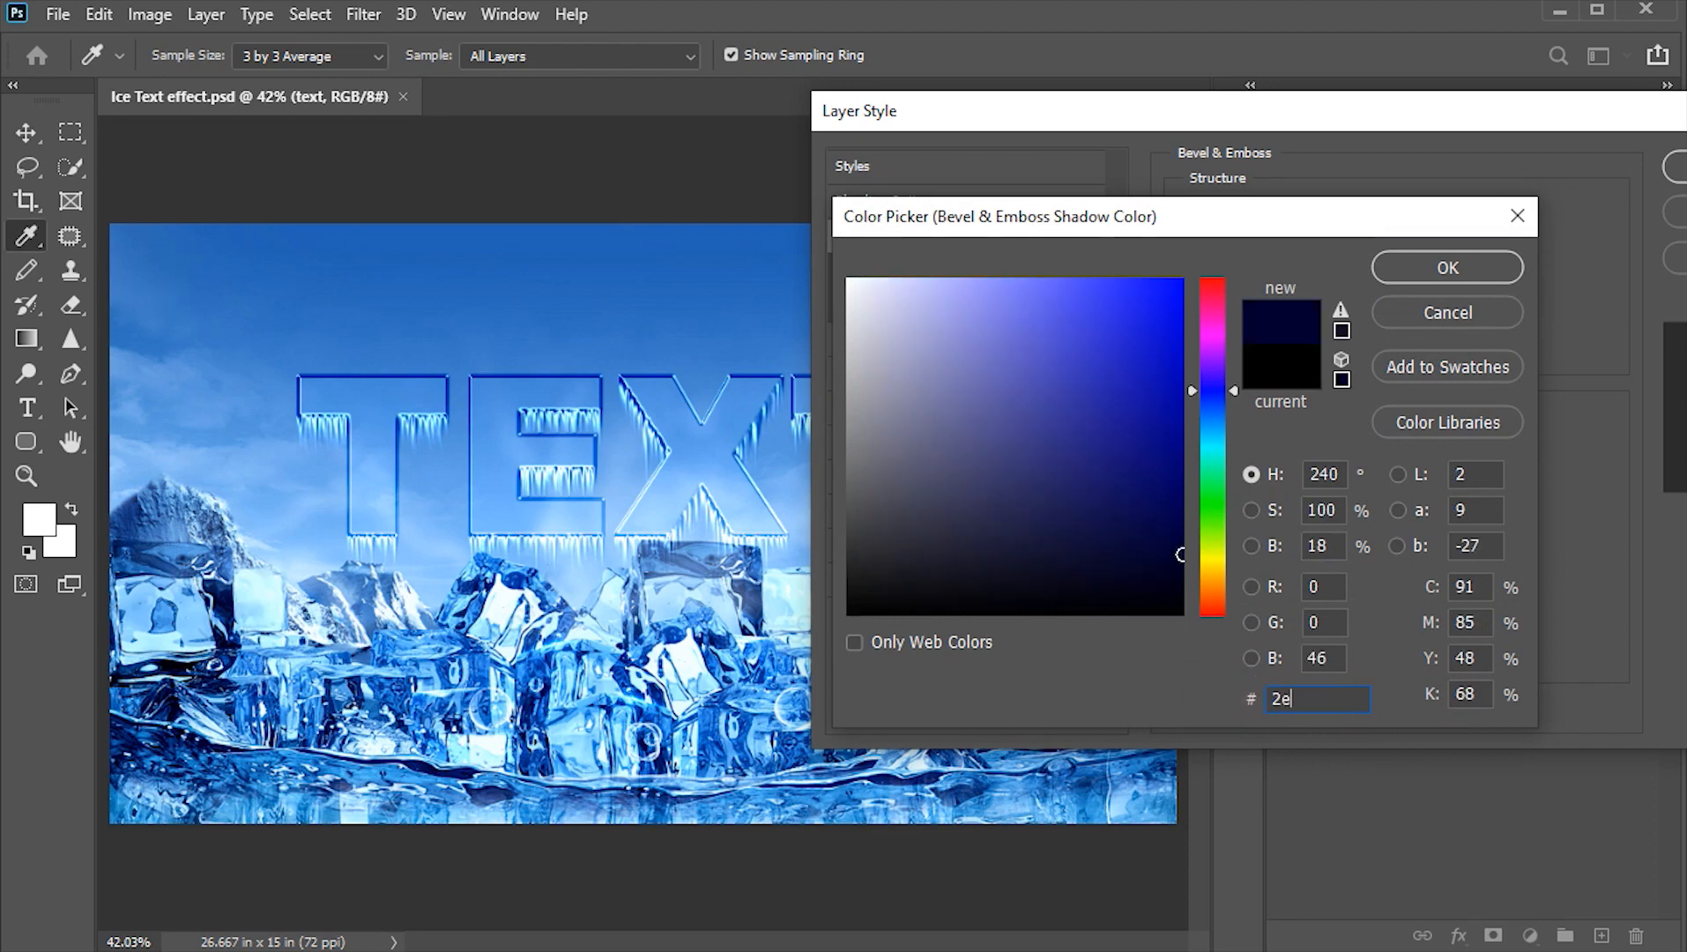
{"action": "left_click", "coordinate": [1488, 268]}
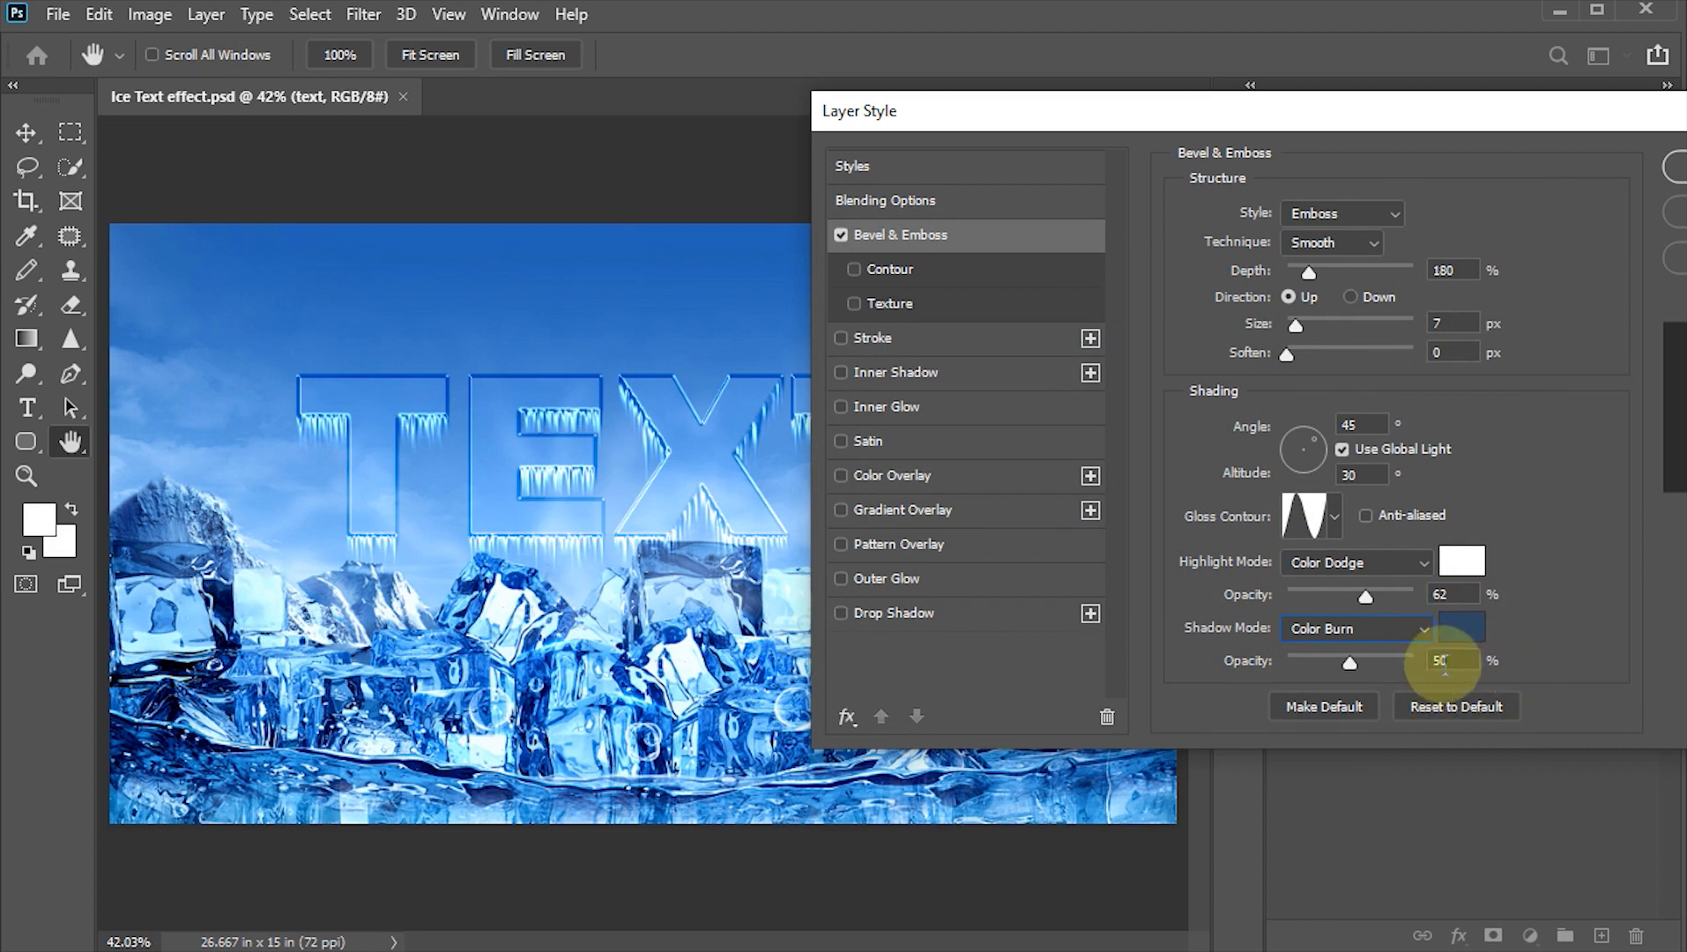
{"action": "double_click", "coordinate": [1445, 661]}
{"action": "type", "text": "60"}
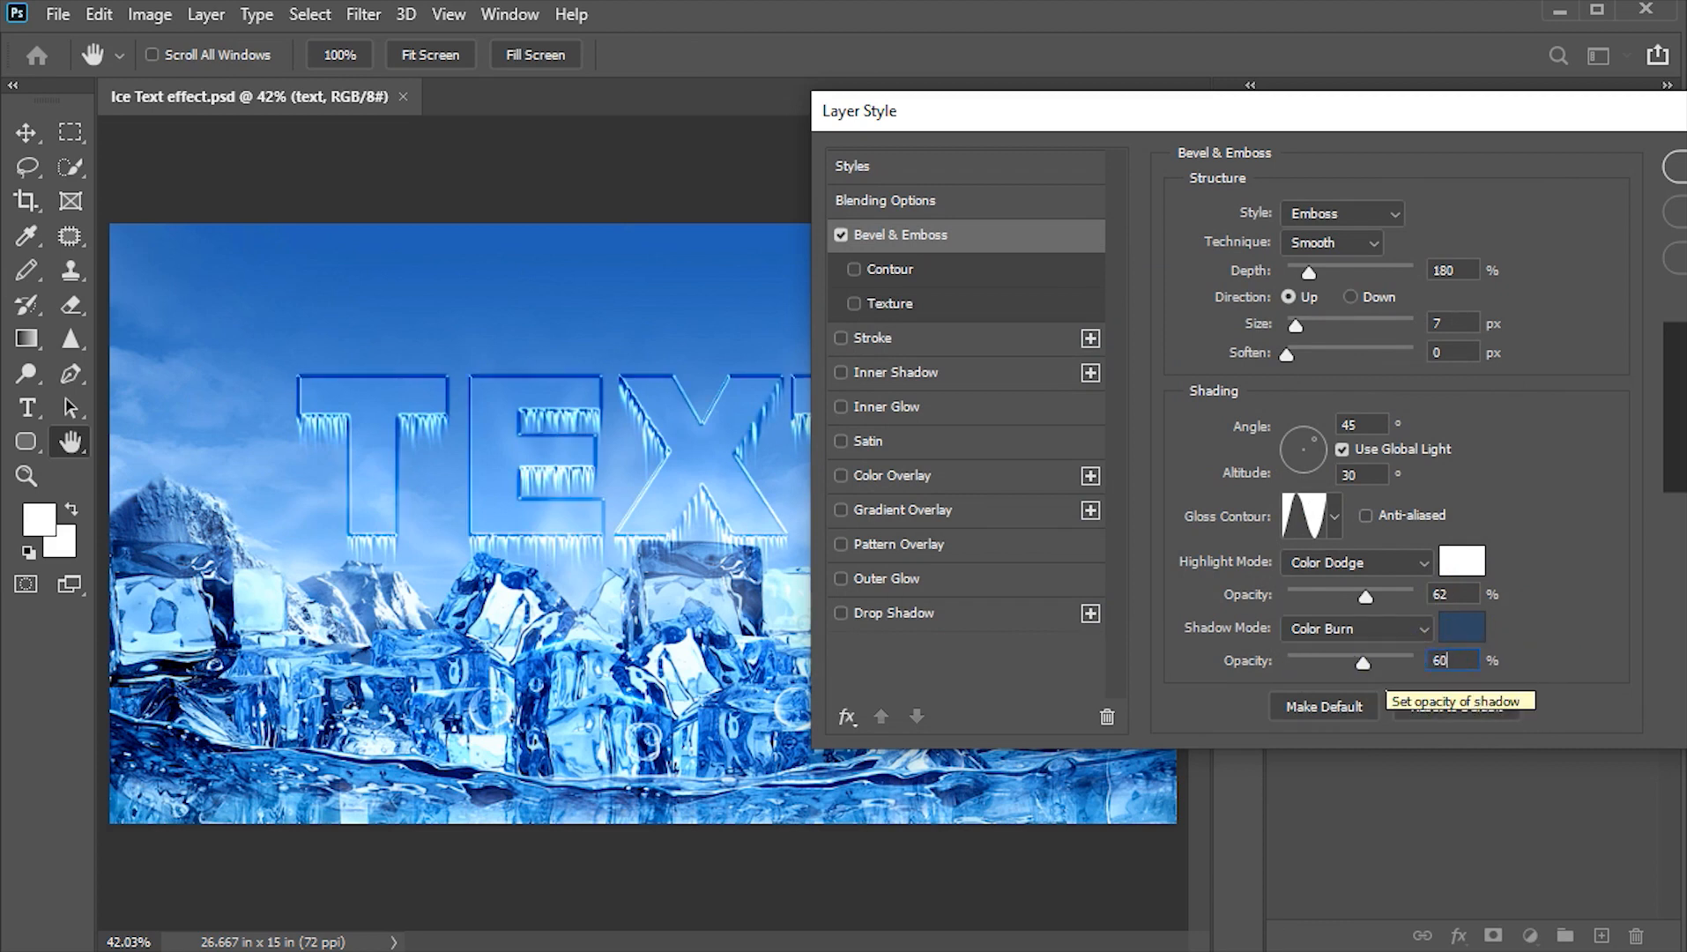
Step: Add a Texture to the text's bevel using the third Water pattern, with a depth of -75%
{"action": "left_click", "coordinate": [854, 305]}
{"action": "left_click", "coordinate": [881, 304]}
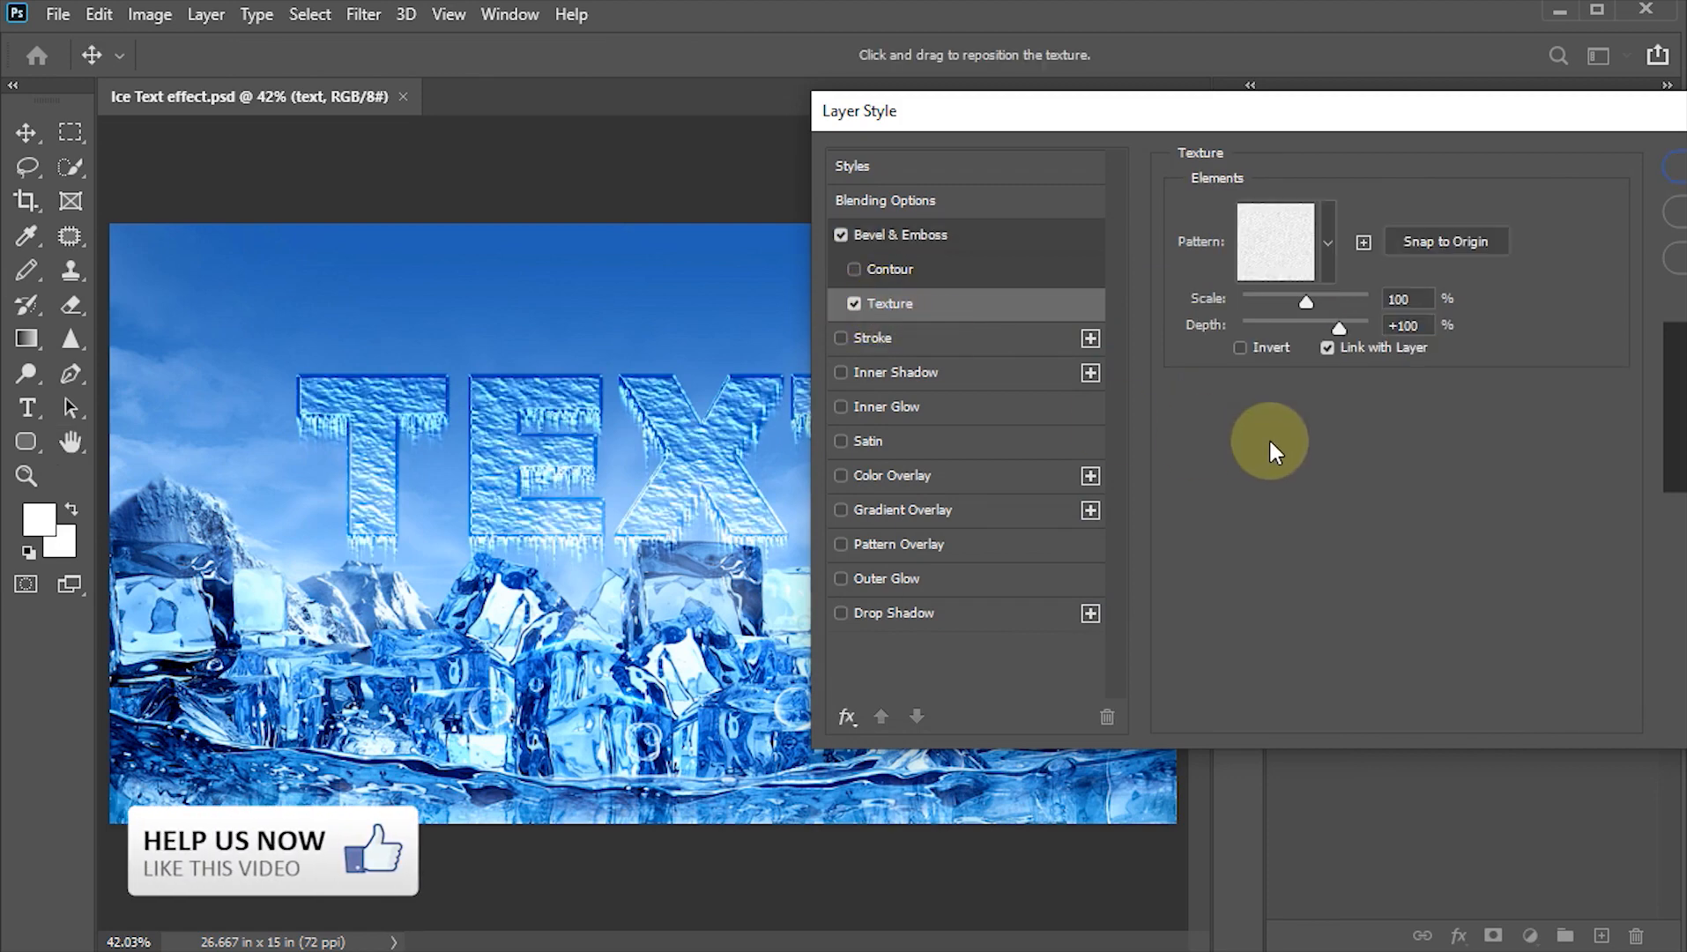
{"action": "left_click", "coordinate": [1329, 239]}
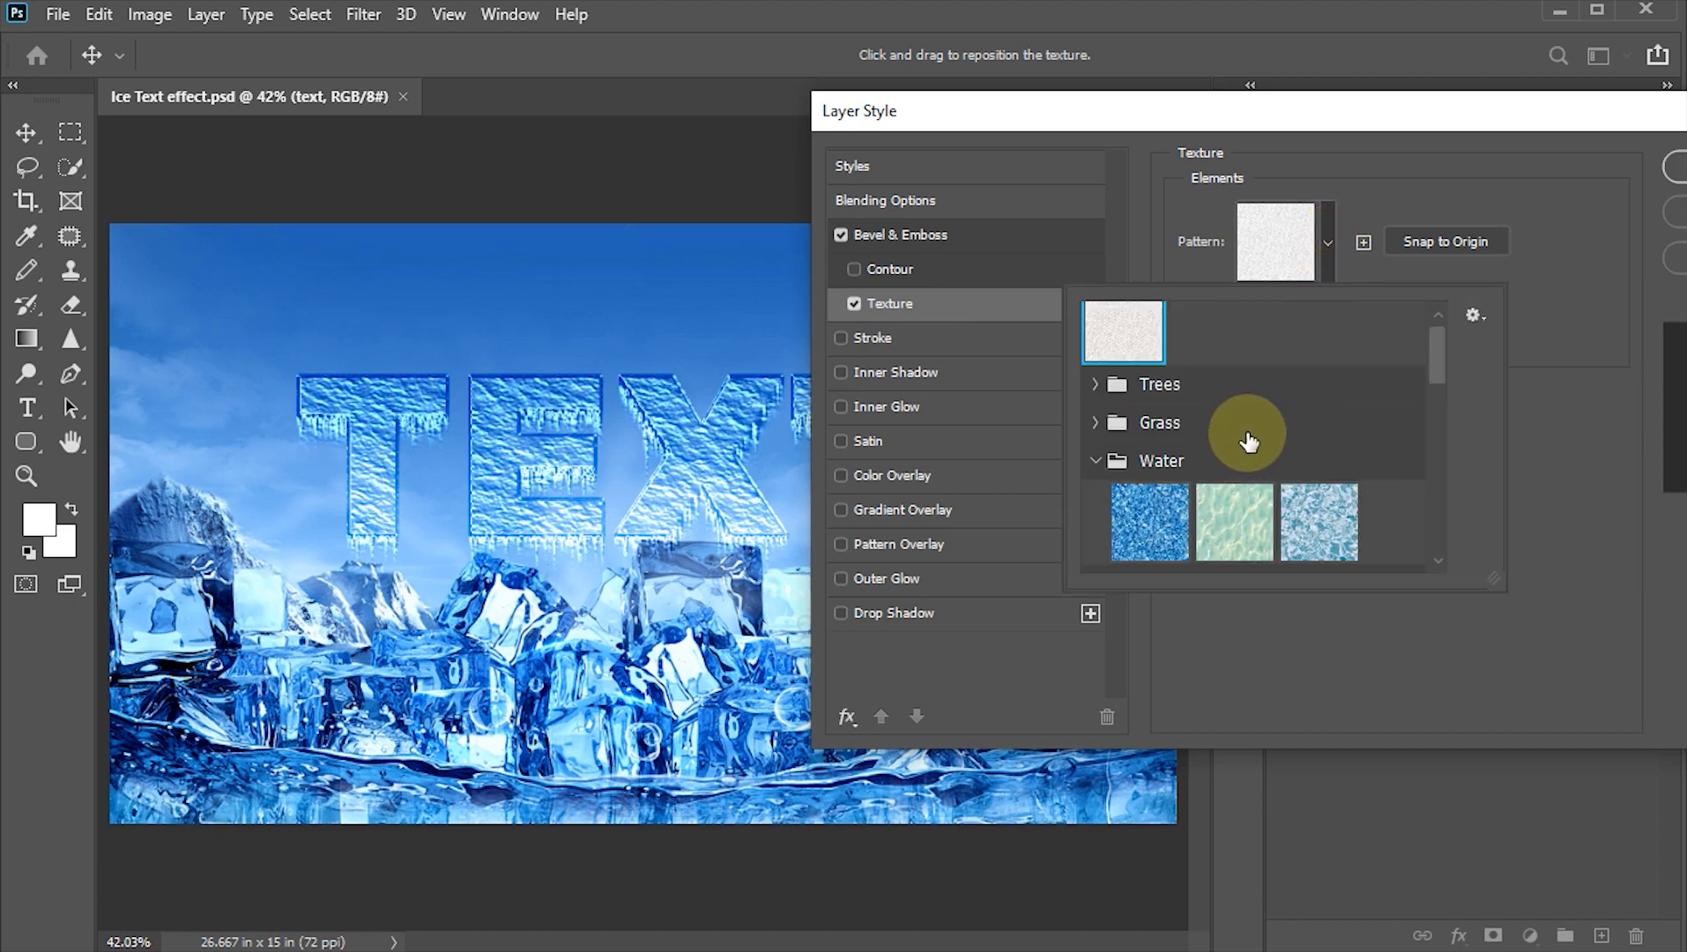
{"action": "scroll", "coordinate": [1244, 437], "scroll_direction": "down", "scroll_amount": 1}
{"action": "scroll", "coordinate": [1186, 438], "scroll_direction": "down", "scroll_amount": 1}
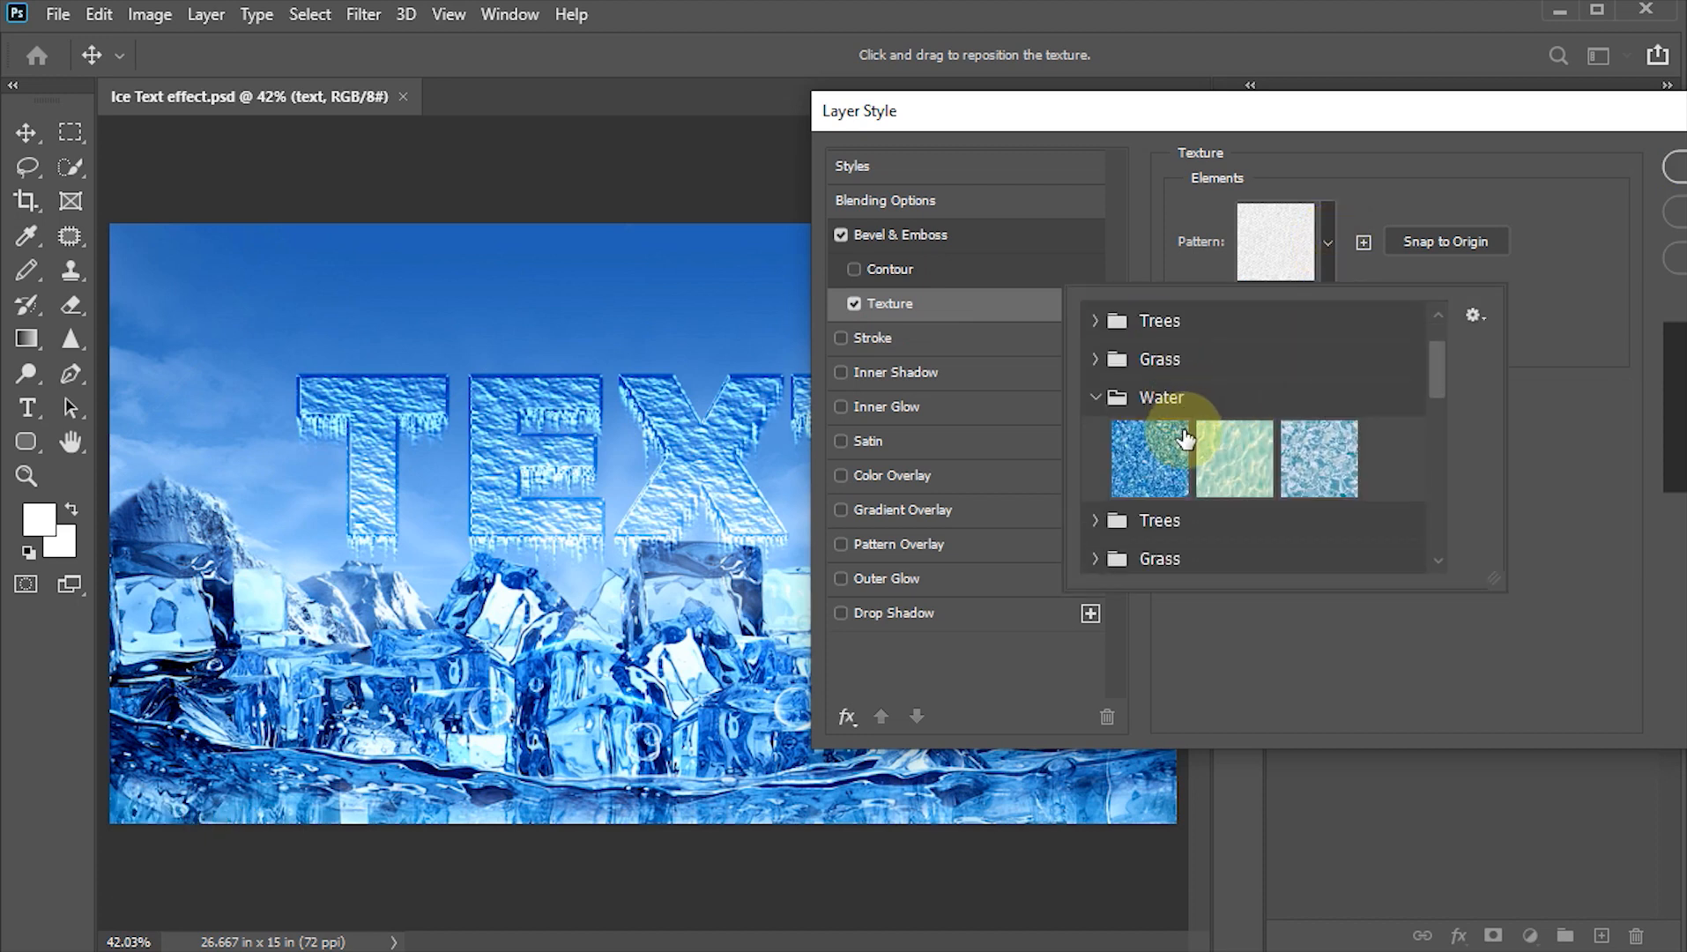
{"action": "left_click", "coordinate": [1095, 398]}
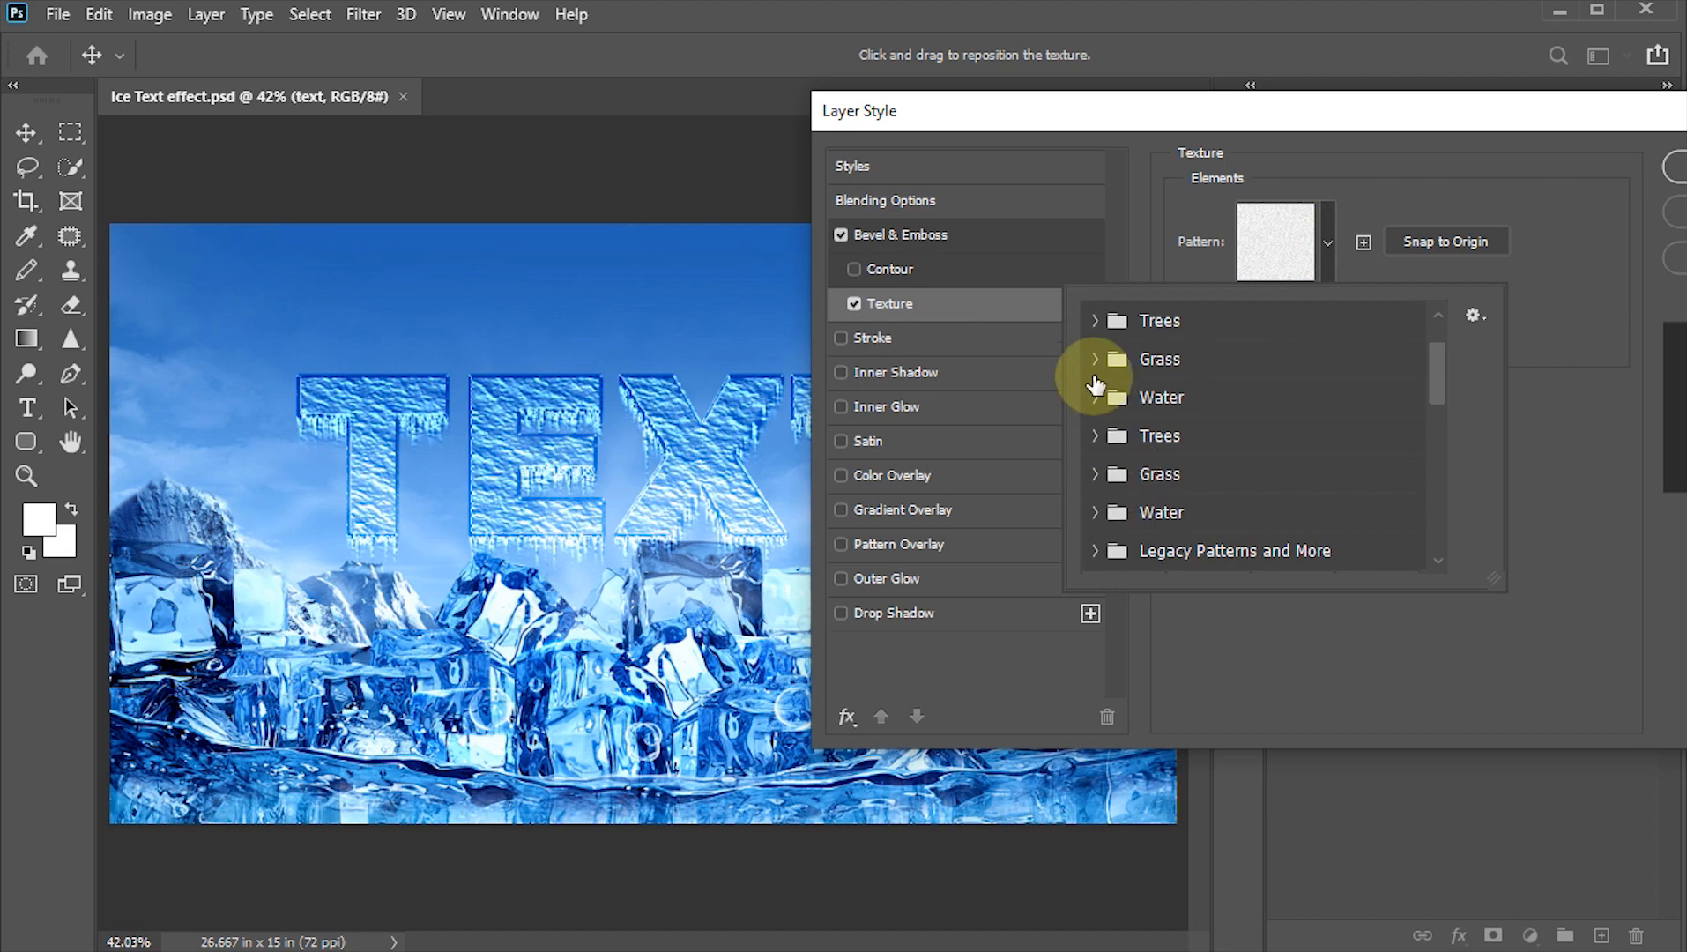
{"action": "left_click", "coordinate": [1096, 398]}
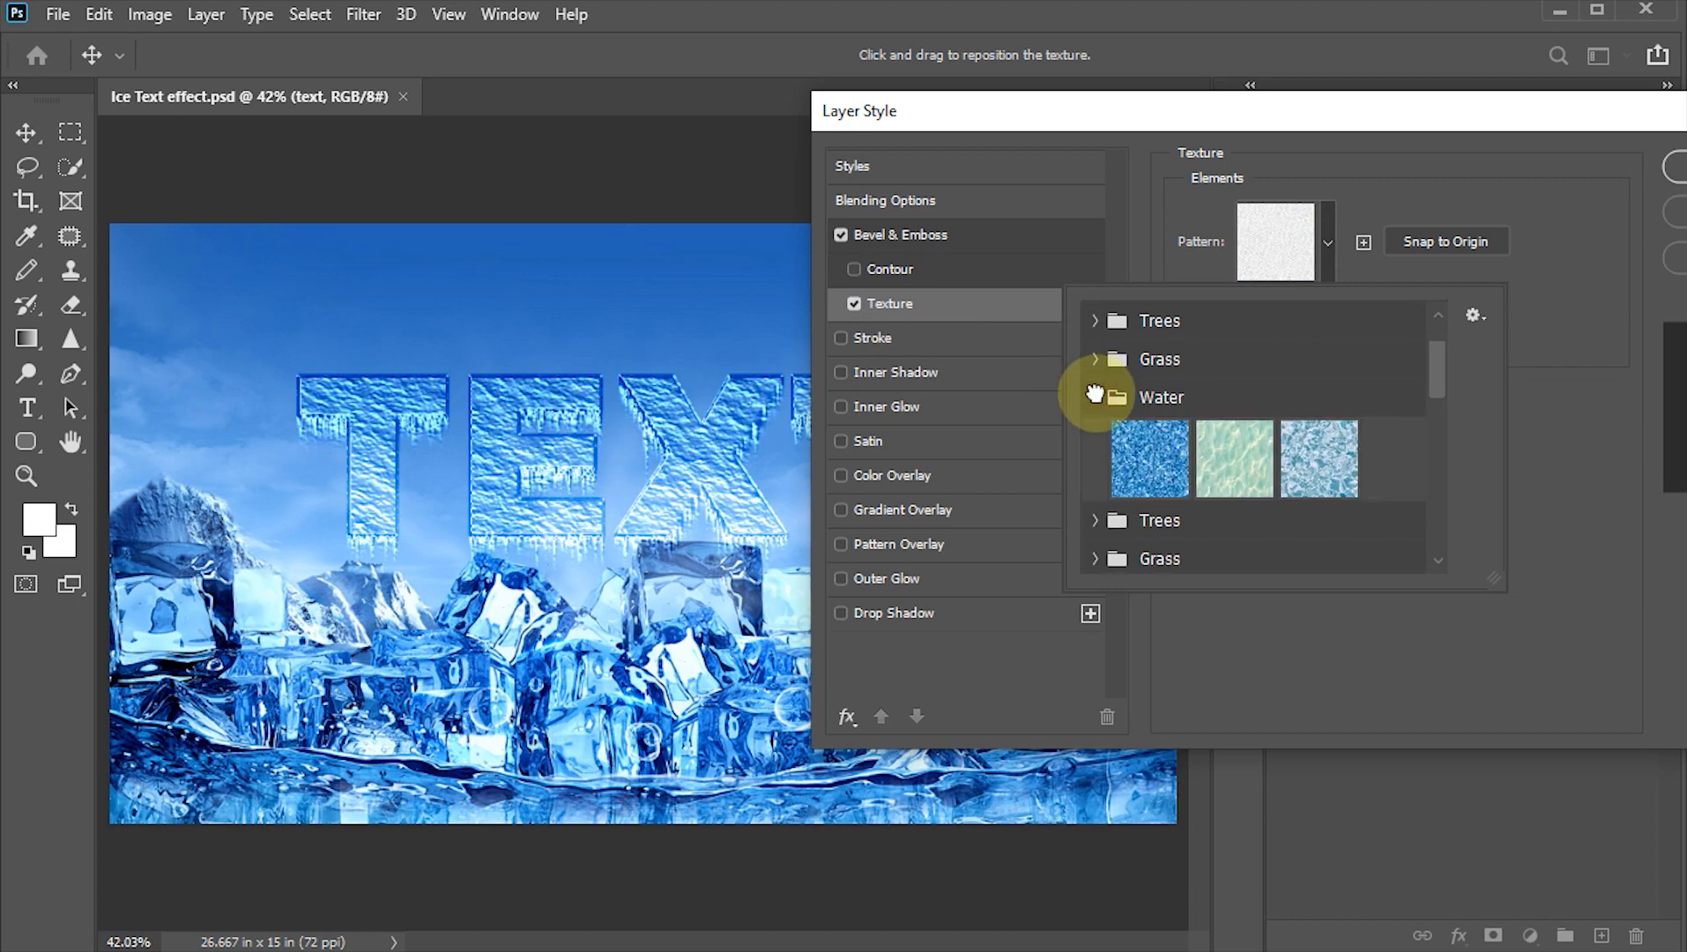
{"action": "left_click", "coordinate": [1324, 474]}
{"action": "left_click", "coordinate": [1570, 461]}
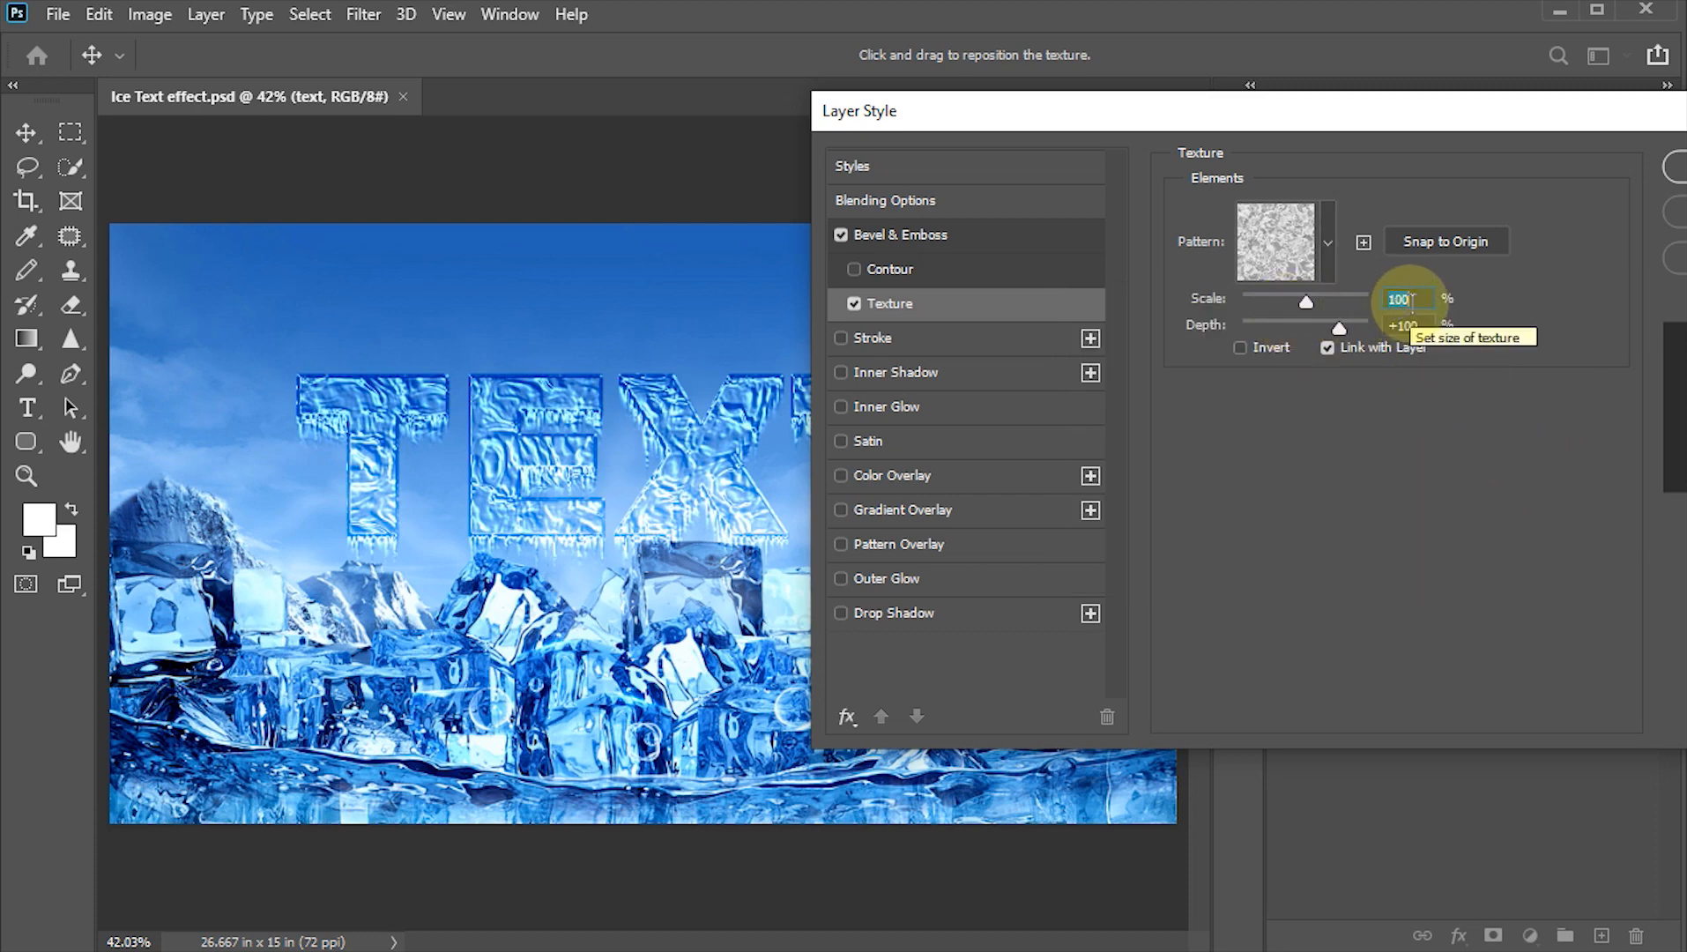
{"action": "left_click_drag", "start_coordinate": [1418, 326], "coordinate": [1322, 332]}
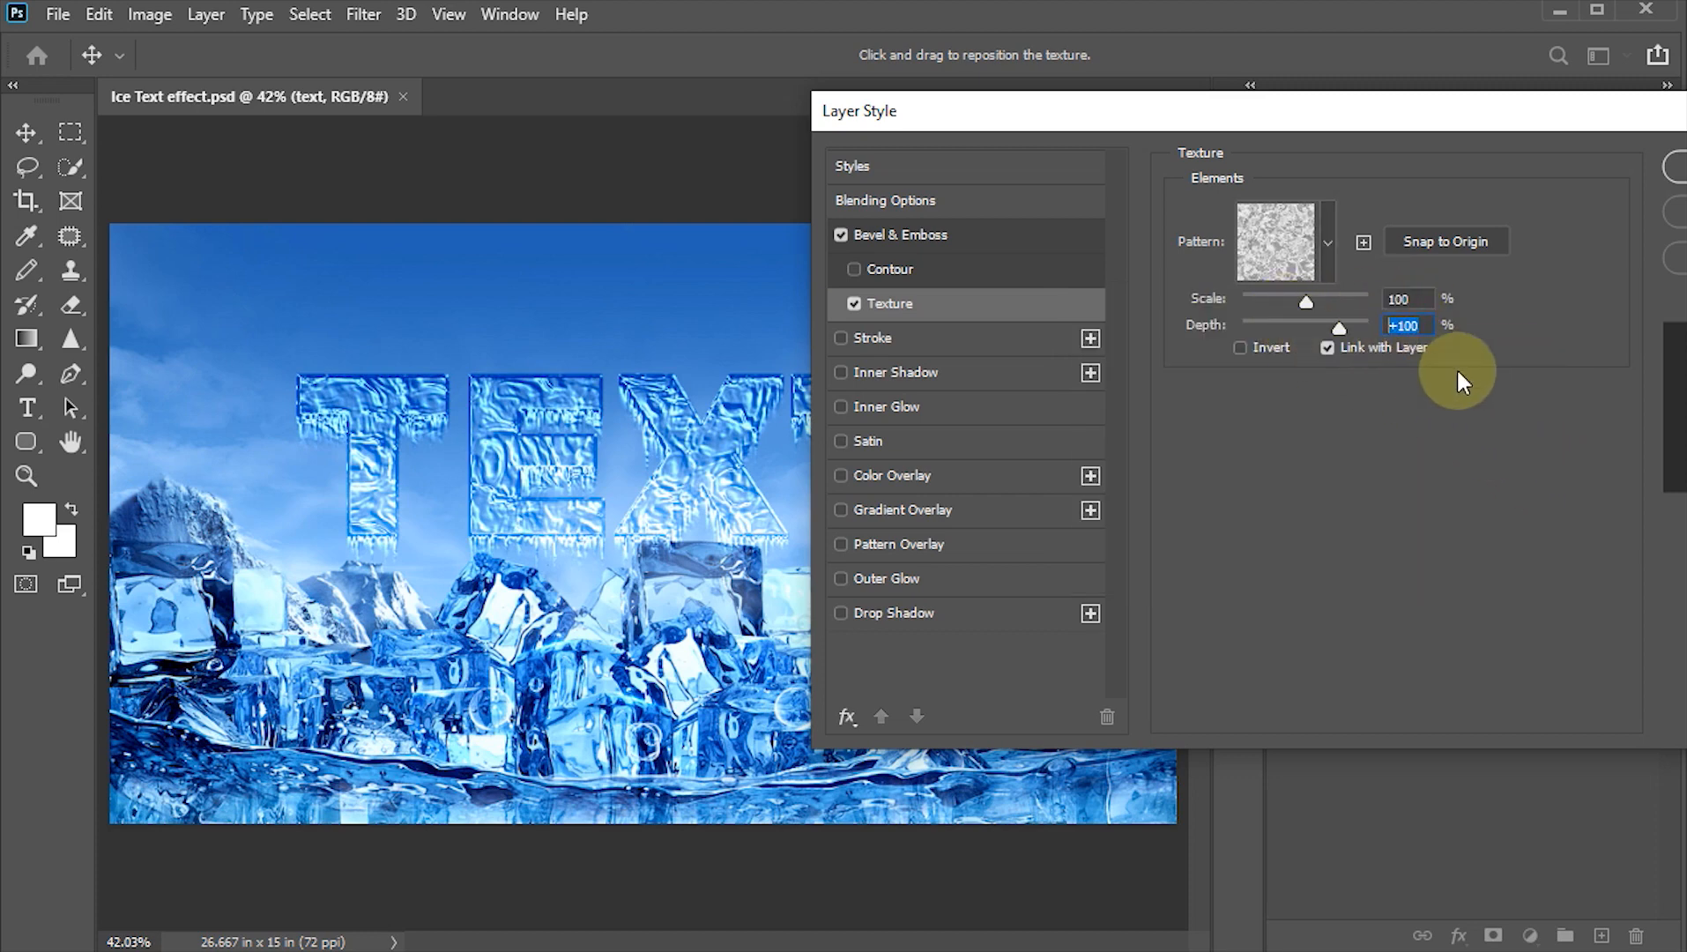
{"action": "type", "text": "-75"}
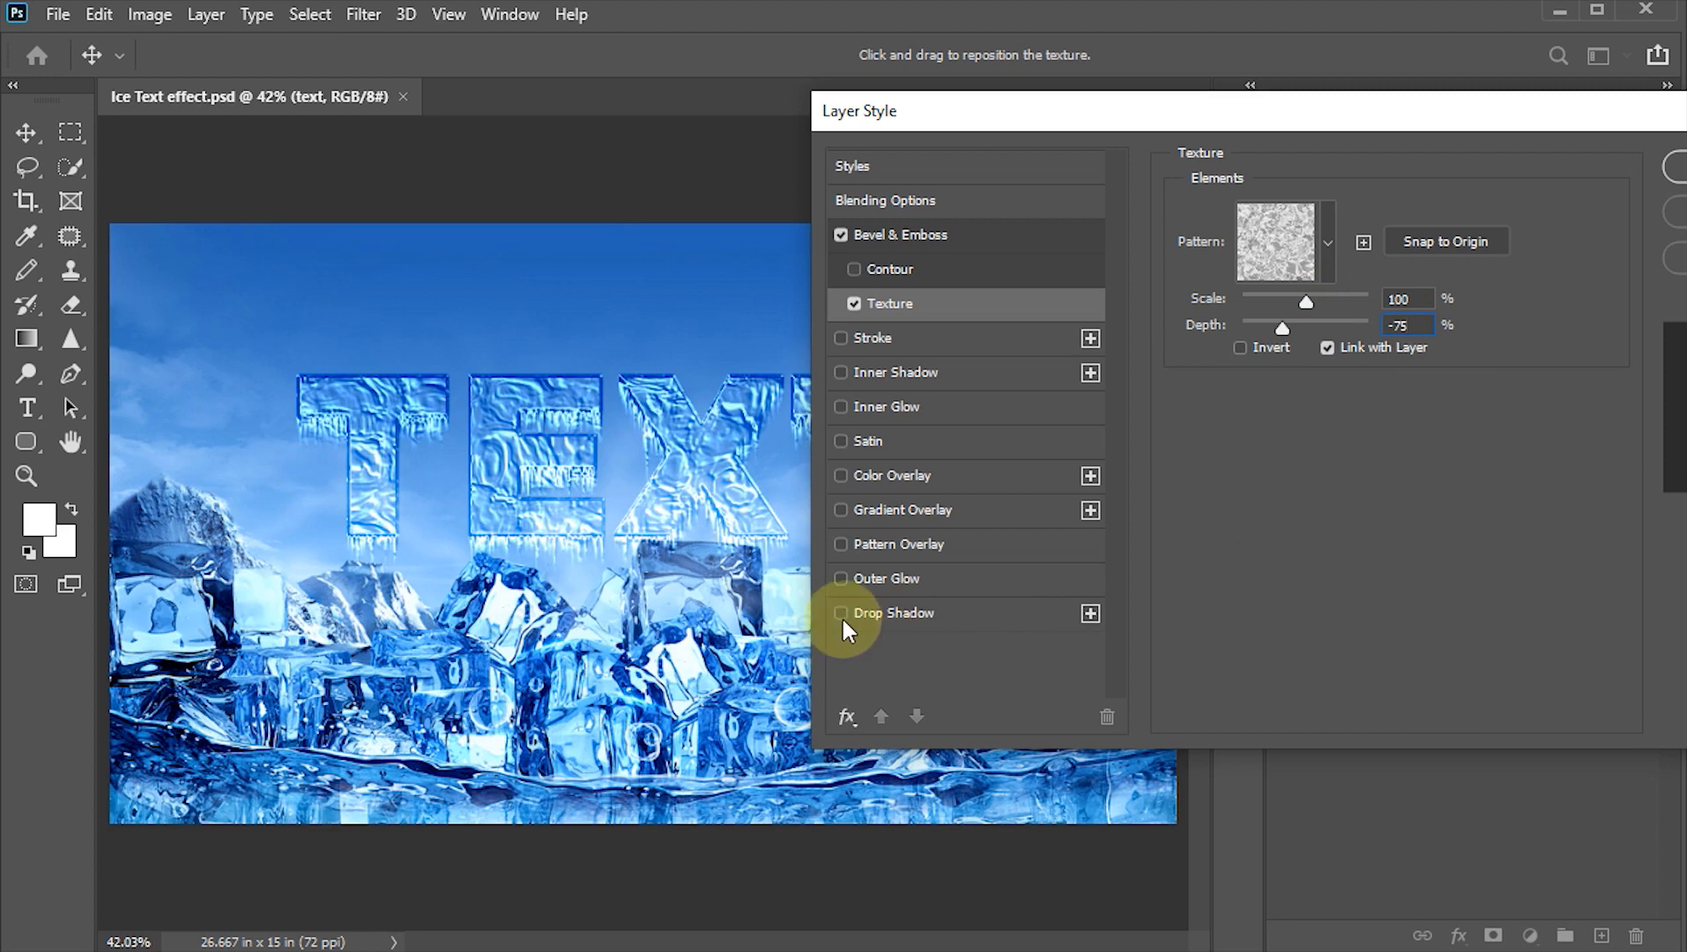
Step: Add a Drop Shadow effect to the text layer with an opacity of 15%
{"action": "left_click", "coordinate": [881, 615]}
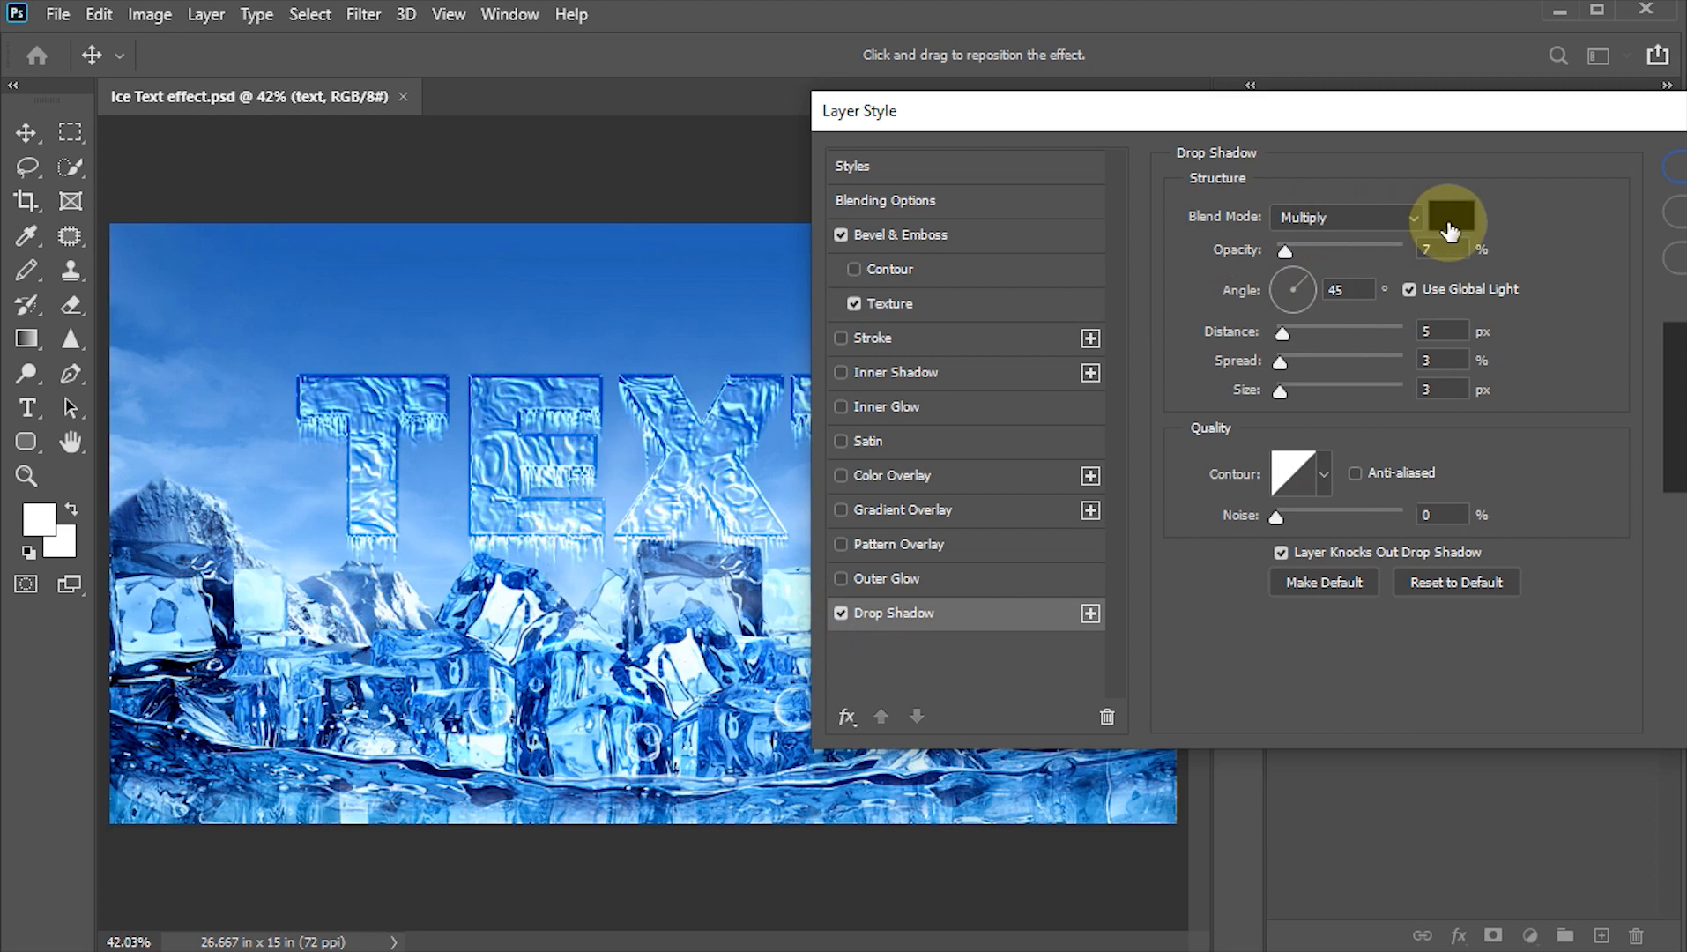
{"action": "left_click", "coordinate": [1444, 250]}
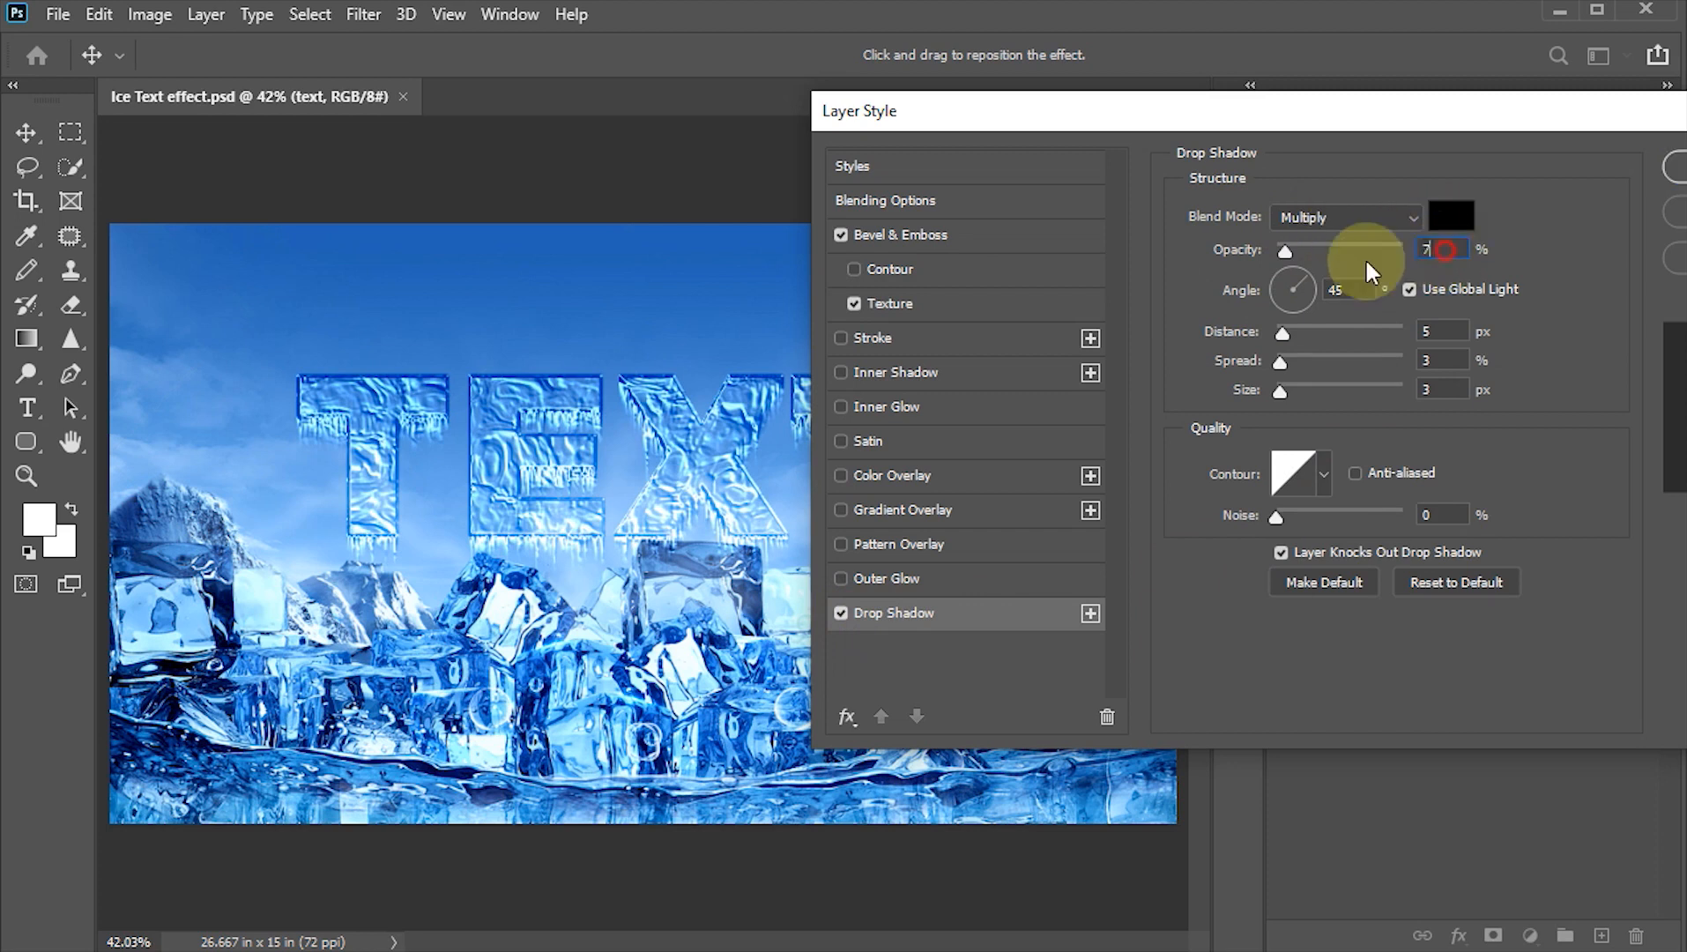
{"action": "type", "text": "15"}
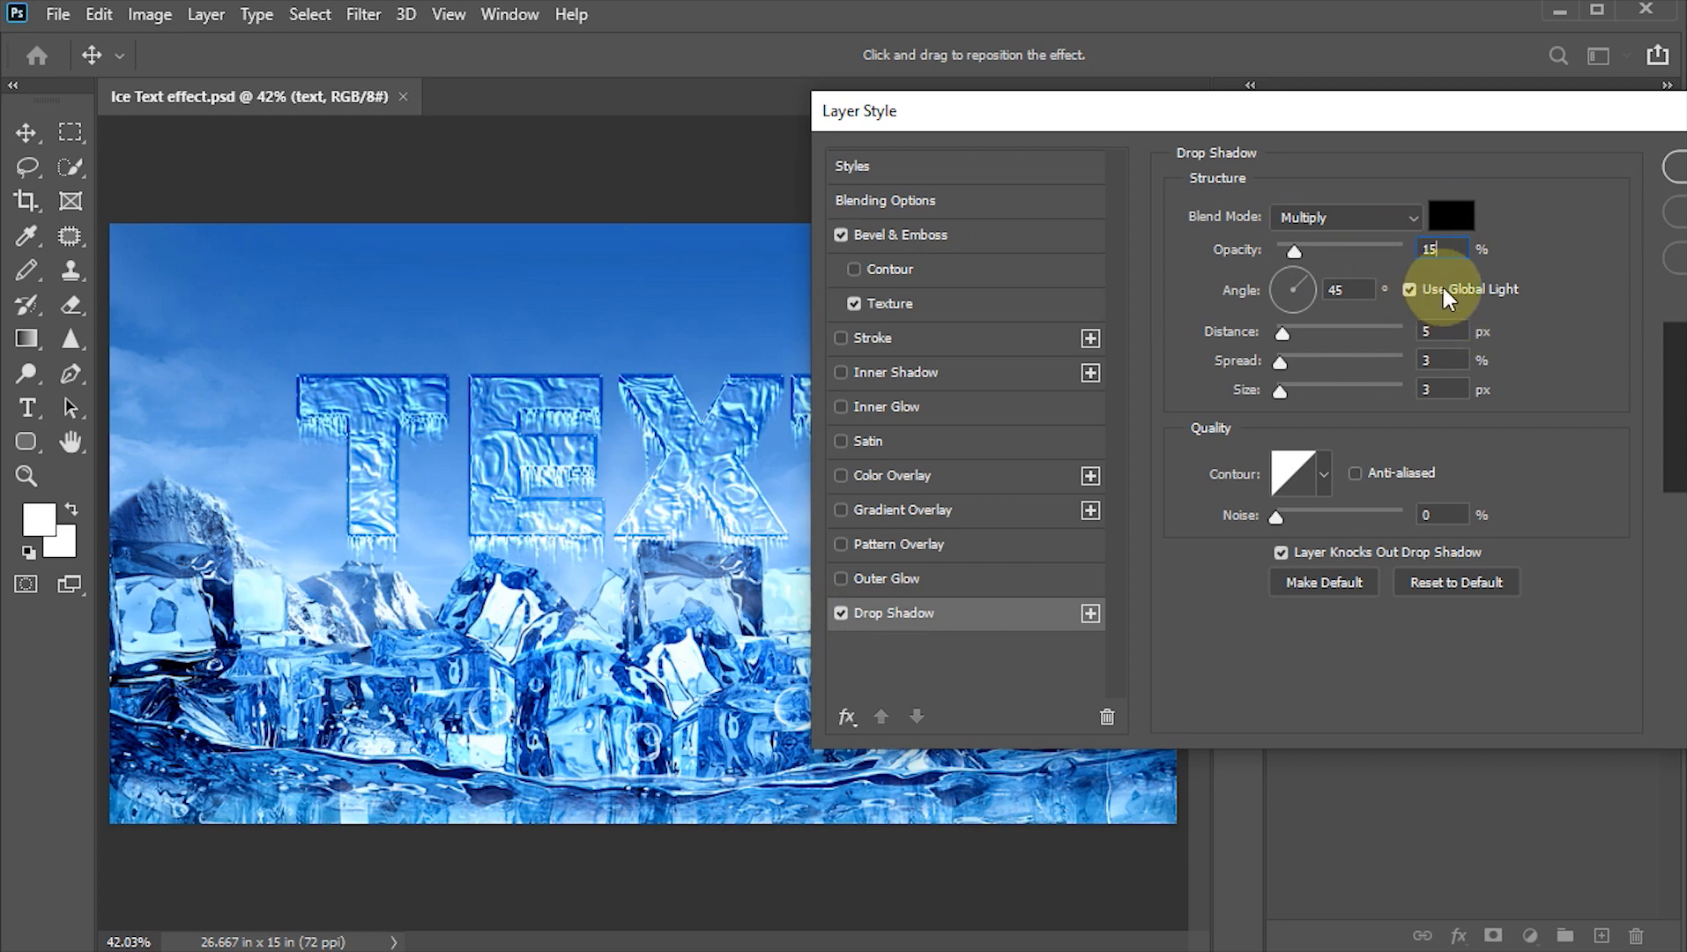
{"action": "left_click", "coordinate": [1344, 289]}
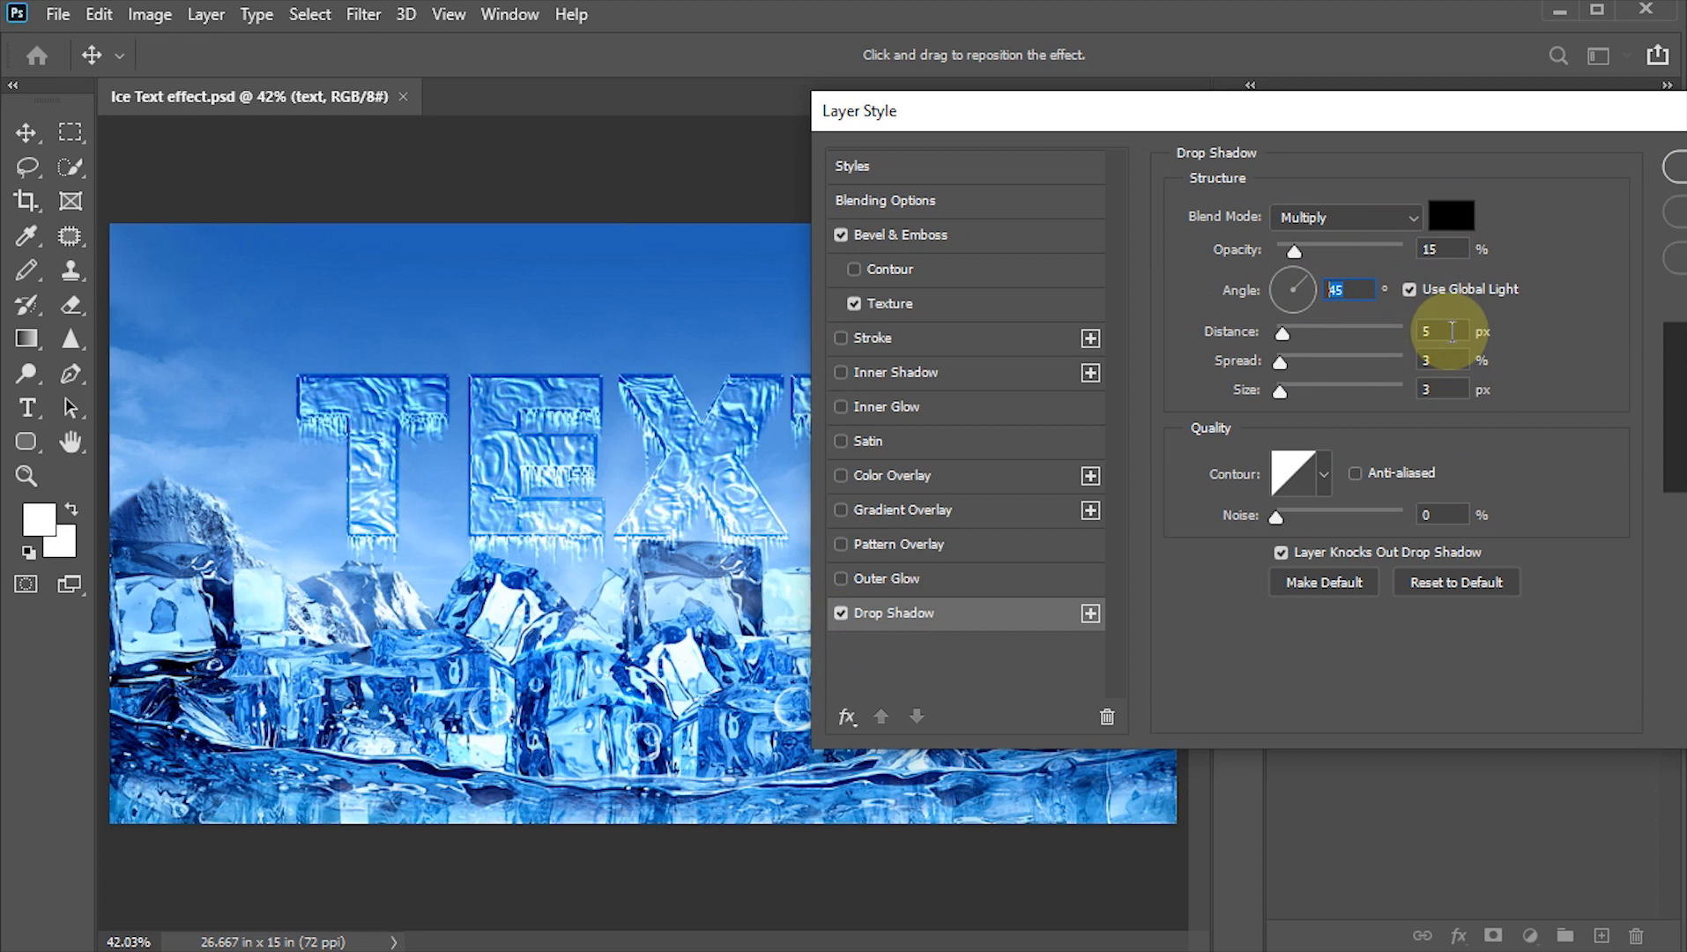
Step: Set the drop shadow's distance to 11 px, spread to 7% and size to 7 px, and apply the layer style
{"action": "left_click", "coordinate": [1414, 332]}
{"action": "type", "text": "11"}
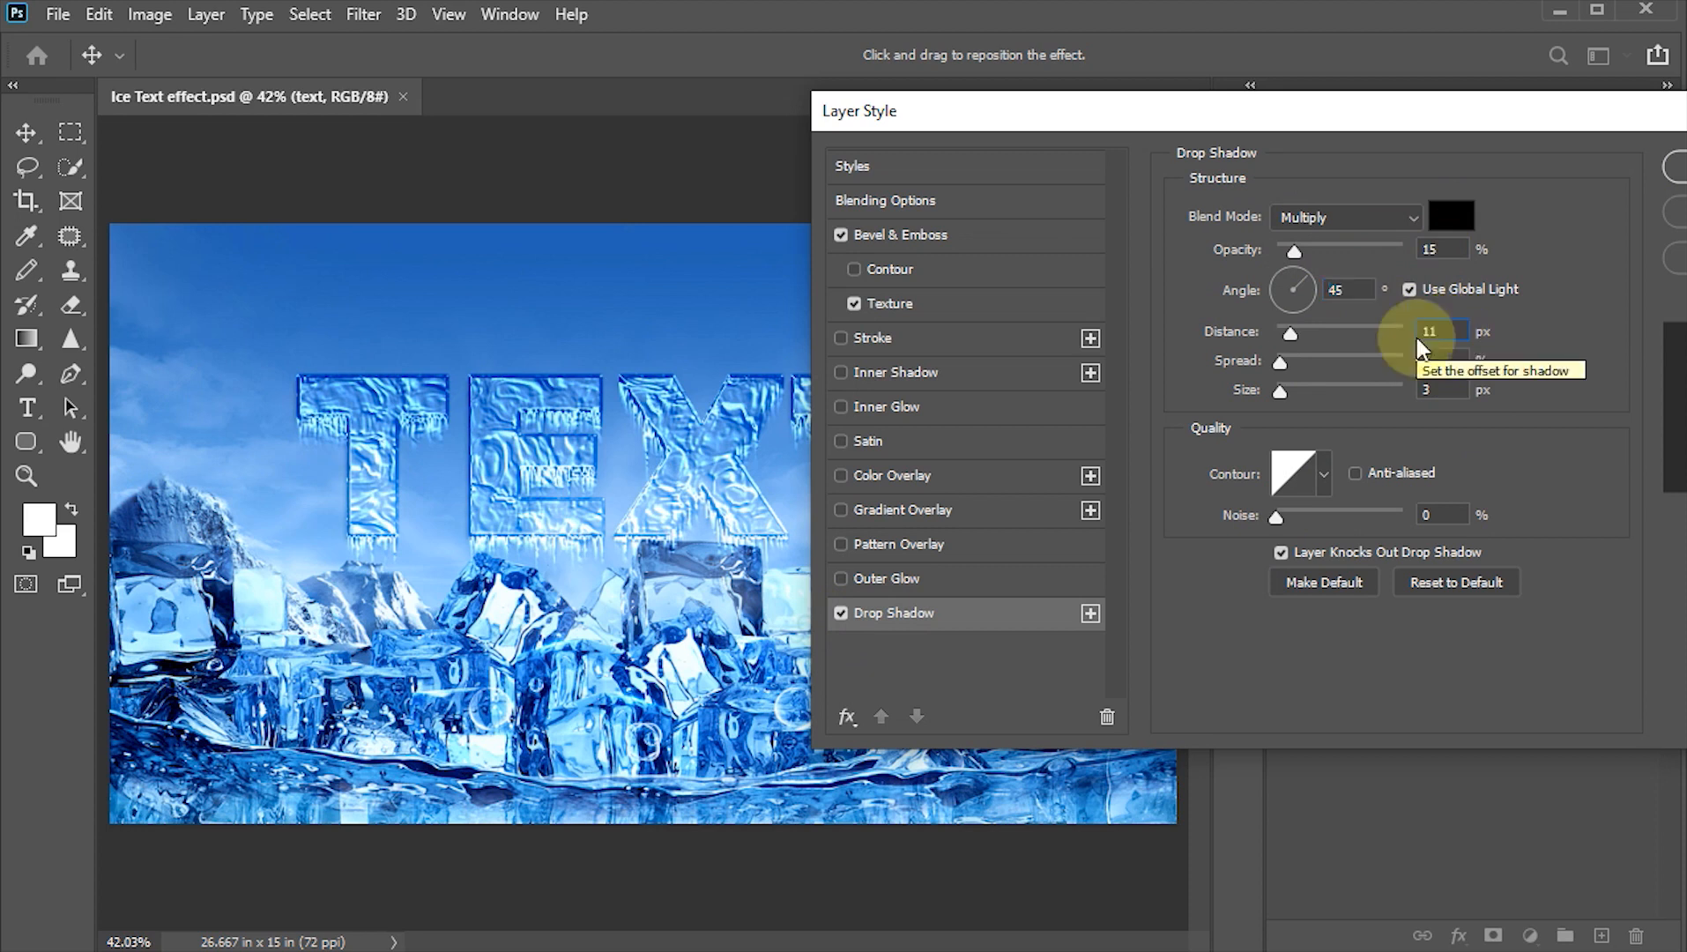
{"action": "key", "text": "Tab"}
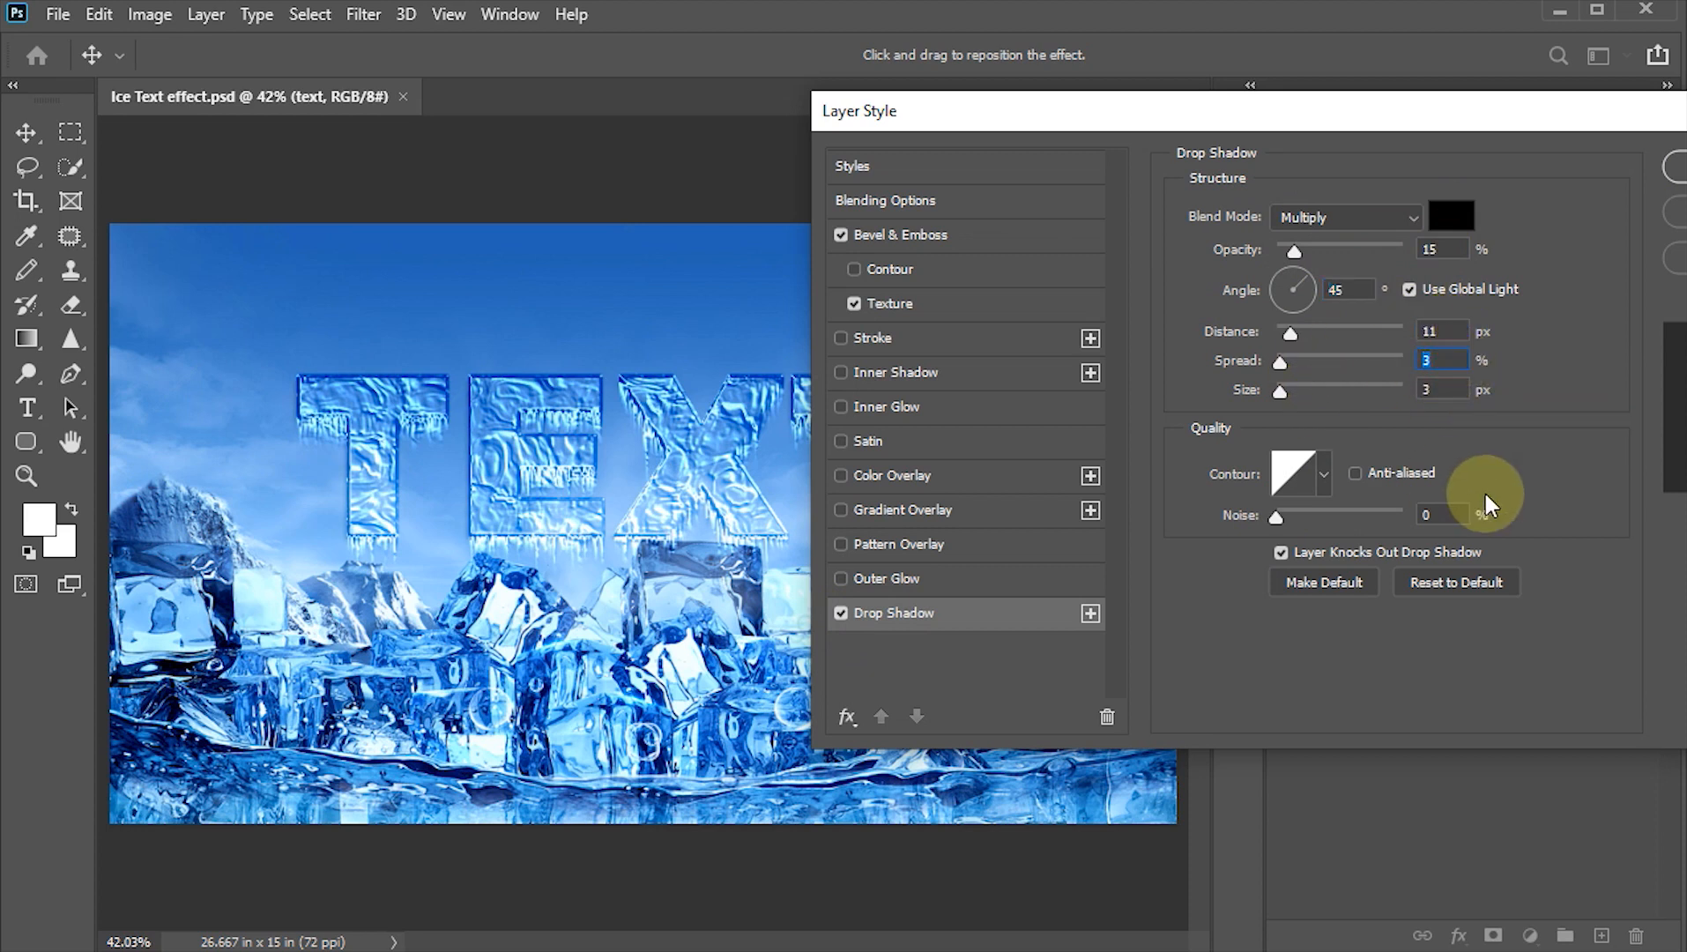
{"action": "type", "text": "7"}
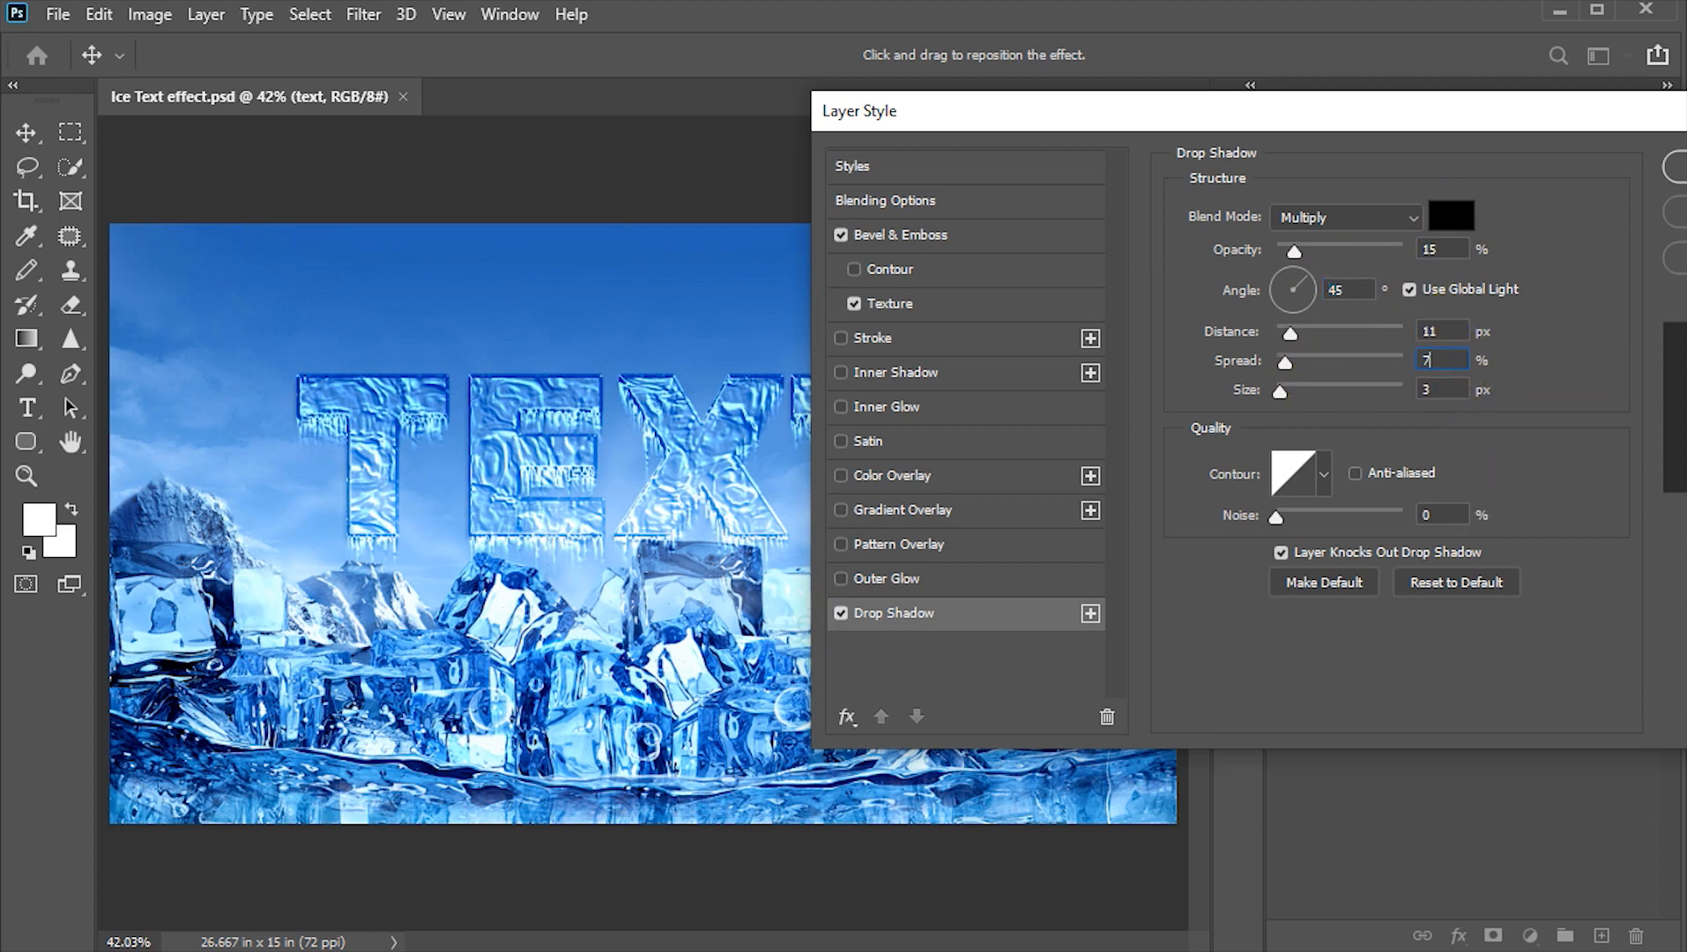
{"action": "left_click", "coordinate": [1446, 388]}
{"action": "type", "text": "7"}
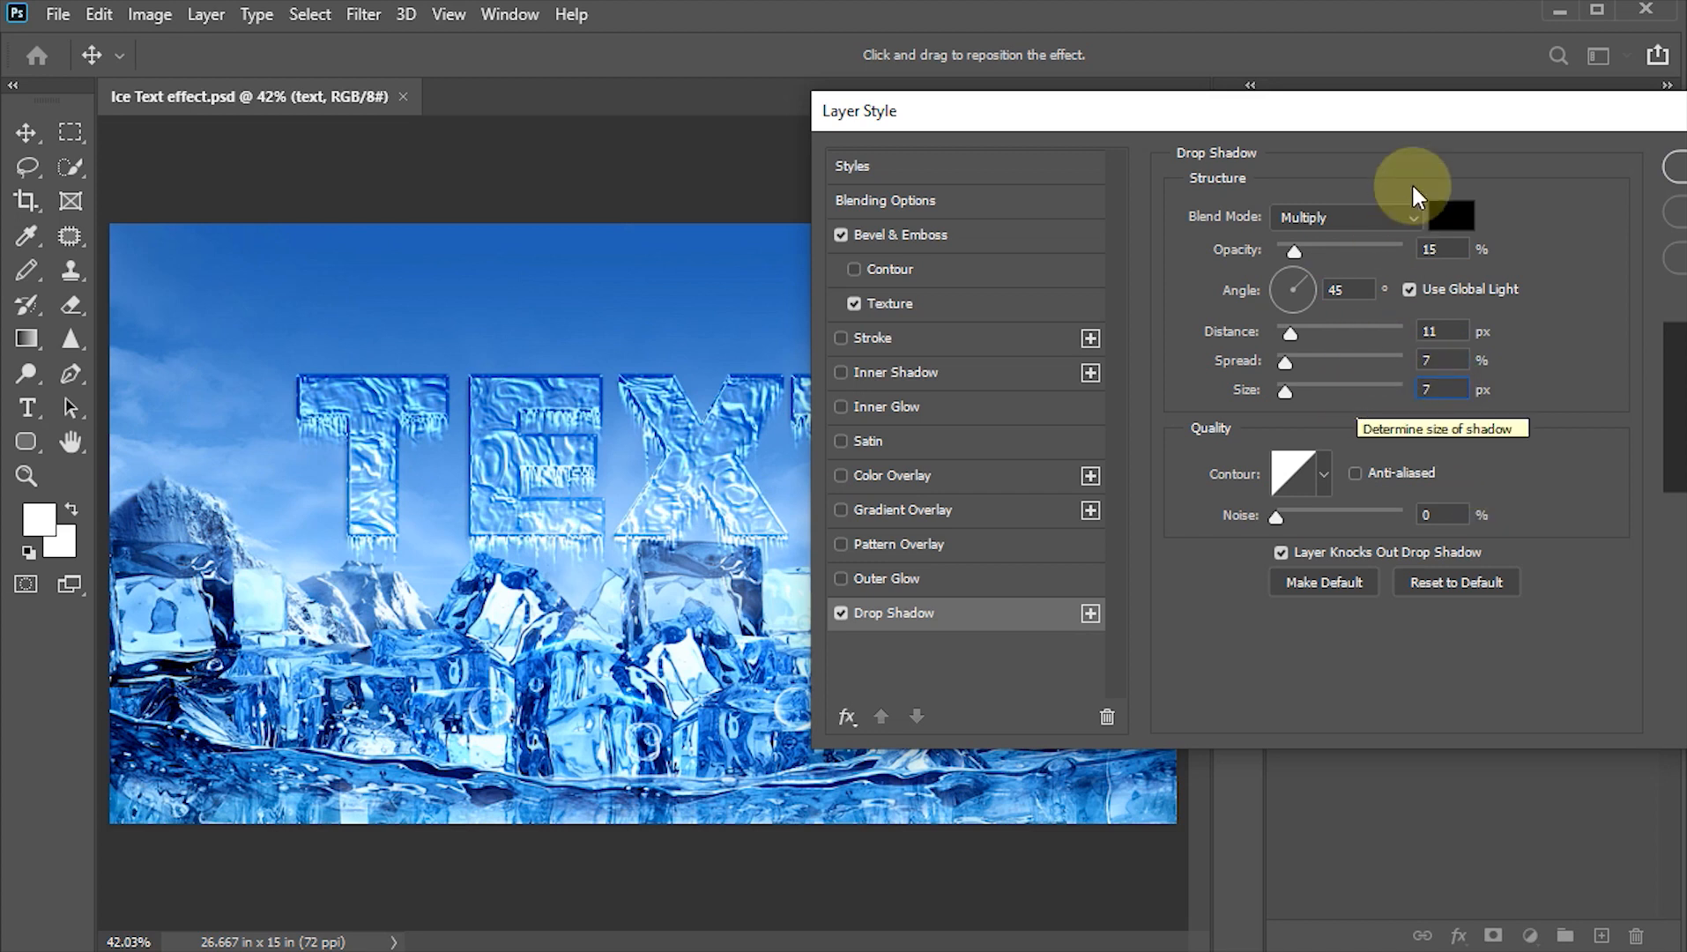
{"action": "left_click_drag", "start_coordinate": [1435, 113], "coordinate": [1260, 129]}
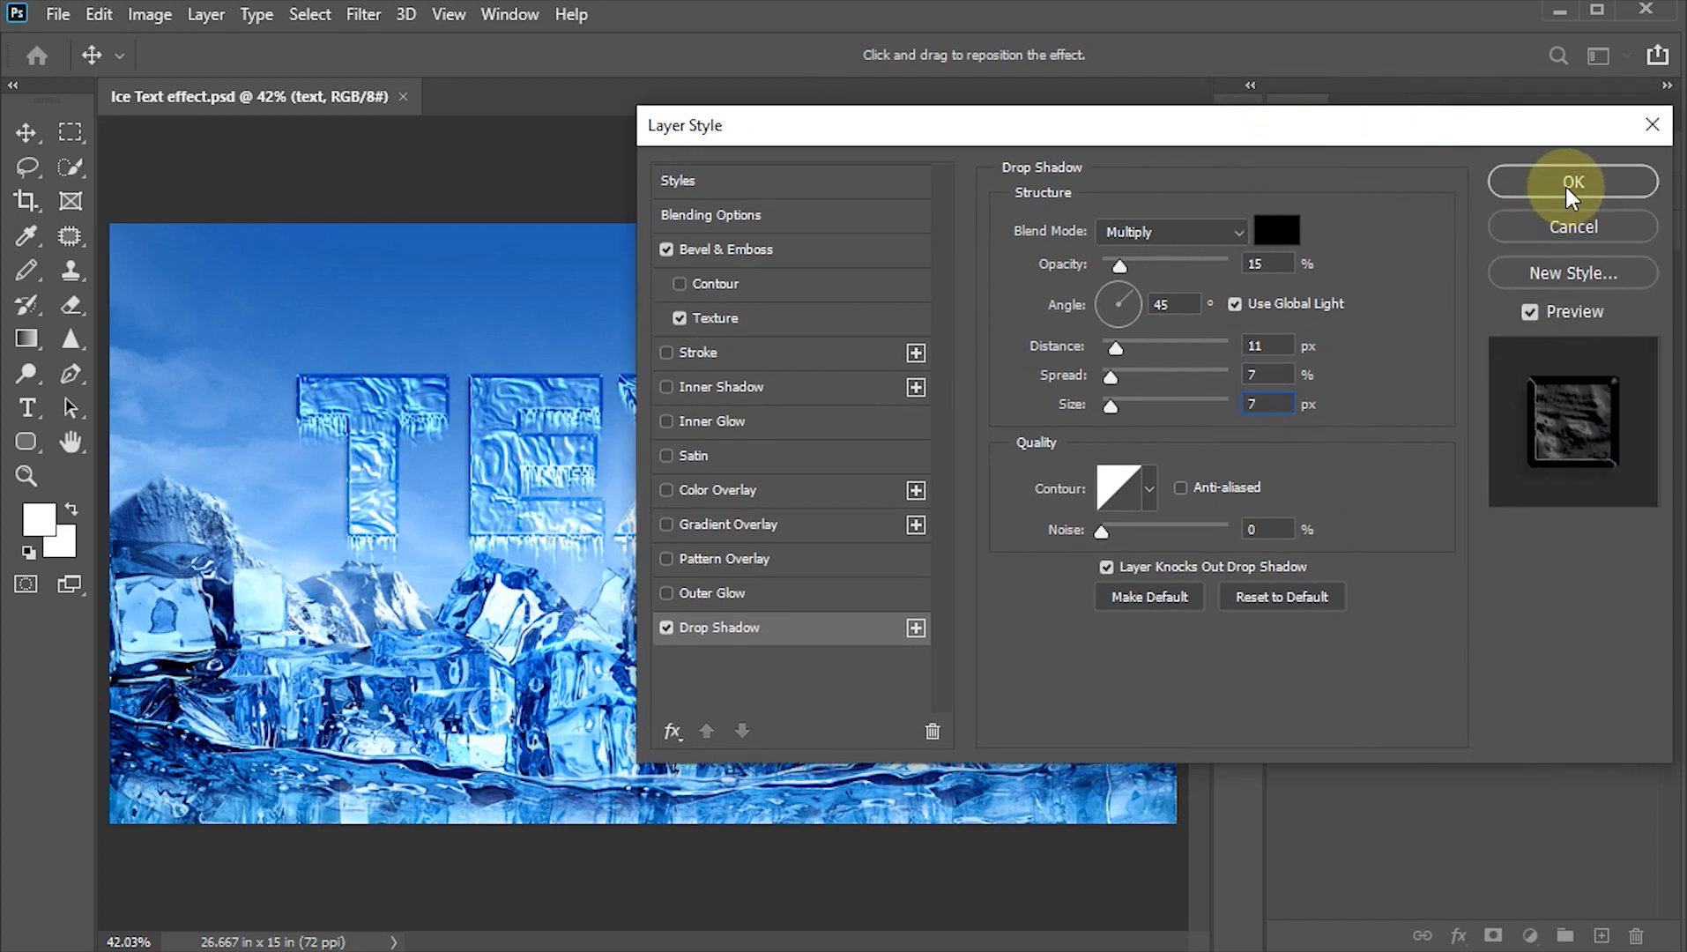
{"action": "left_click", "coordinate": [1564, 184]}
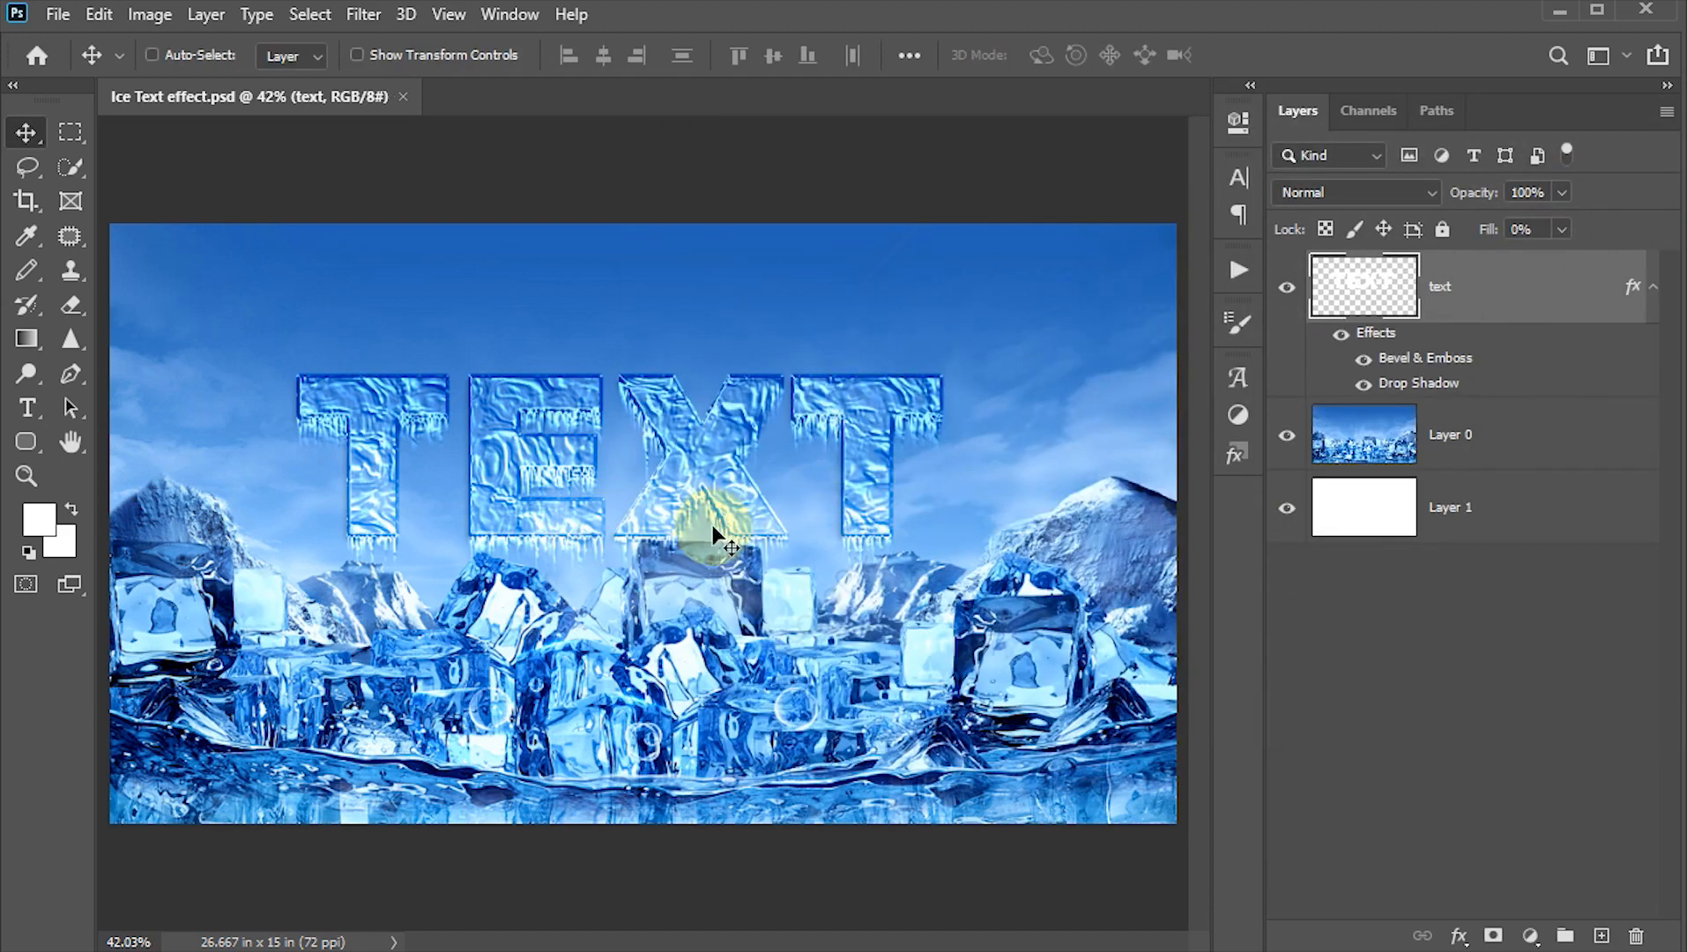
Step: Examine the textured ice lettering and its icicles up close without the interface panels
{"action": "key", "text": "Tab"}
{"action": "scroll", "coordinate": [968, 456], "scroll_direction": "up", "scroll_amount": 2}
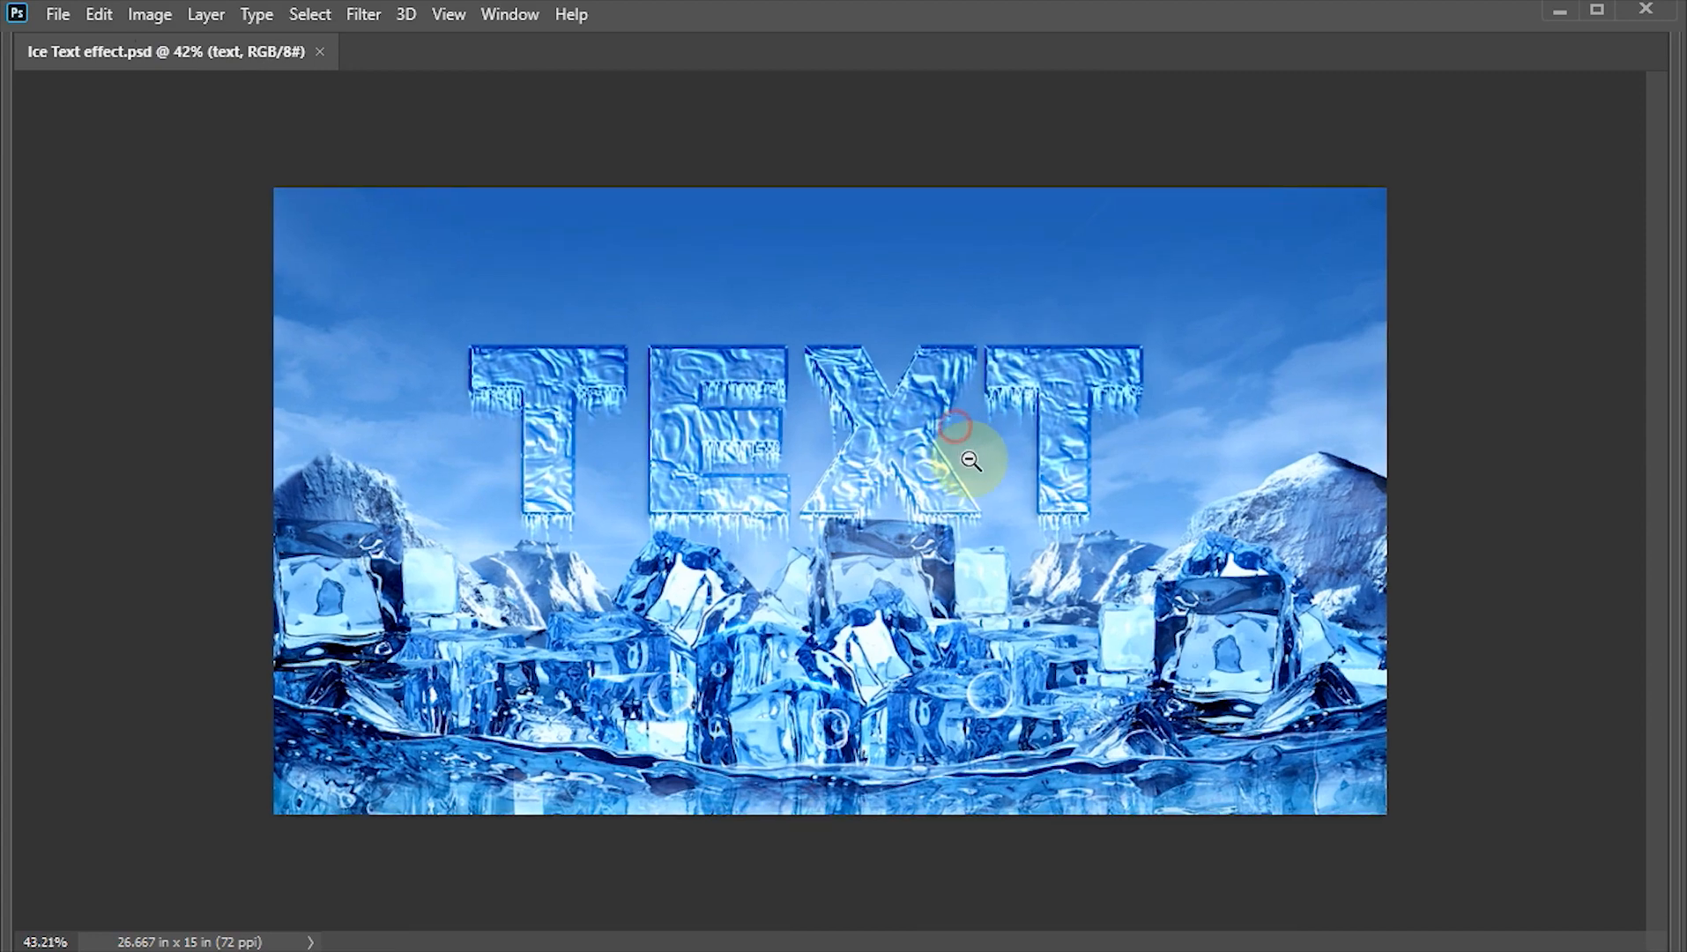
{"action": "scroll", "coordinate": [996, 499], "scroll_direction": "up", "scroll_amount": 3}
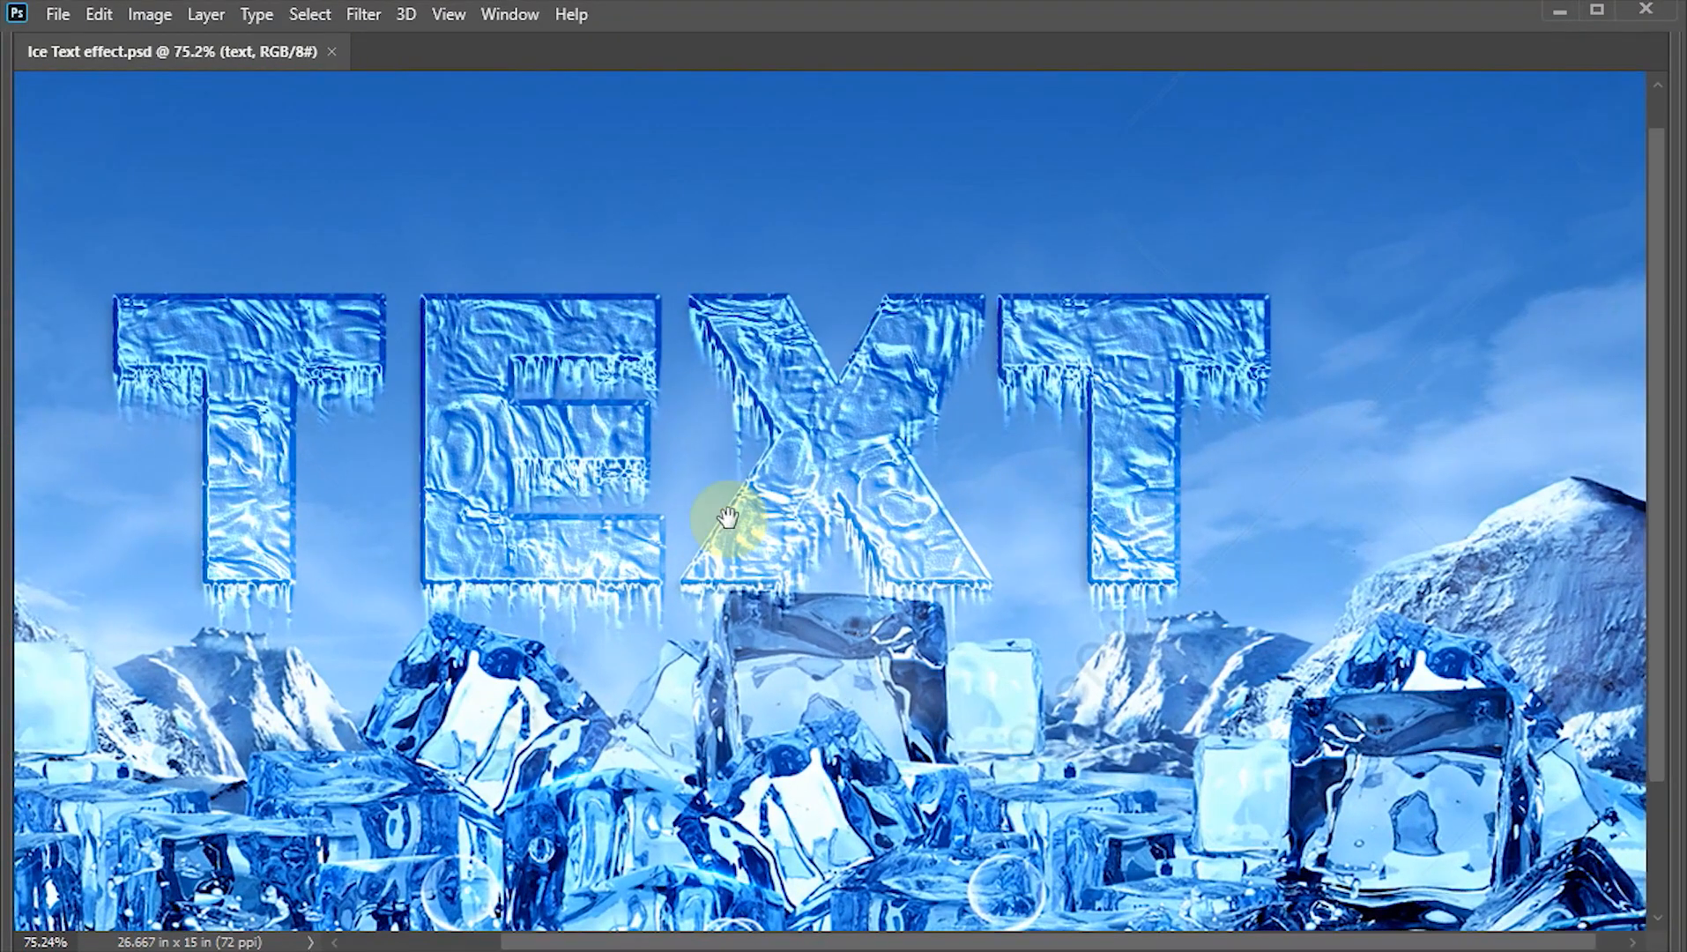
{"action": "left_click_drag", "start_coordinate": [726, 515], "coordinate": [800, 568]}
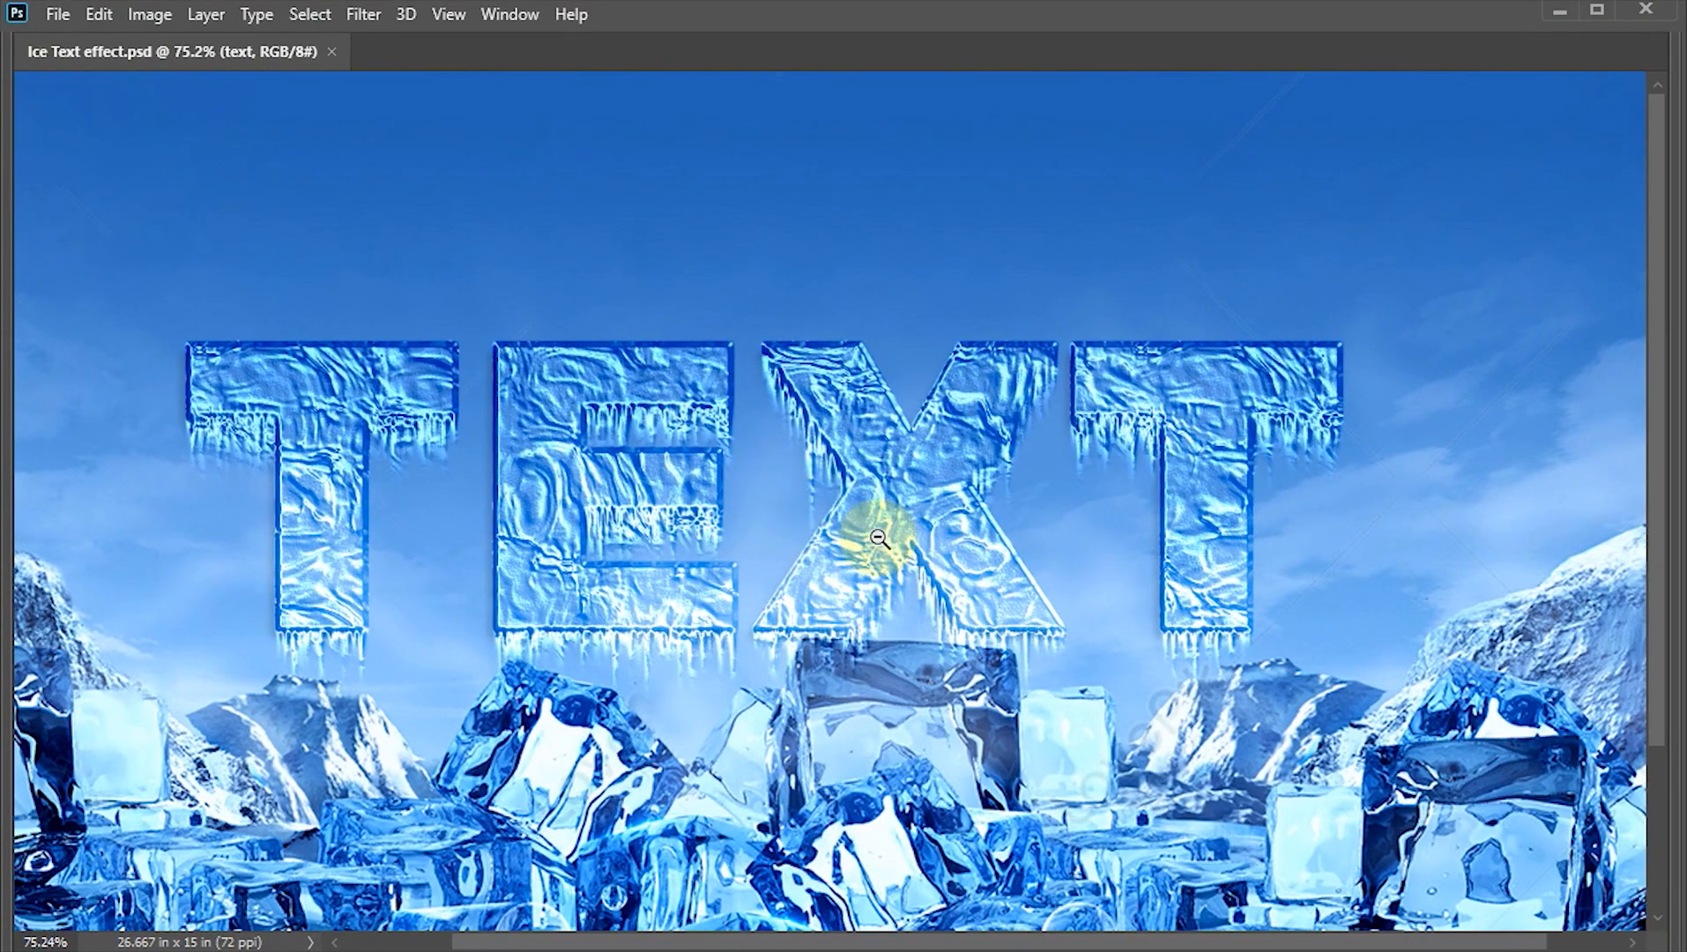
{"action": "key", "text": "Tab"}
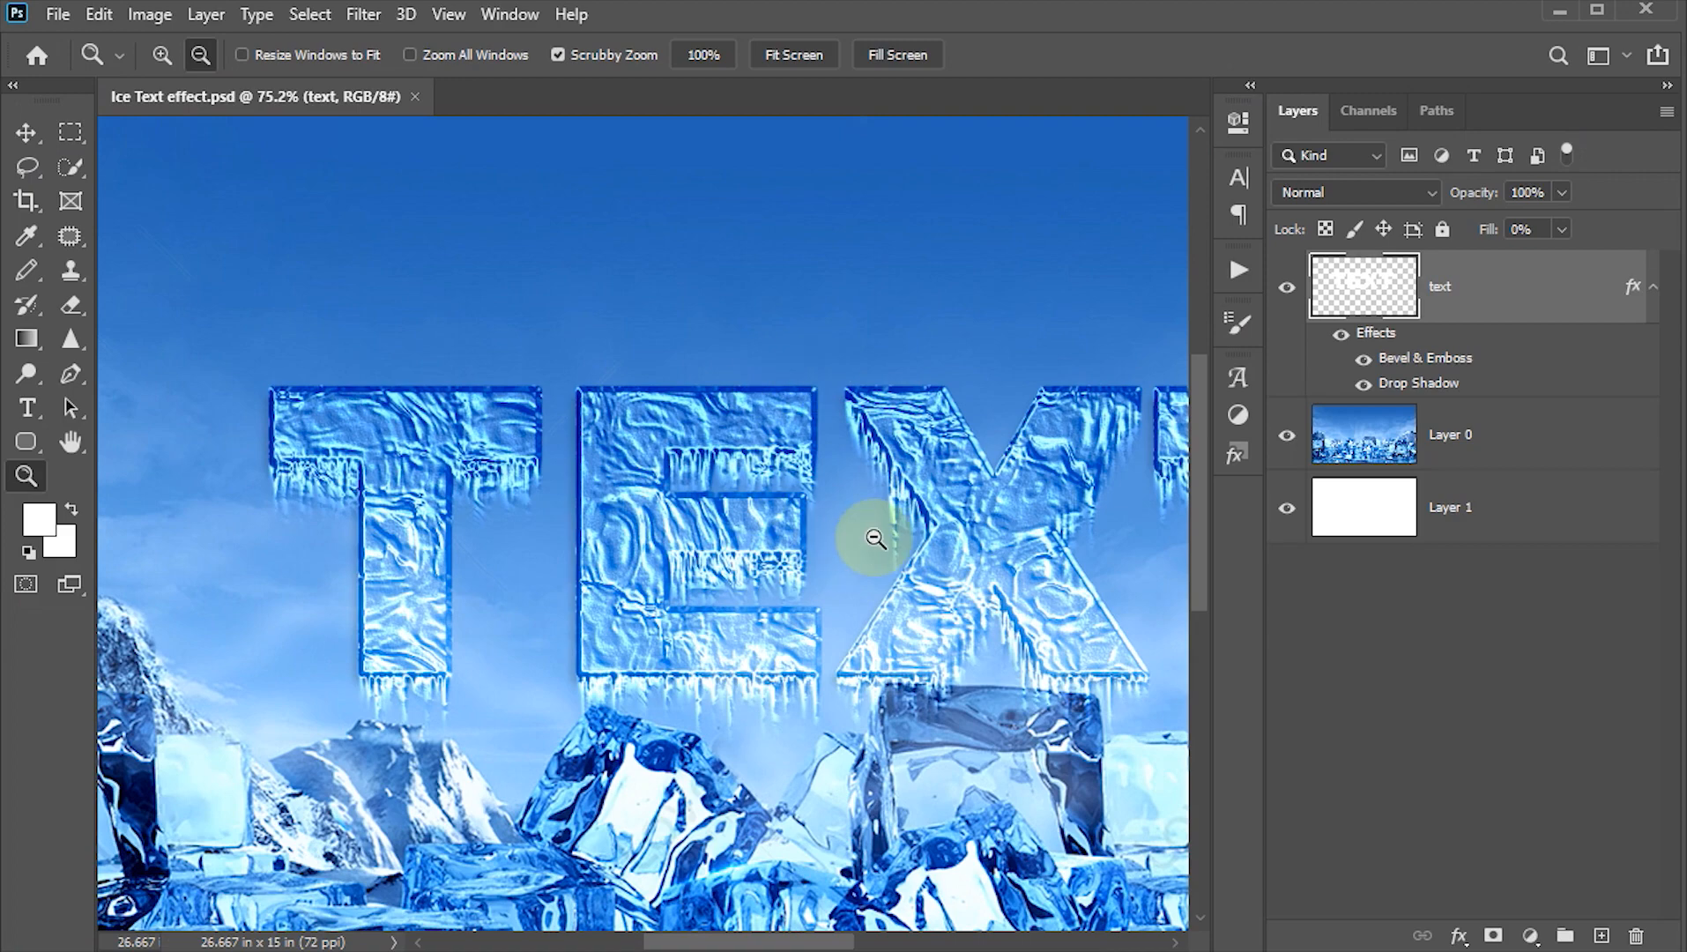
{"action": "left_click_drag", "start_coordinate": [875, 537], "coordinate": [586, 556]}
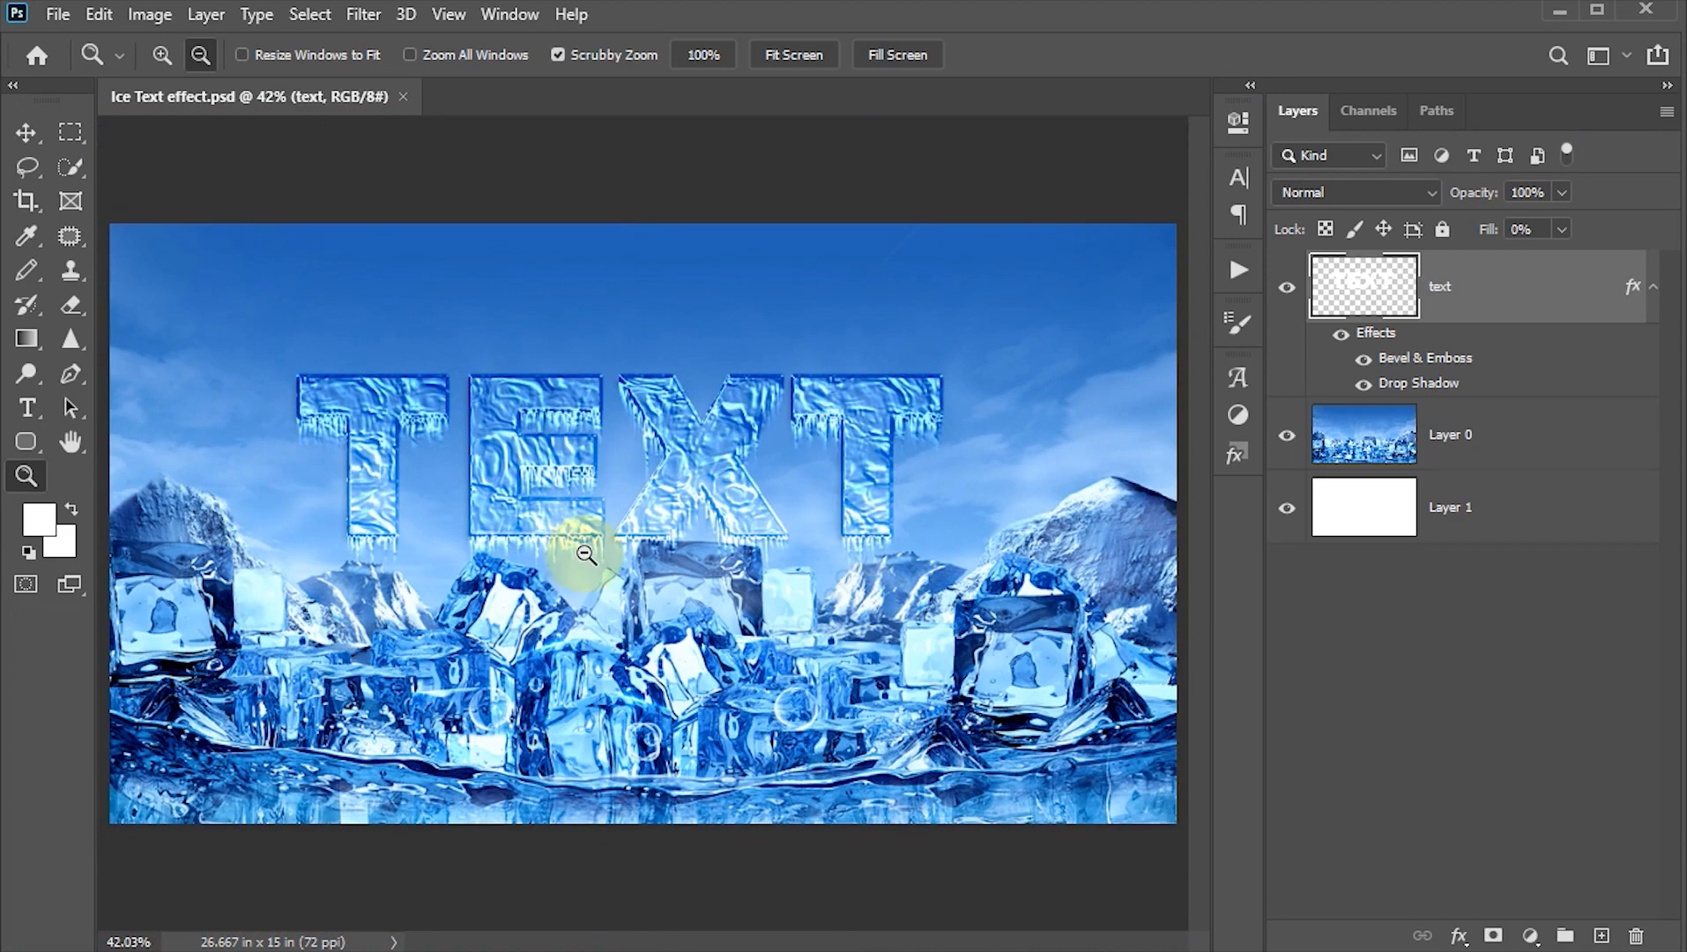